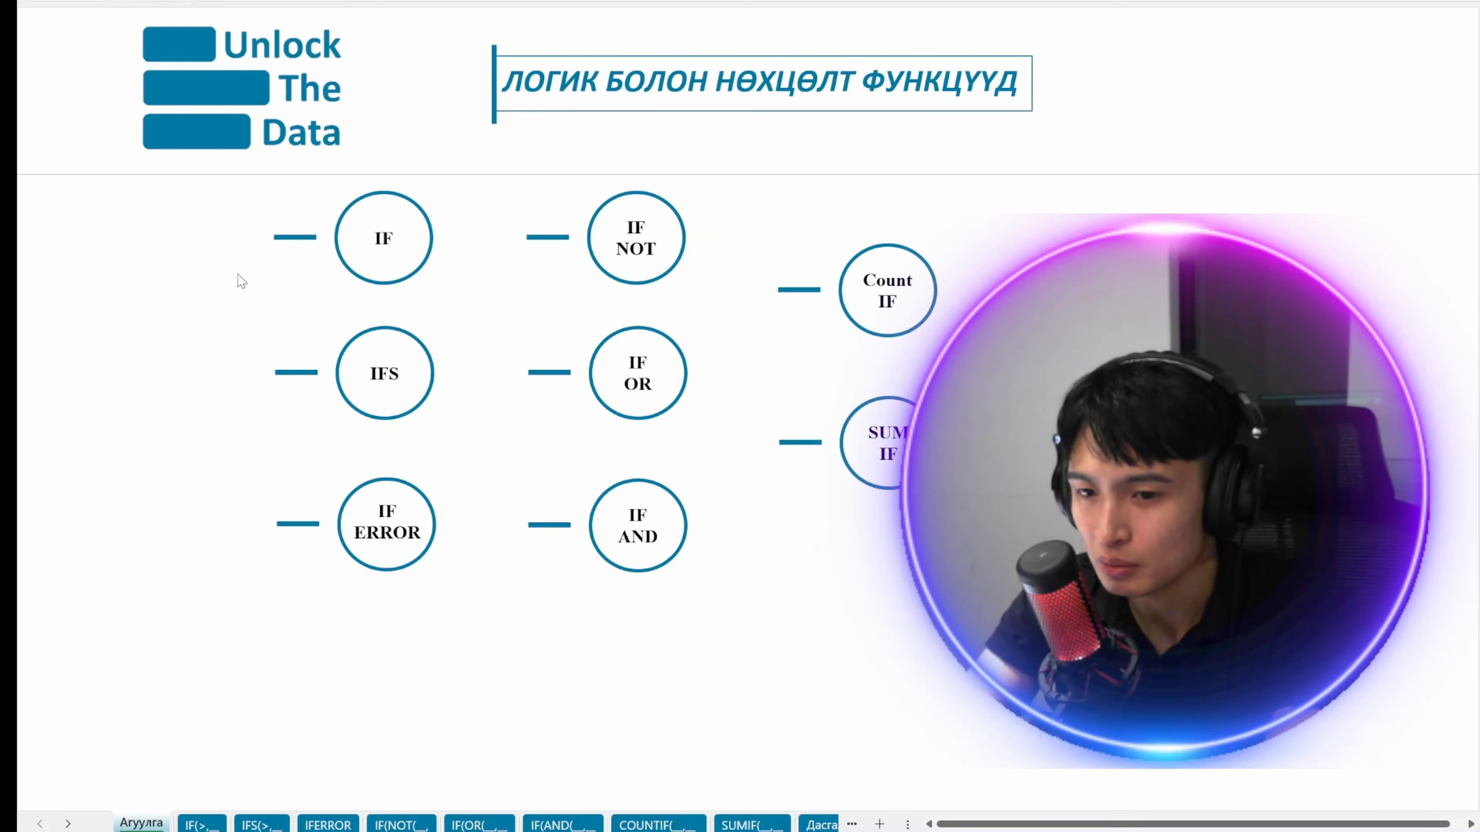
Step: Open the IF lesson sheet and examine the logical_test, value_if_true and value_if_false explanations alongside the example score in H3
click(391, 238)
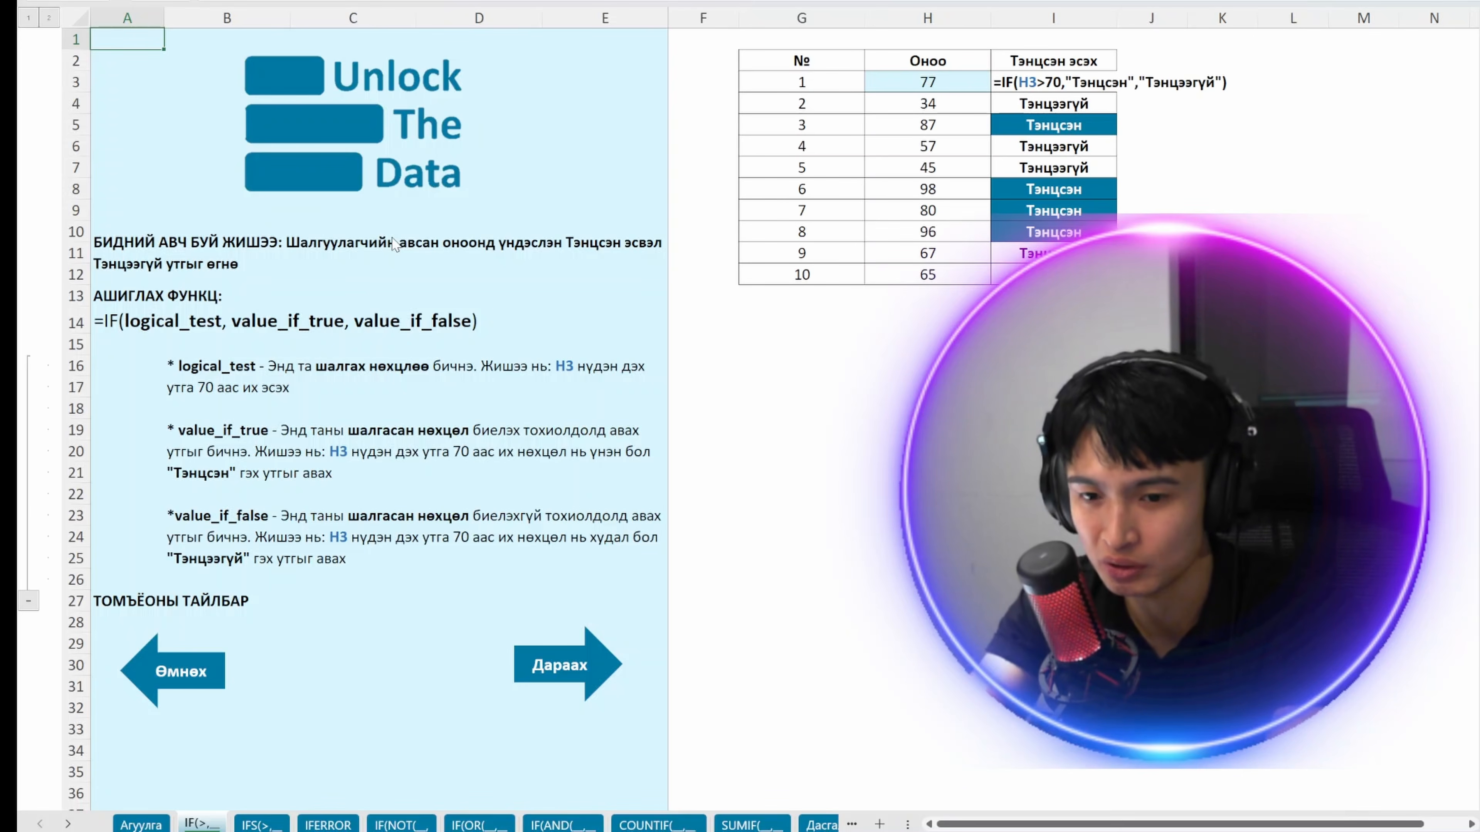
click(198, 373)
key(shift+space)
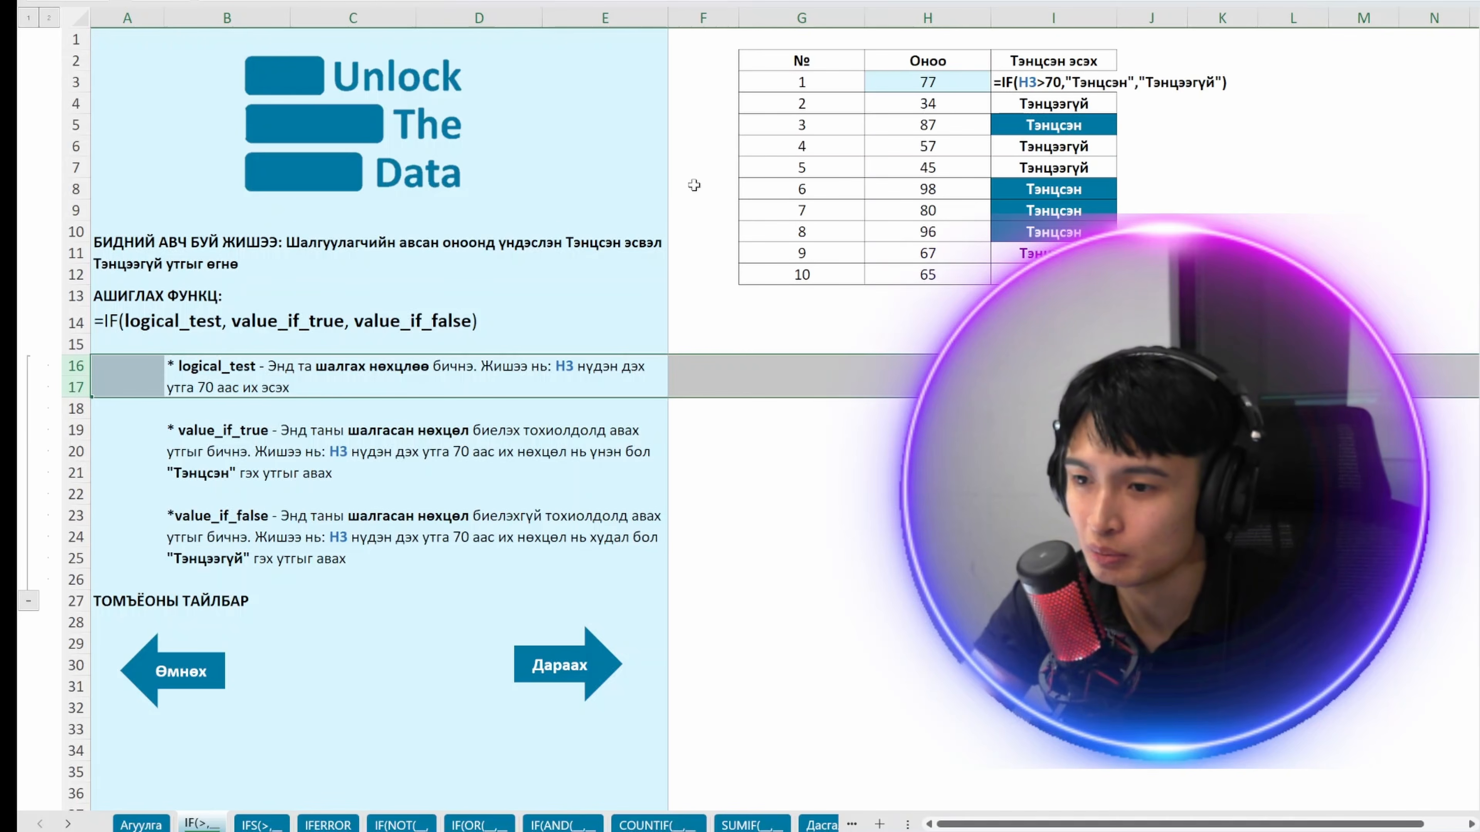
click(923, 86)
key(ctrl+space)
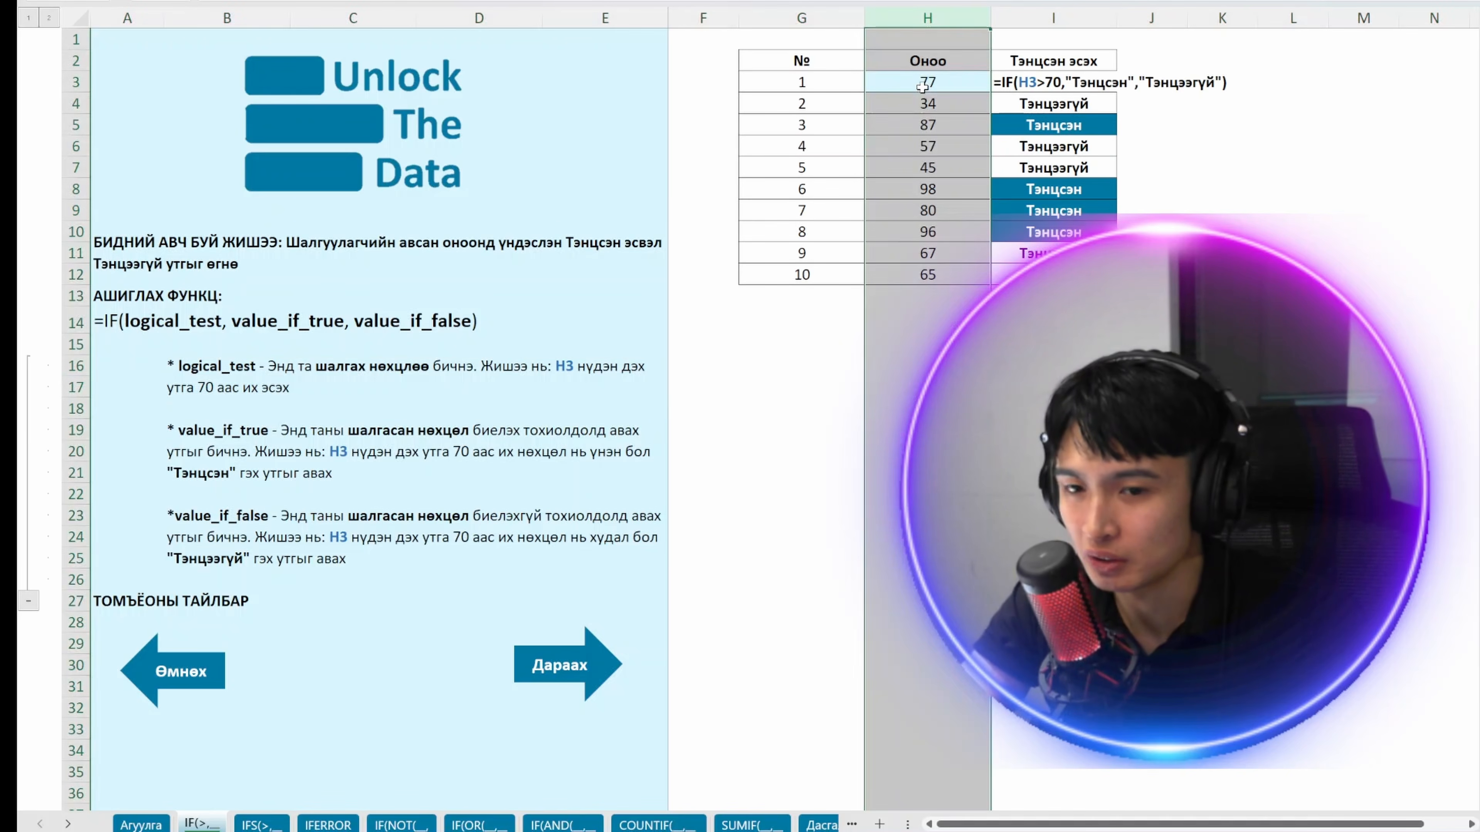
key(shift+space)
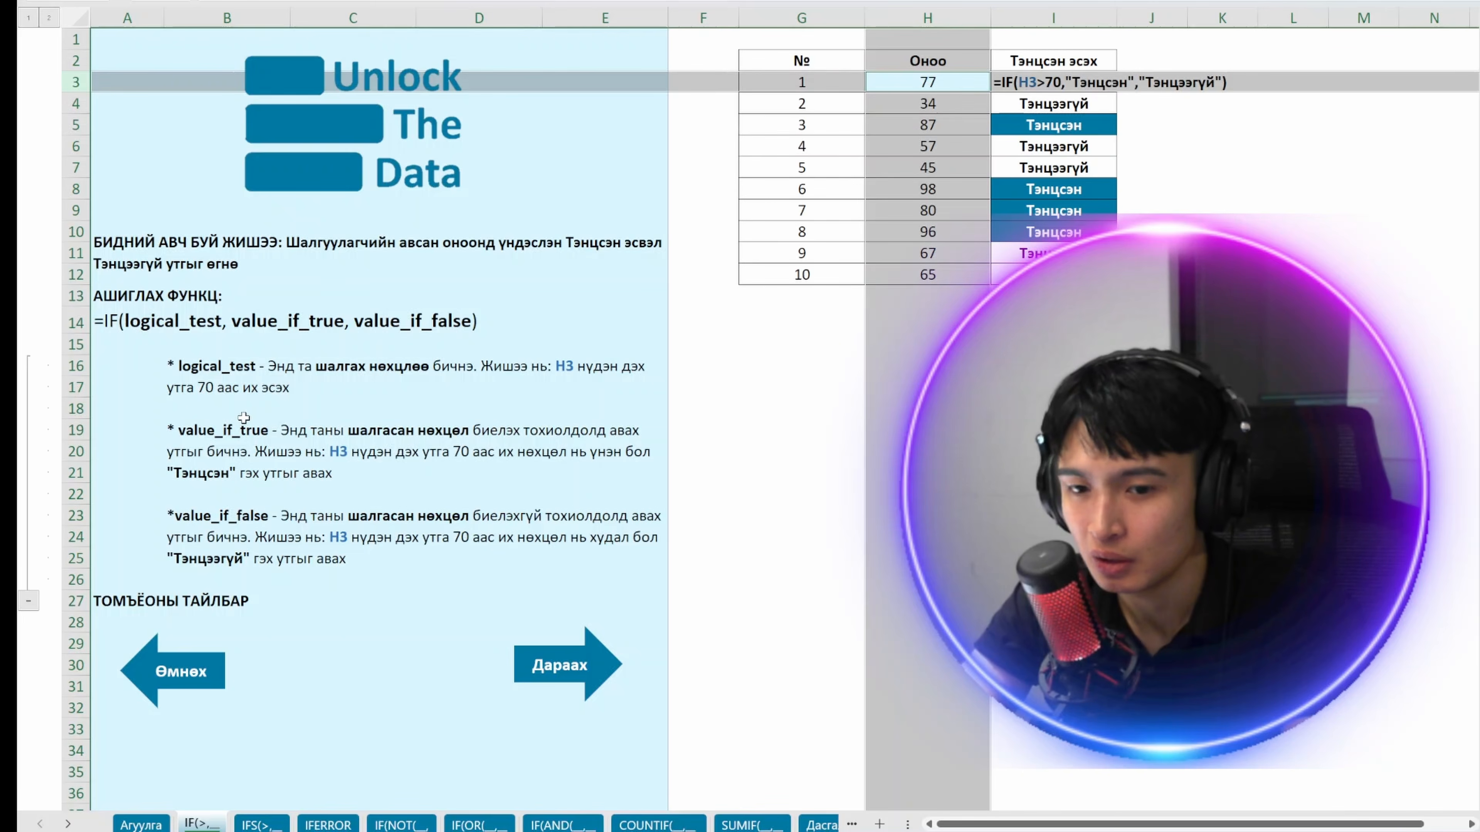
click(199, 426)
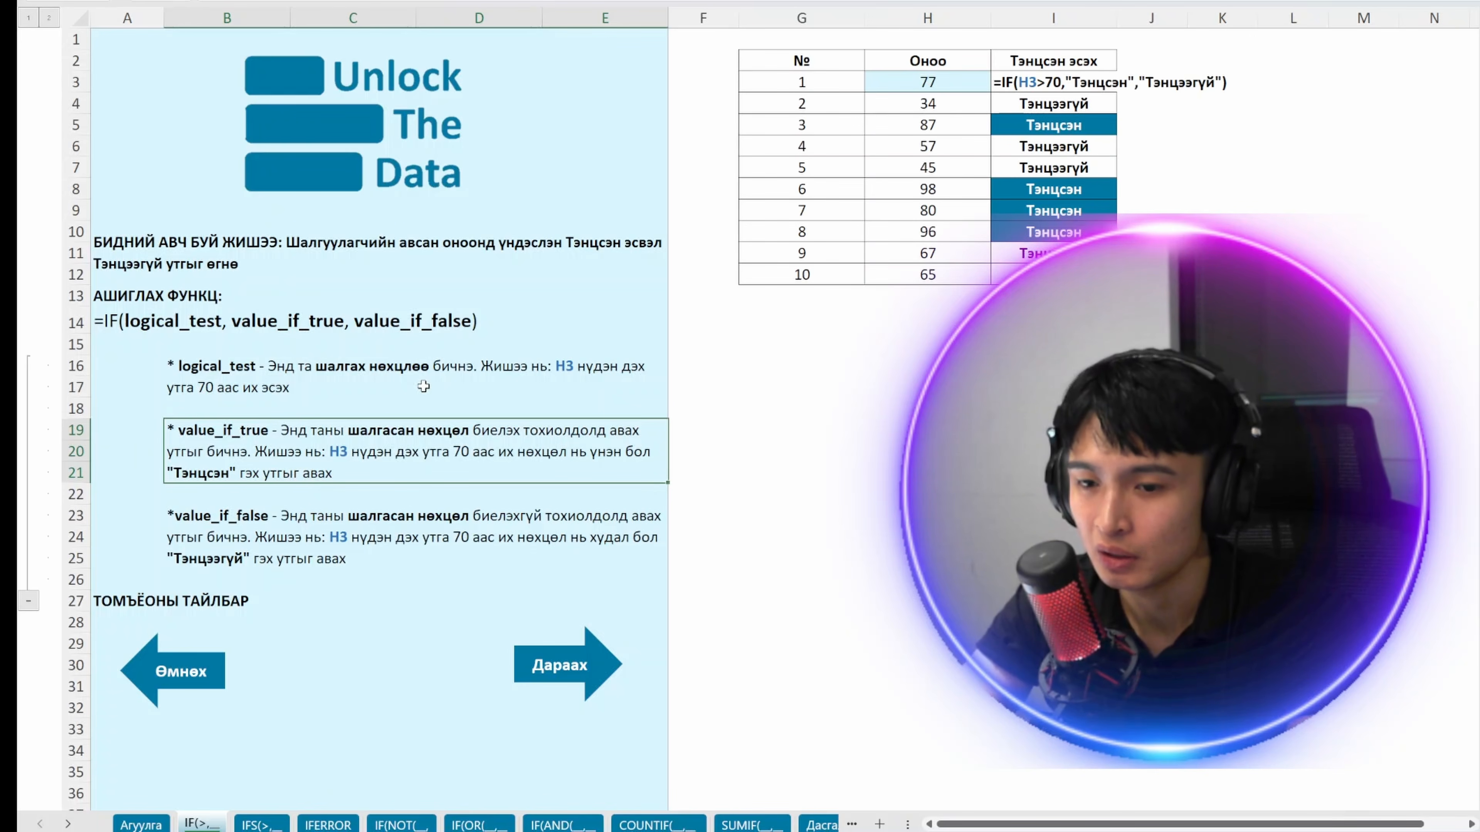
click(260, 569)
click(283, 552)
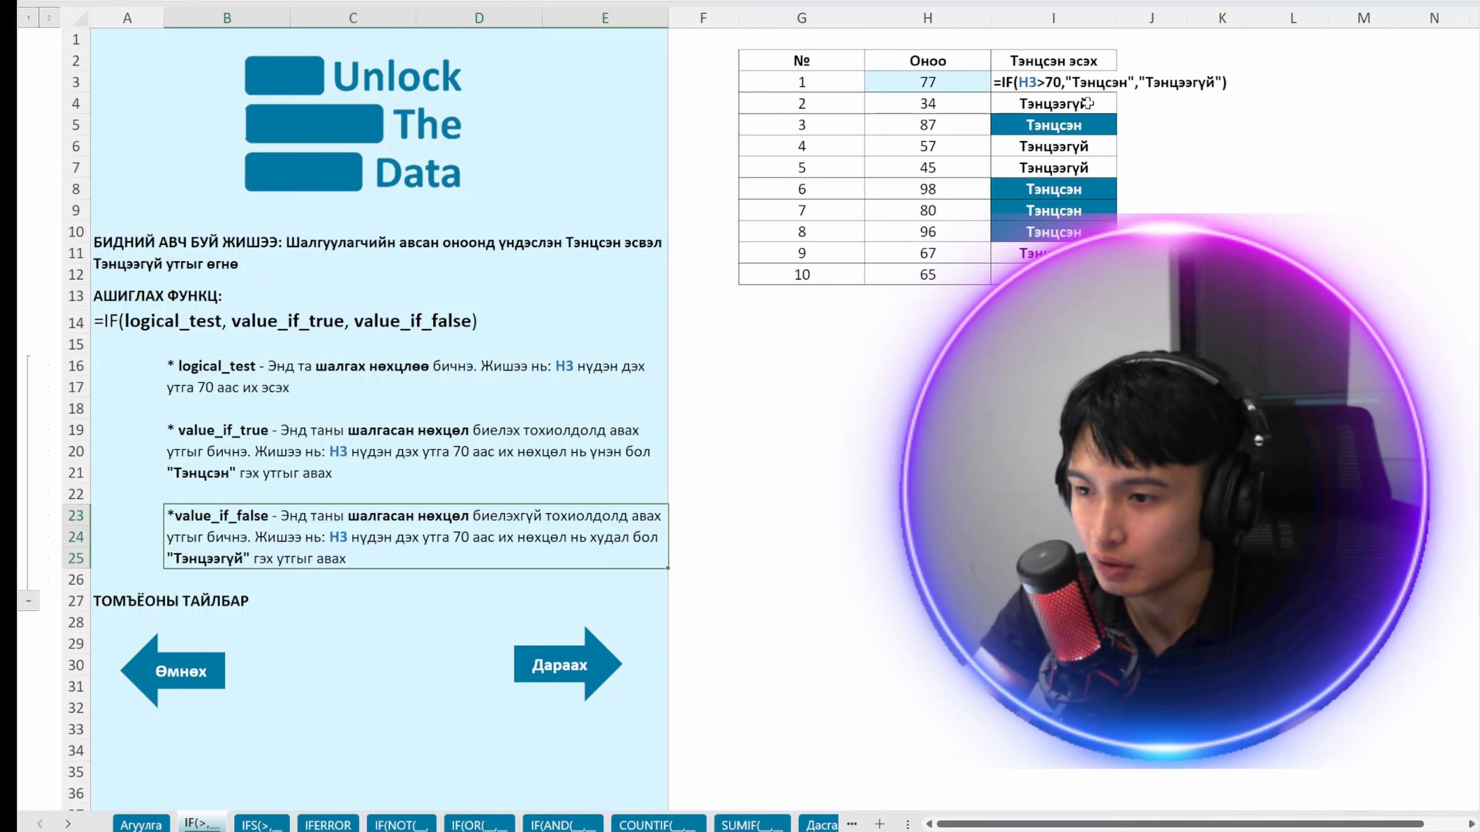
Step: Start an IF formula in I4 that tests whether the score in H4 is greater than 70
click(1070, 110)
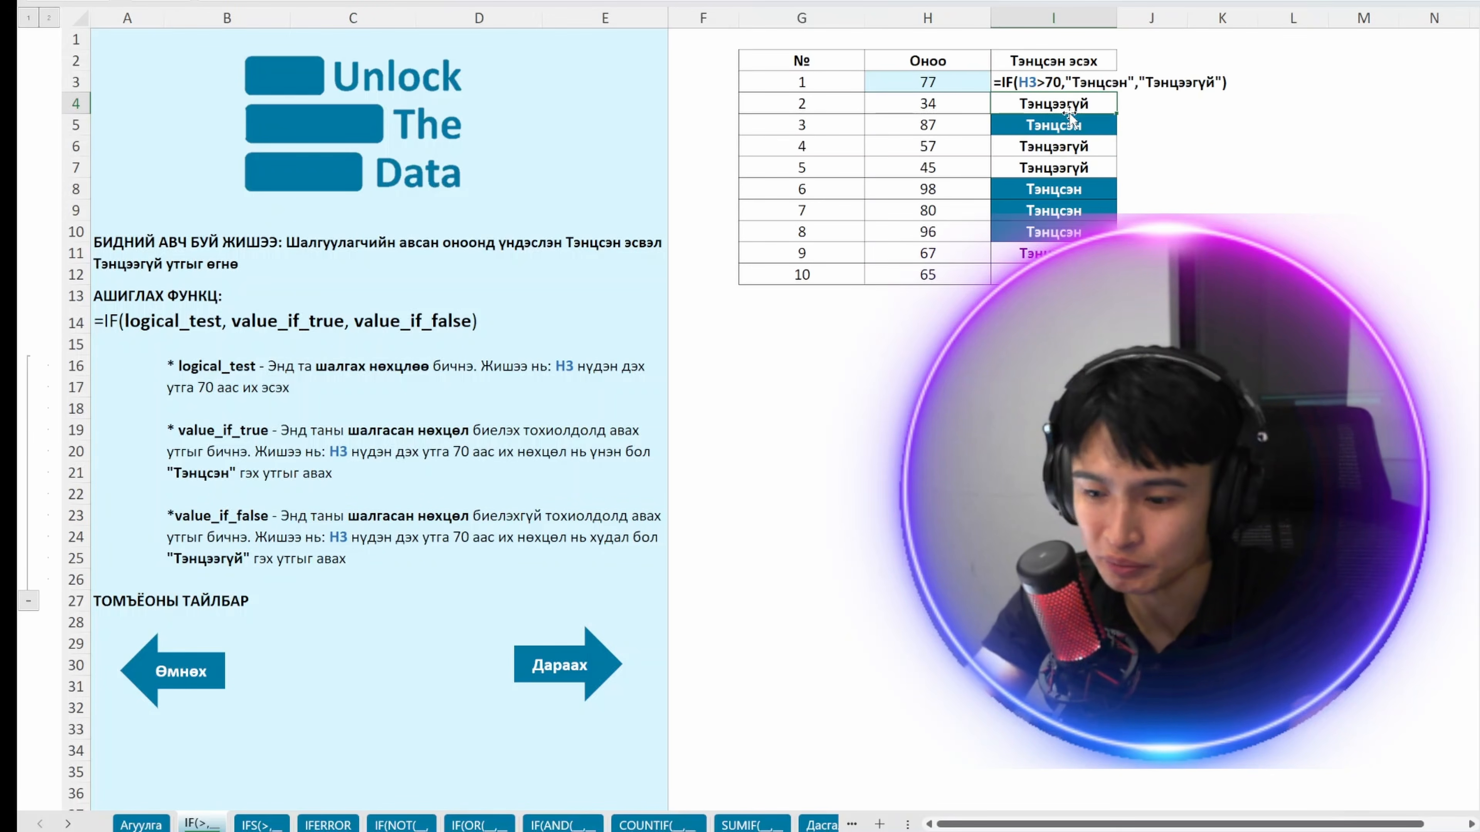
text(-)
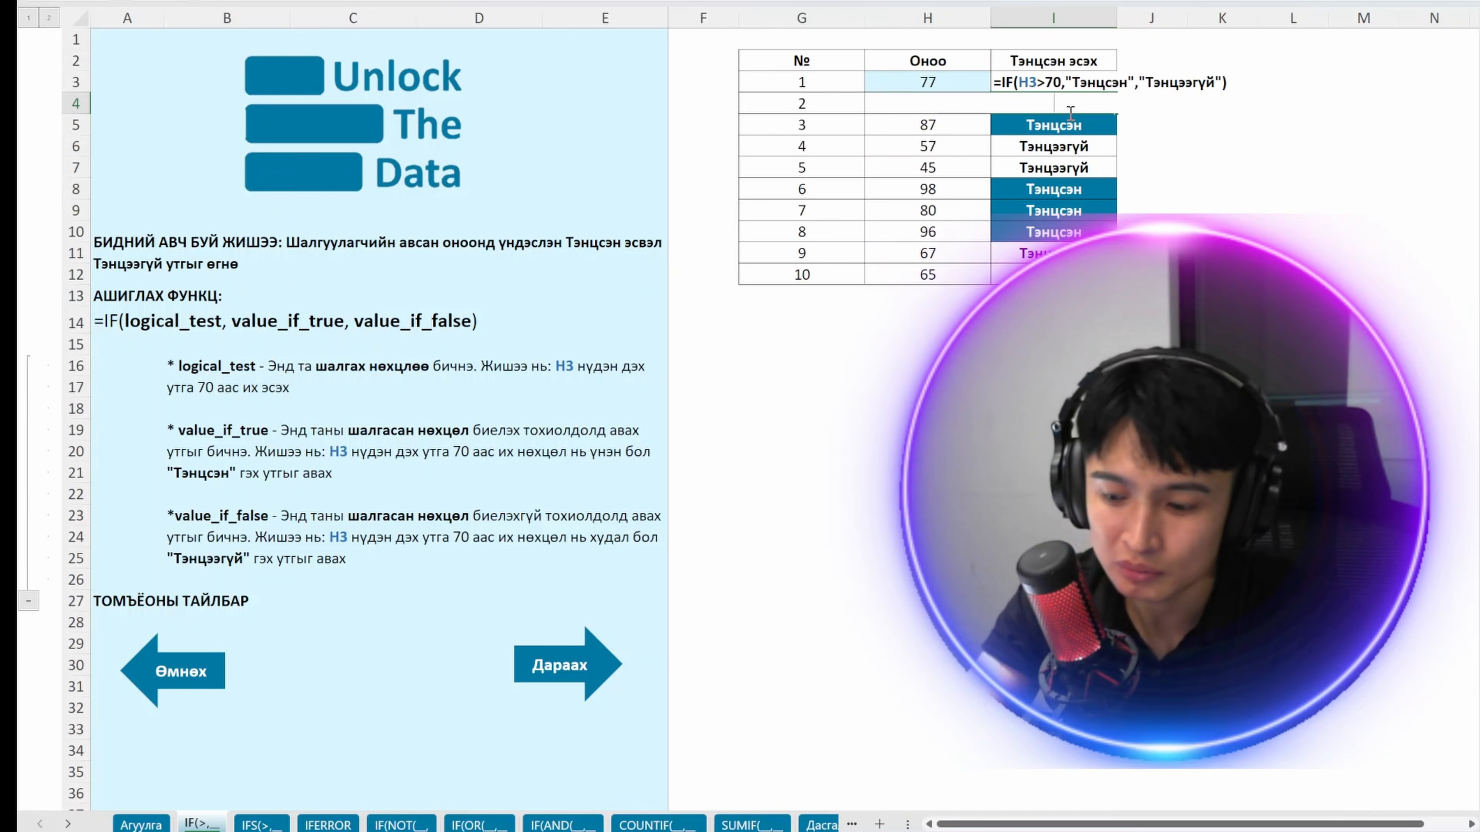
text(=IF()
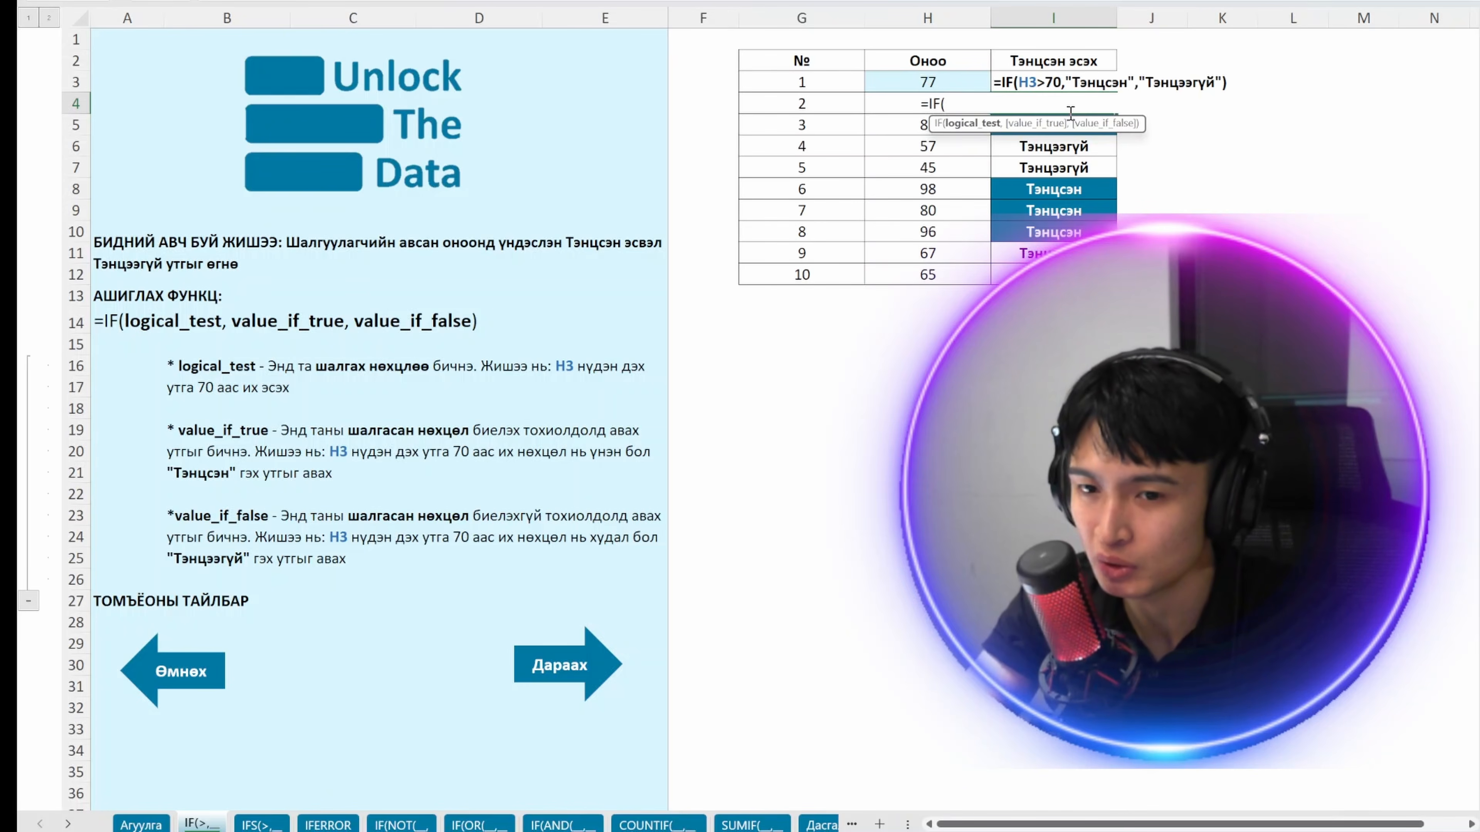
text(h)
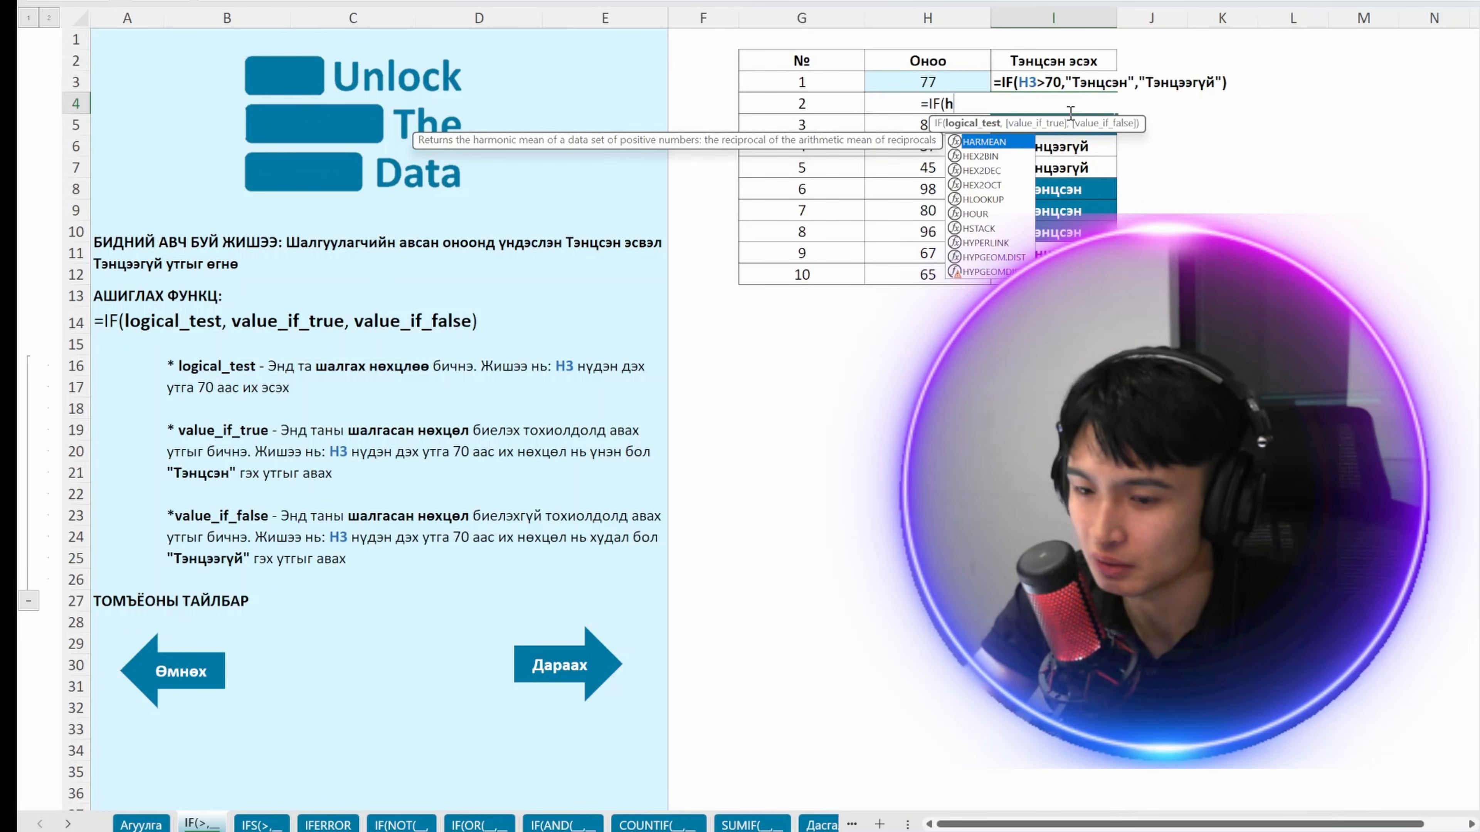
text(4>)
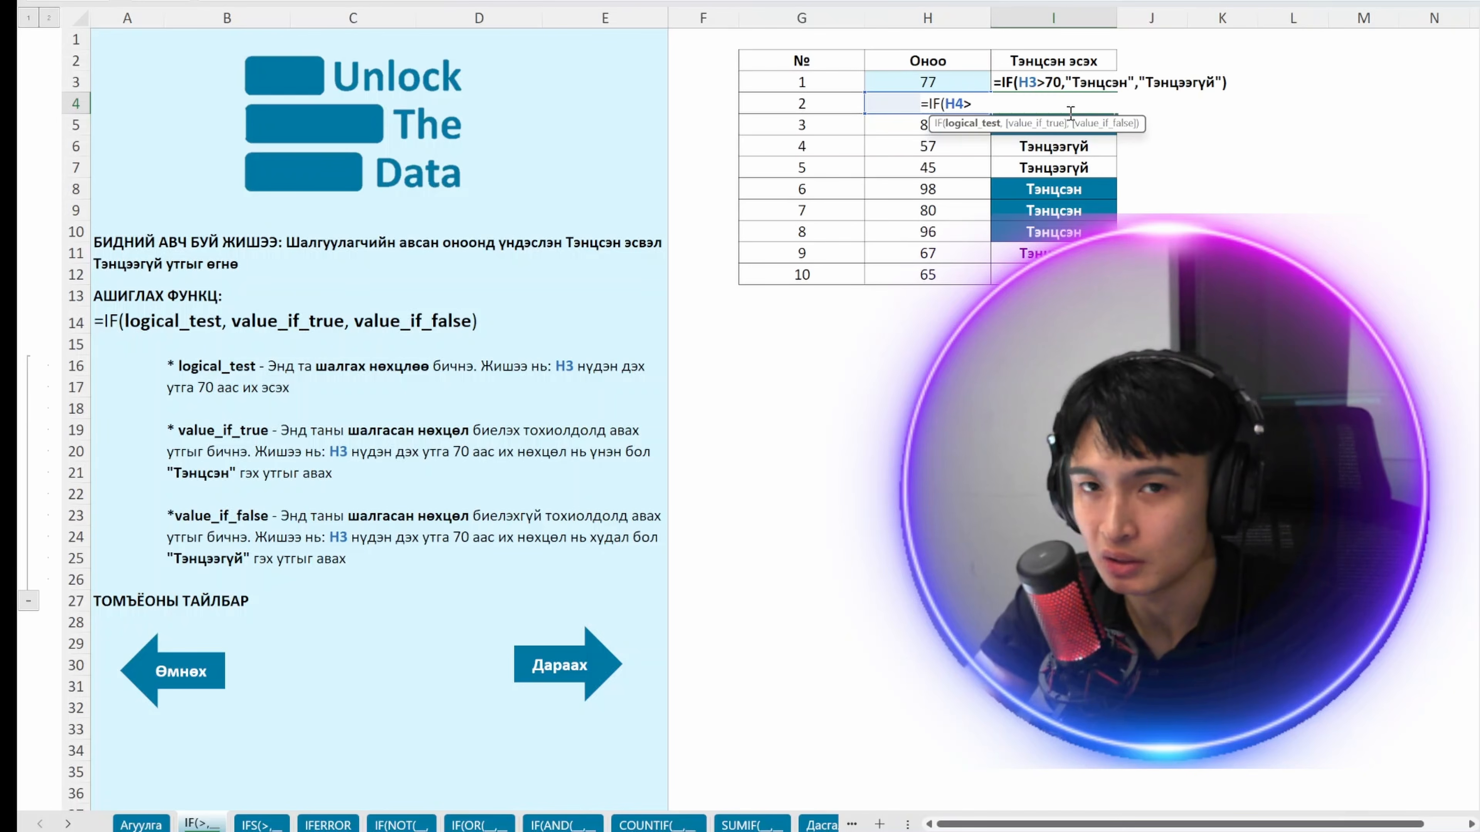
text(70)
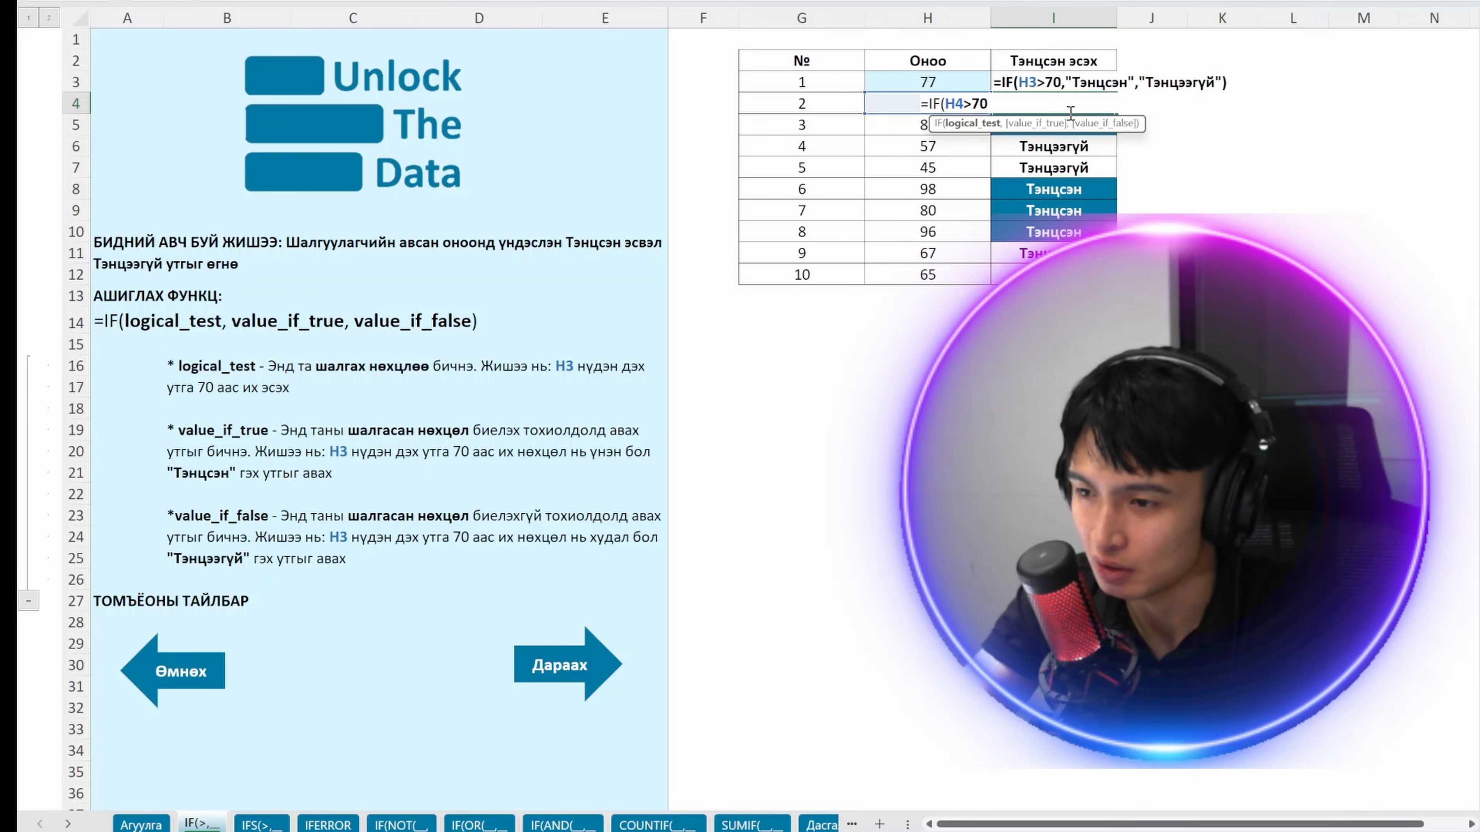
Step: Complete the IF formula in I4 with "Тэнцсэн" as the true result and "Тэнцээгүй" as the false result
text(,3)
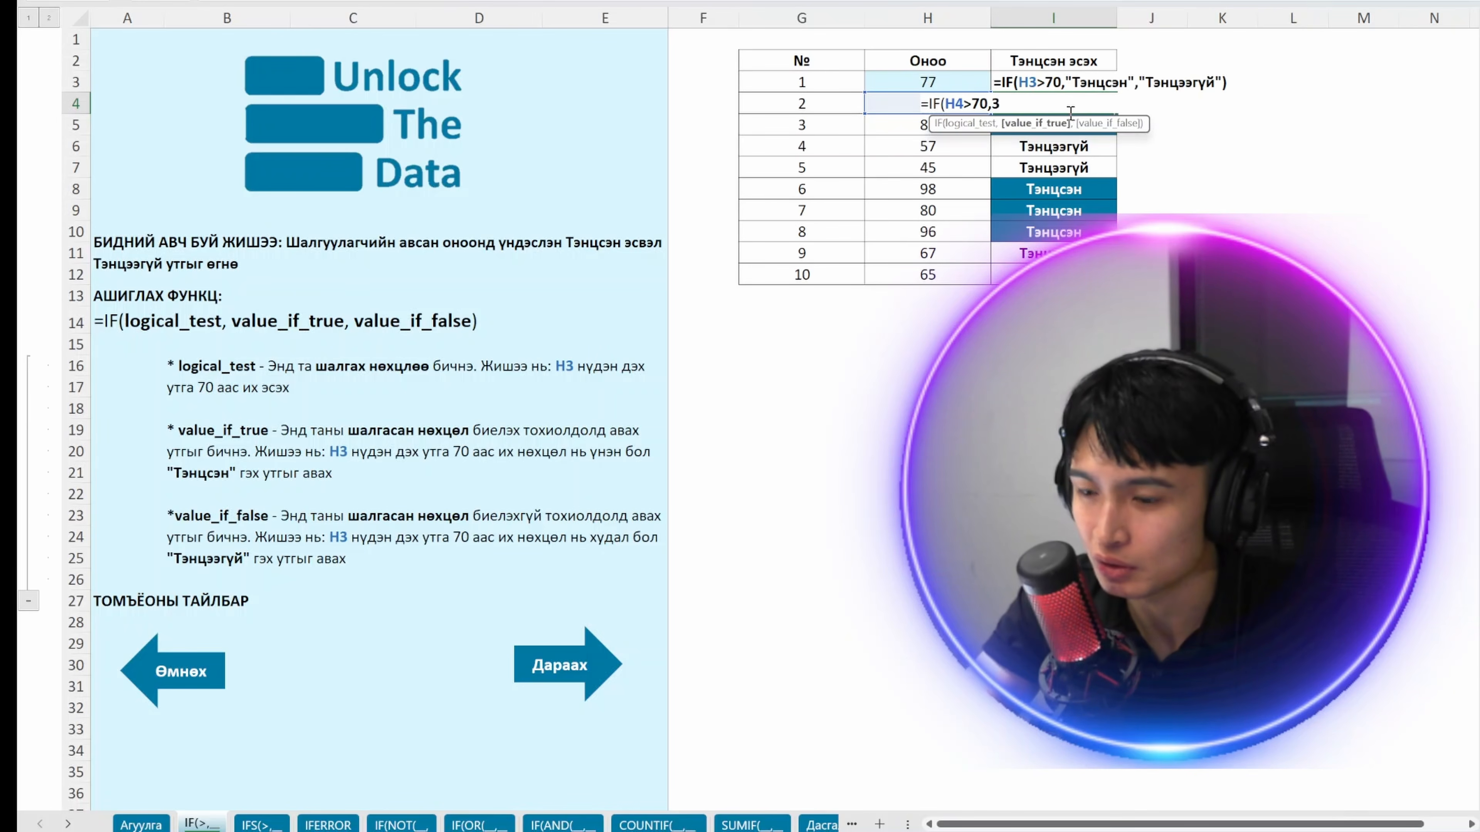
key(BackSpace)
text("m)
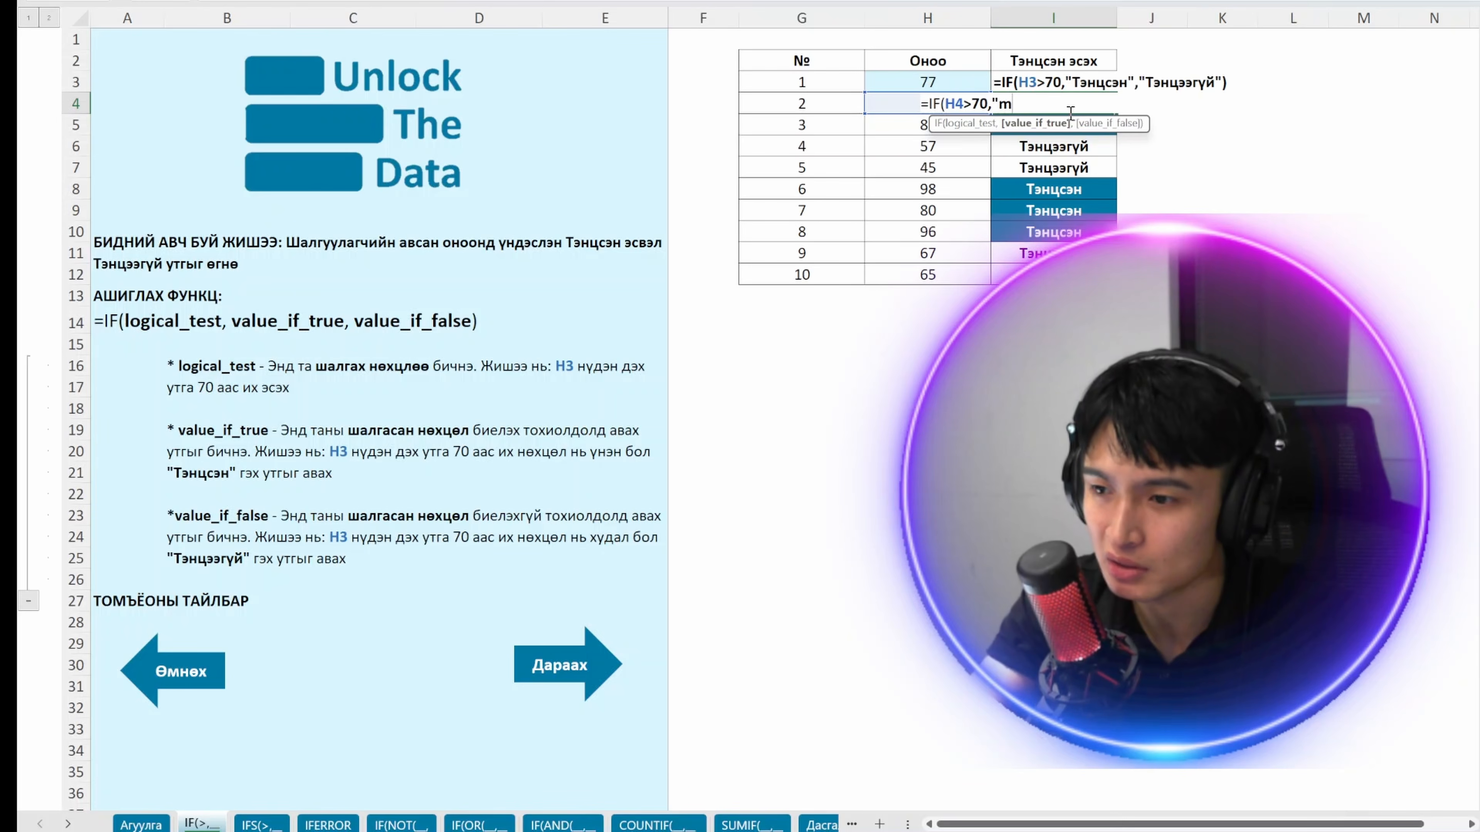
key(BackSpace)
text(Тэнцсэн)
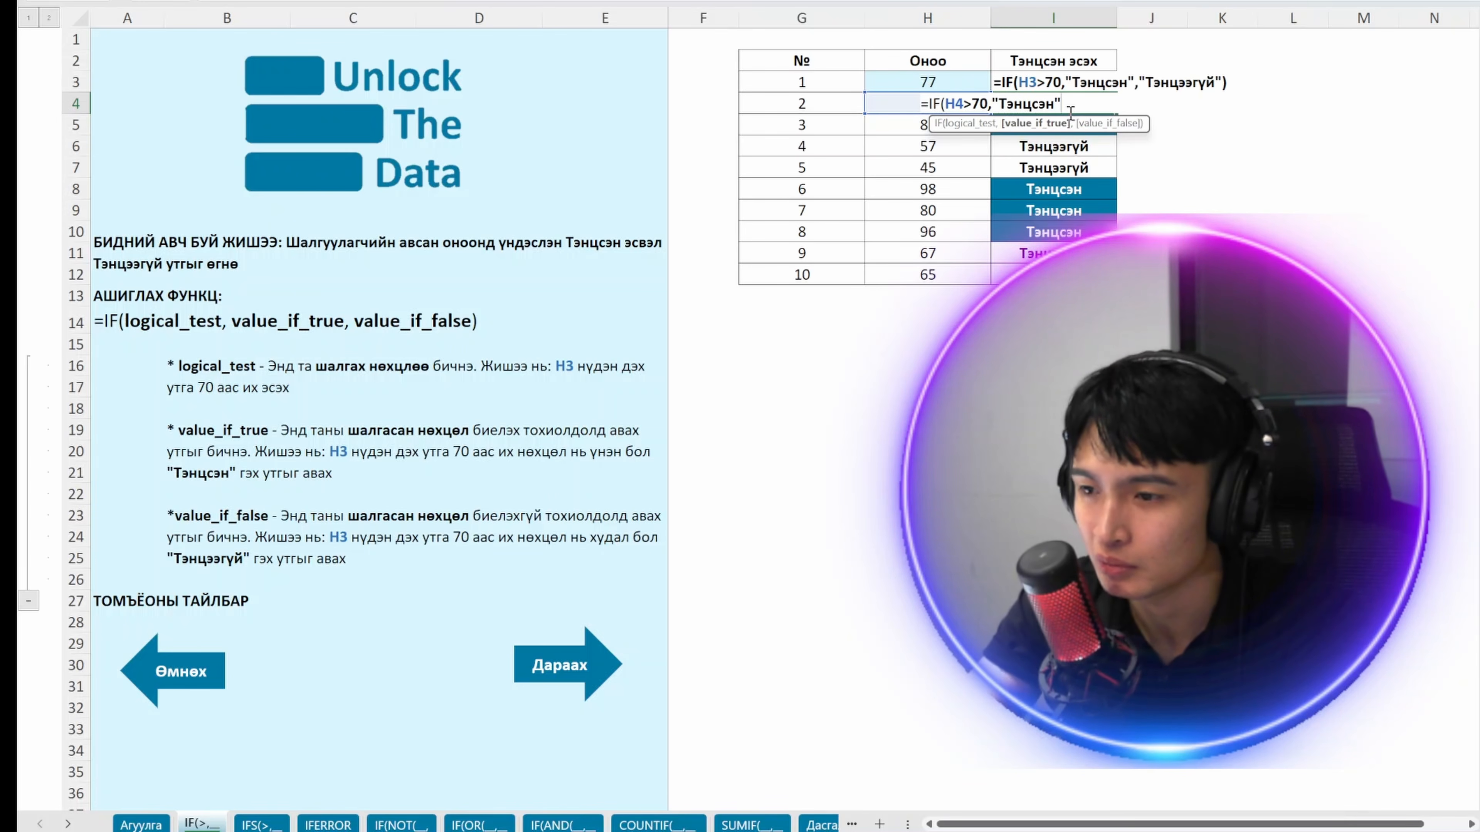
text(",)
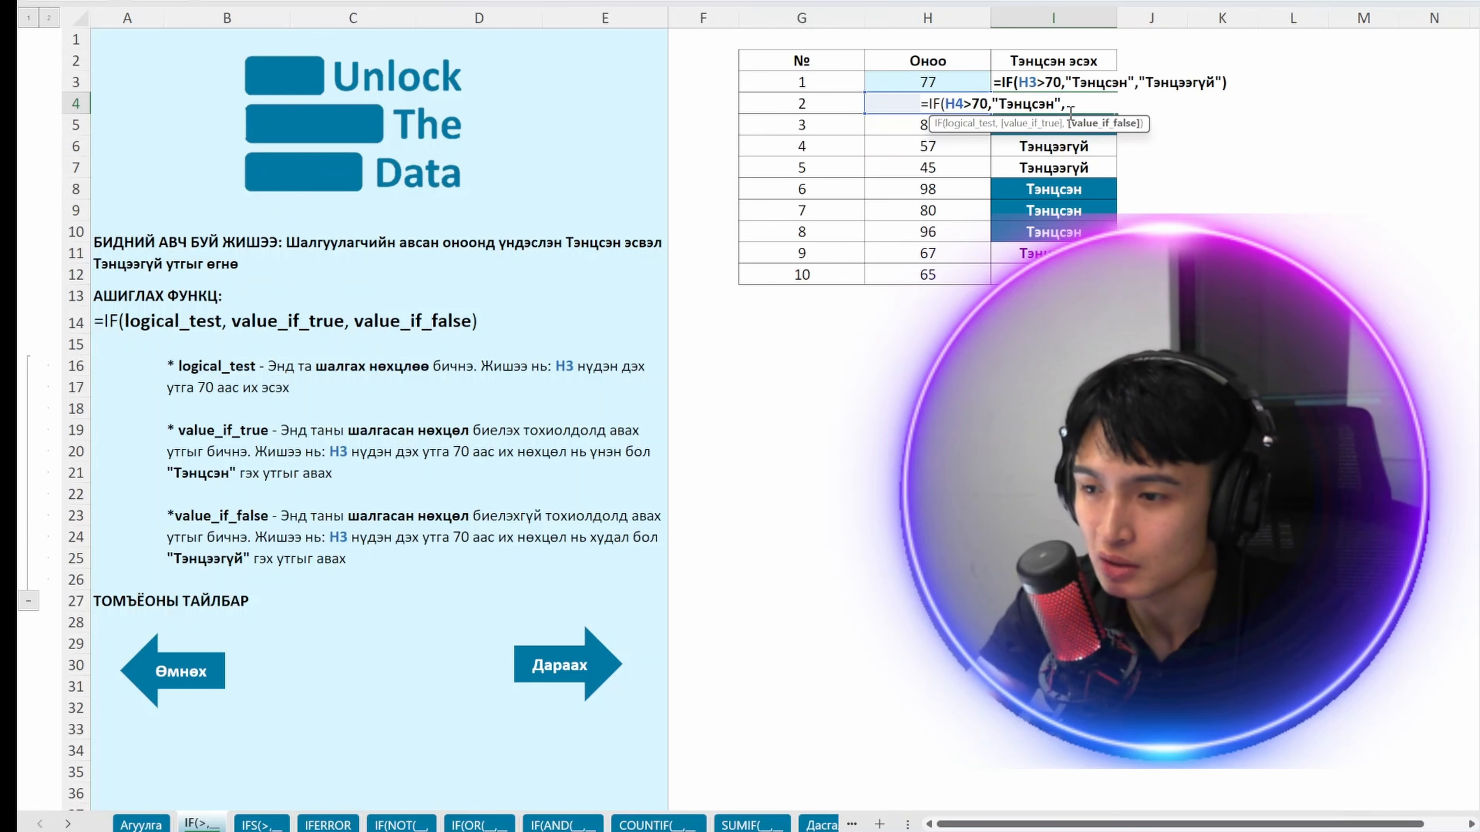
text("Т)
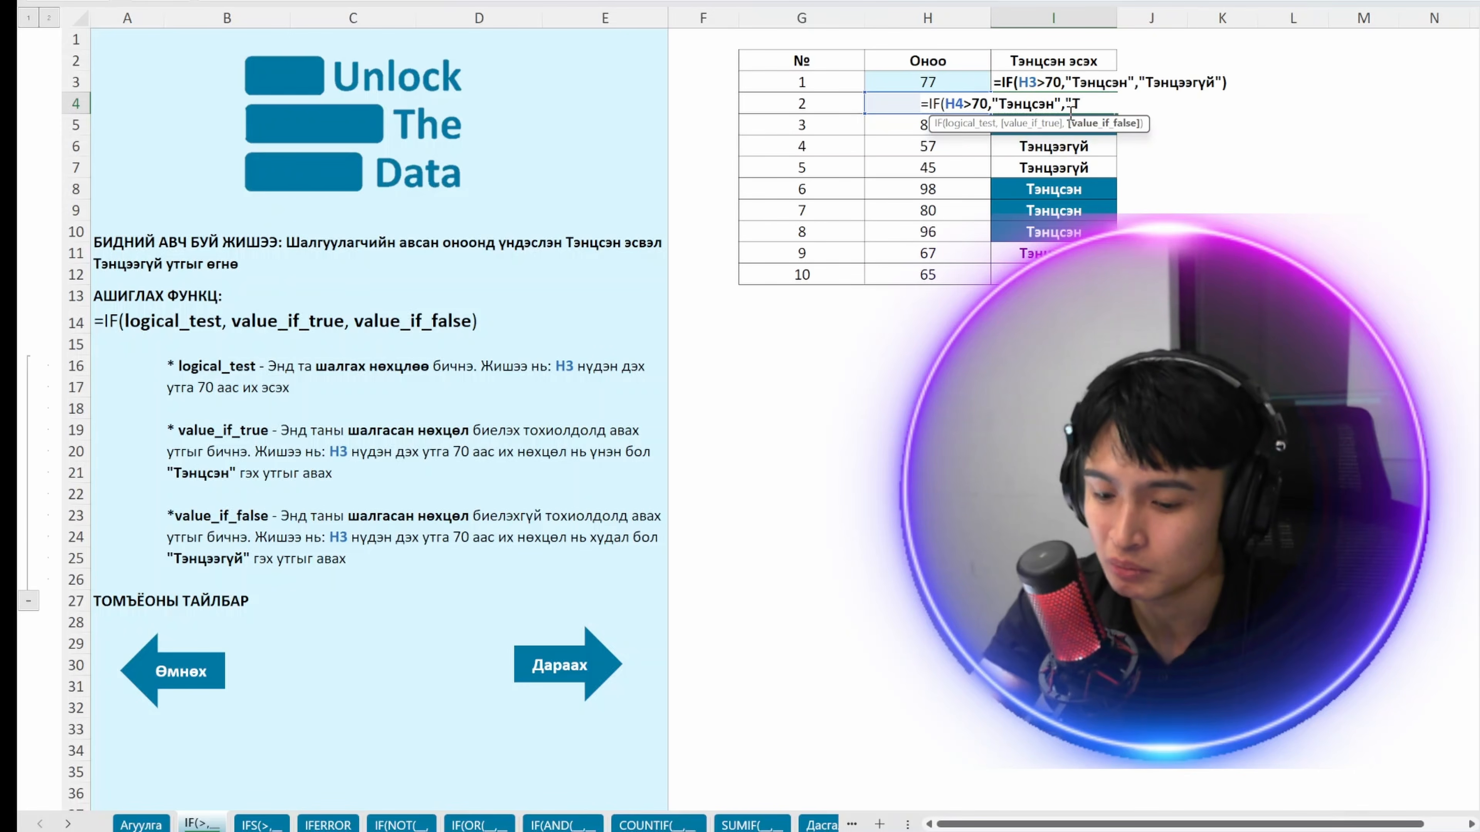
text(энцээгүй)
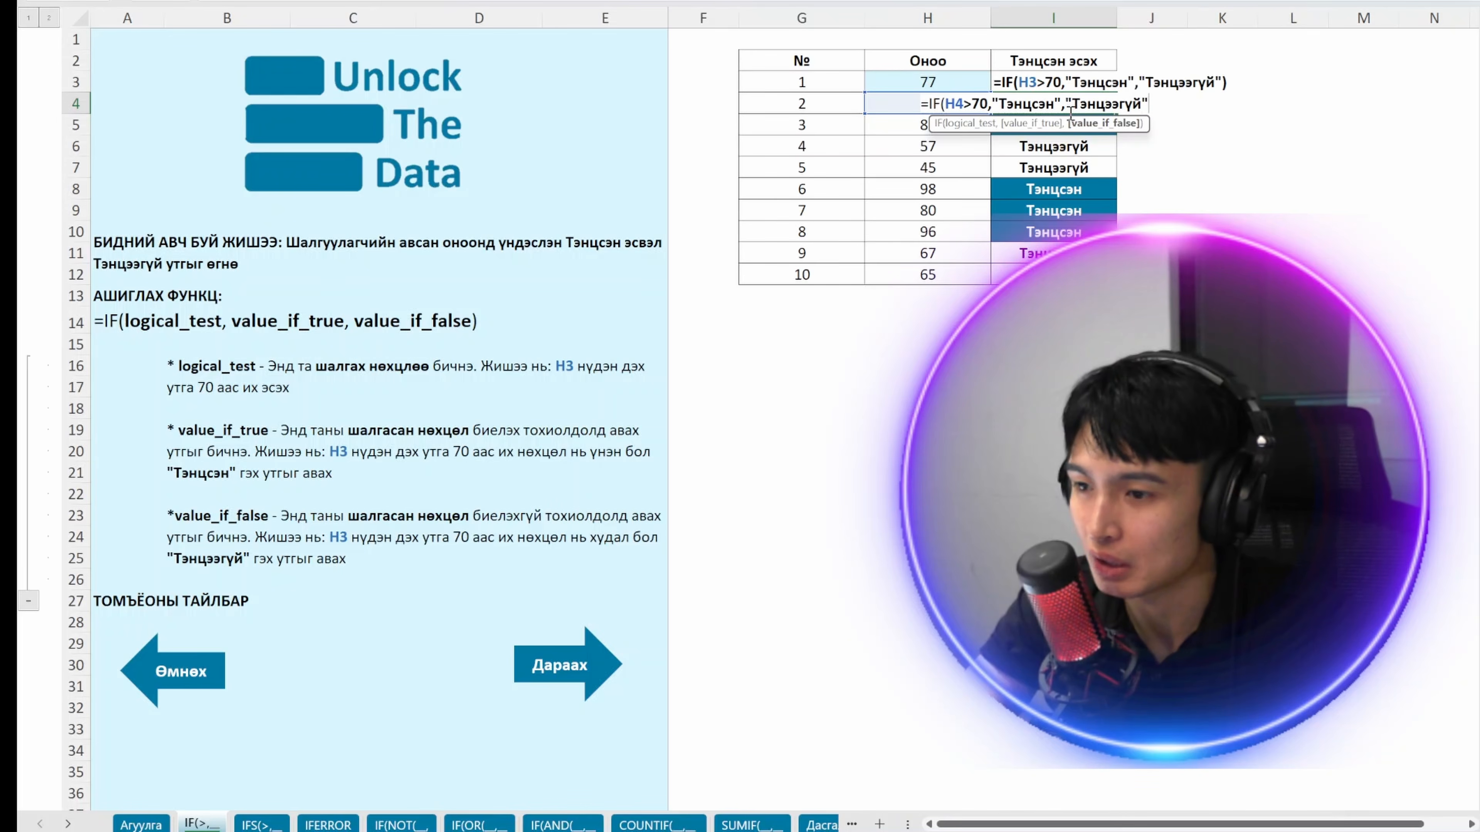
text(")
key(Return)
Step: Copy the IF formula from I4 down the rest of the Тэнцсэн эсэх column
click(1069, 111)
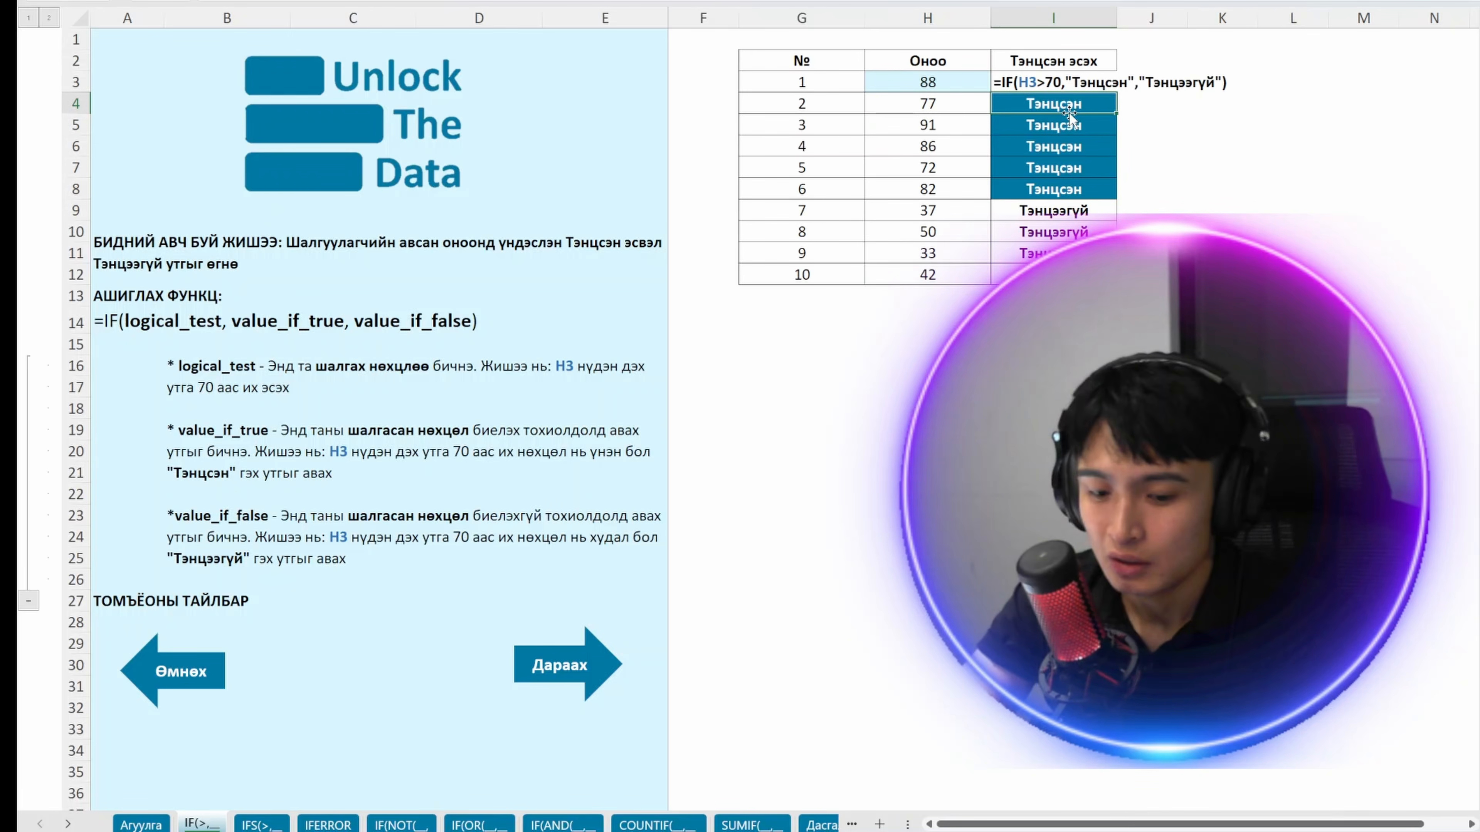
key(ctrl+c)
key(ctrl+shift+Down)
key(ctrl+v)
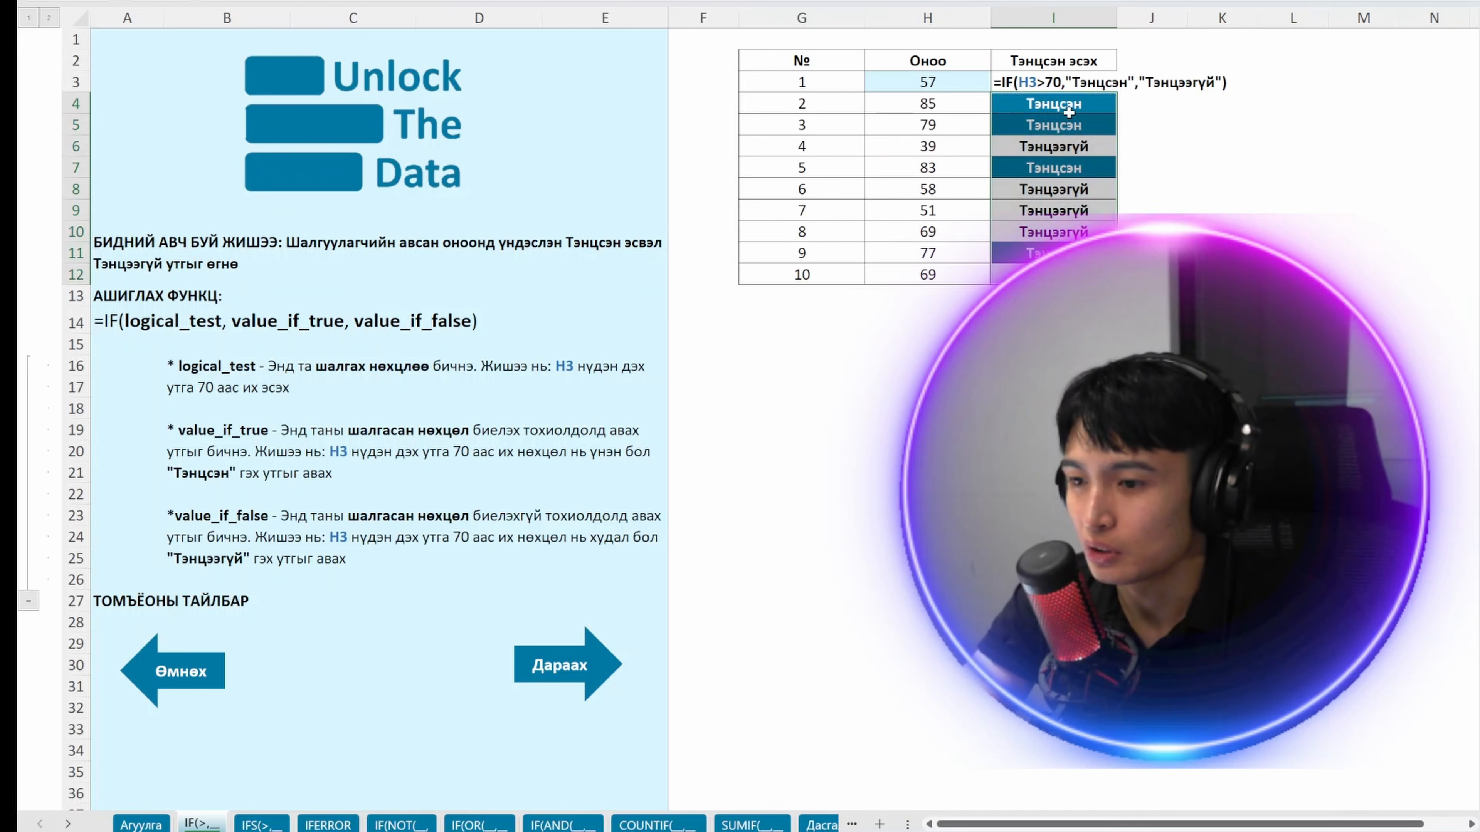
Step: Re-enter the RANDBETWEEN(30,100) formulas in H4 through H9 one by one to regenerate the random scores
key(Left)
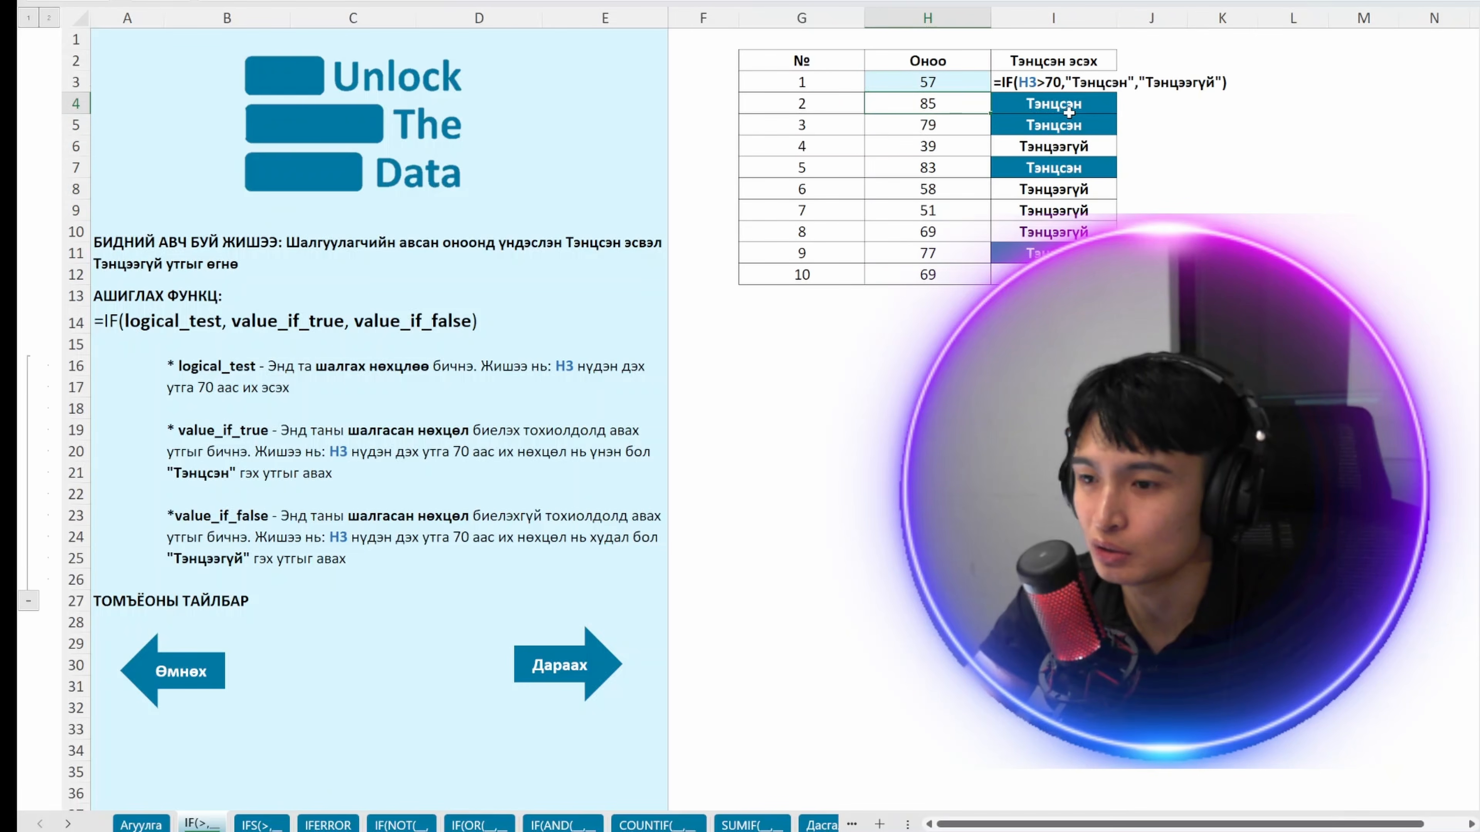
key(F2)
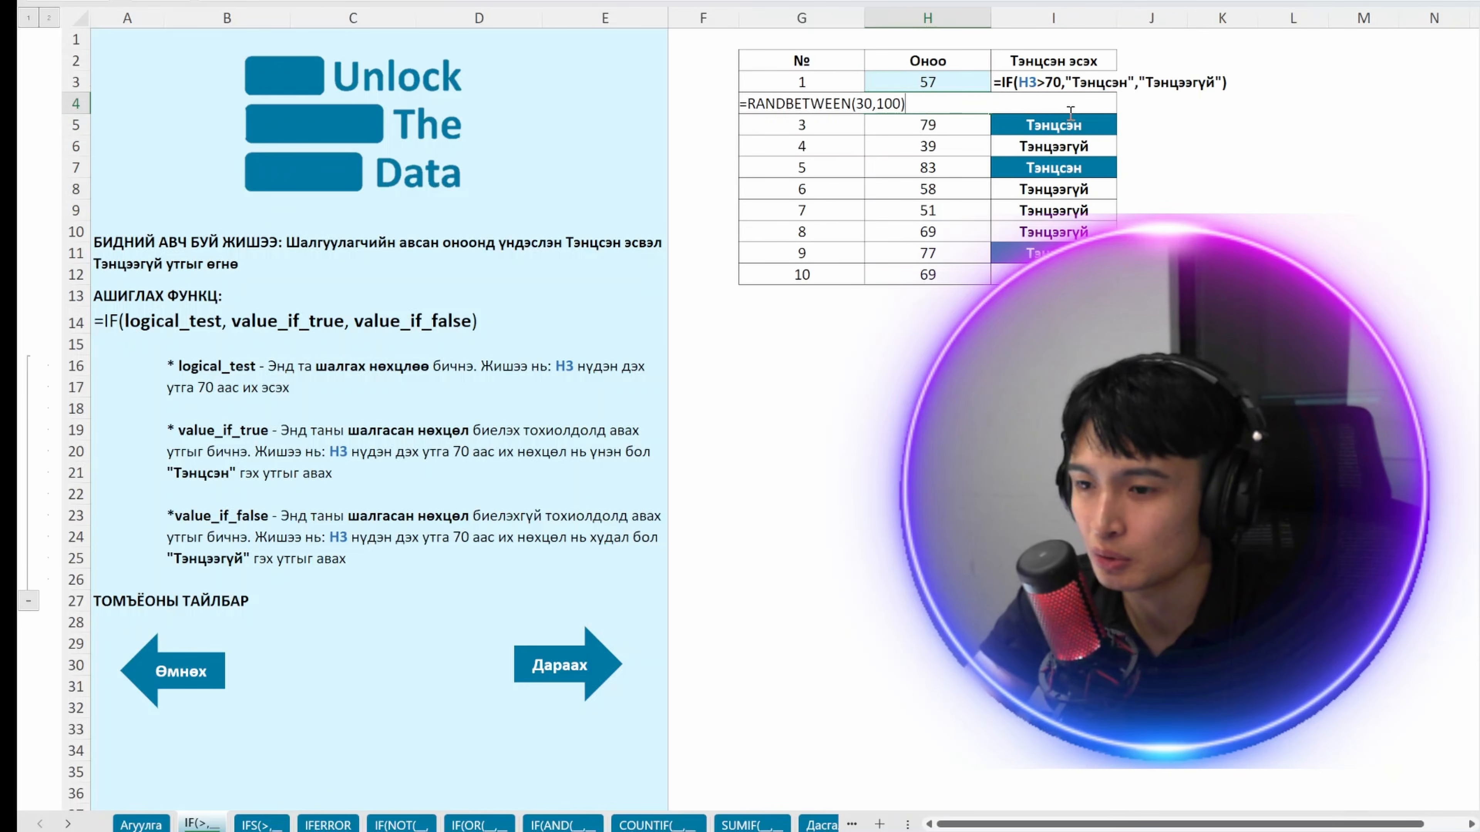
key(Return)
key(F2)
key(Return)
key(F2)
key(Return)
key(F2)
key(Return)
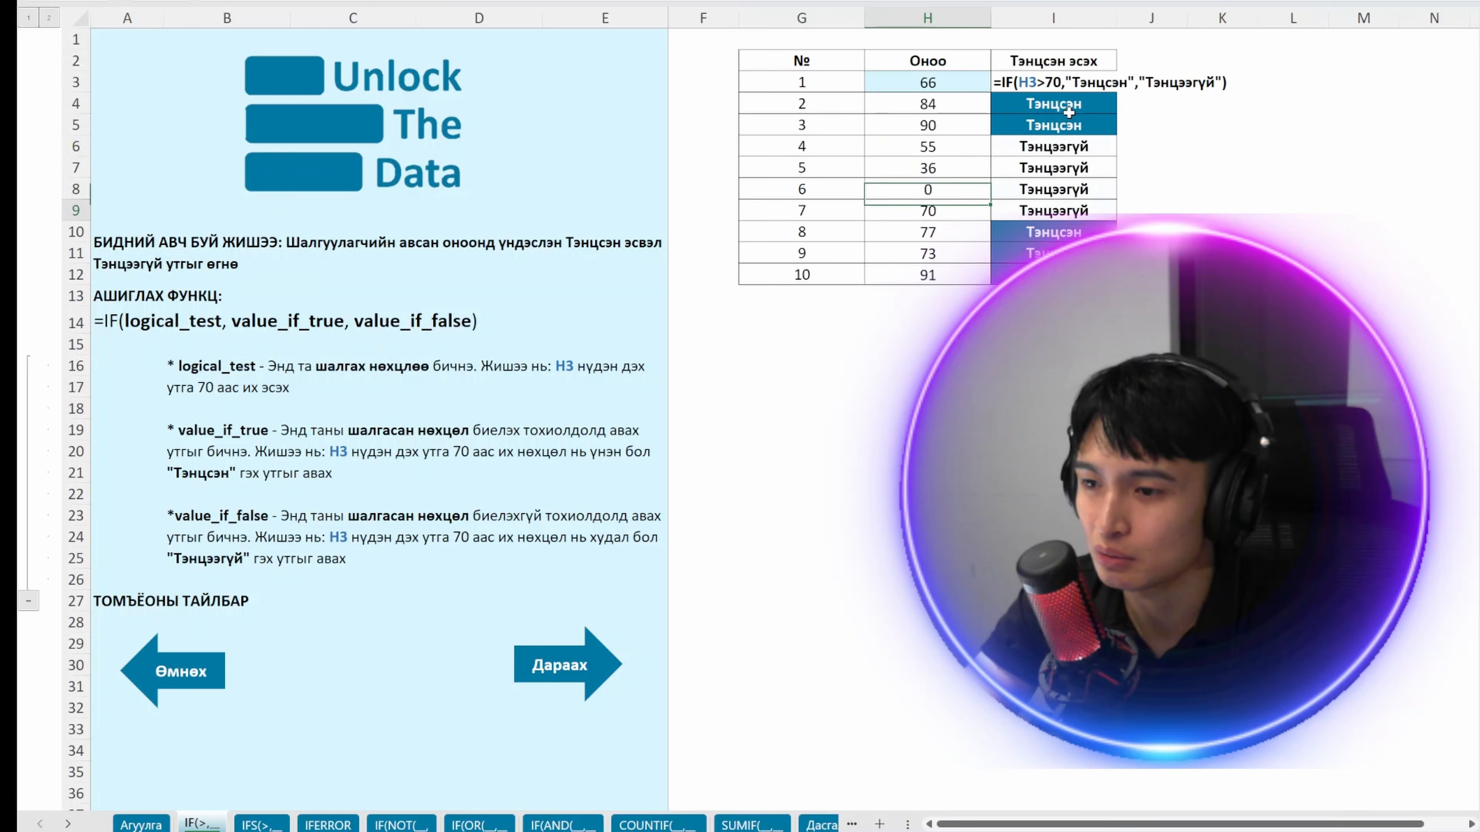
key(F2)
key(Return)
key(F2)
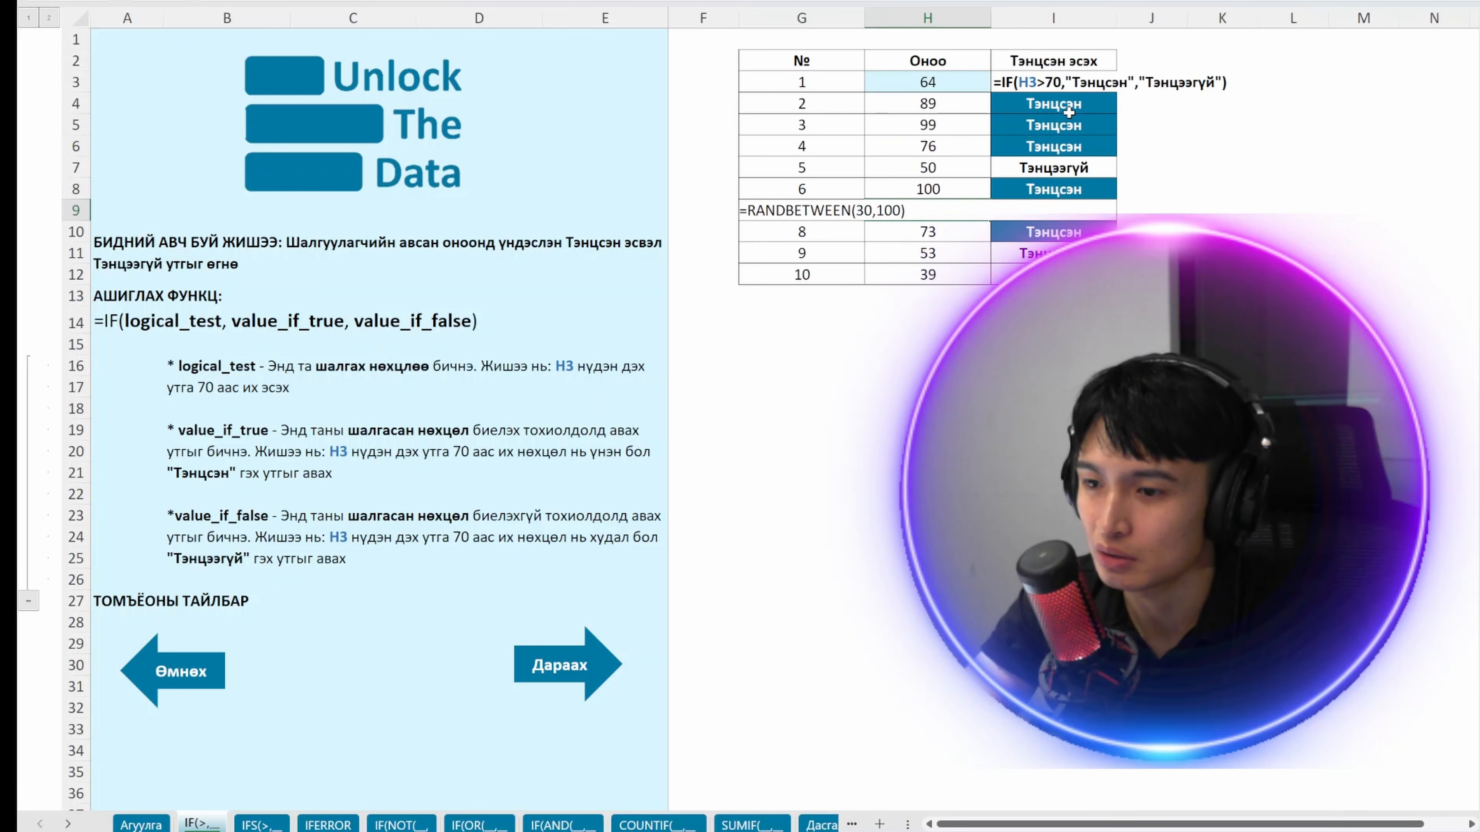
key(ctrl+Return)
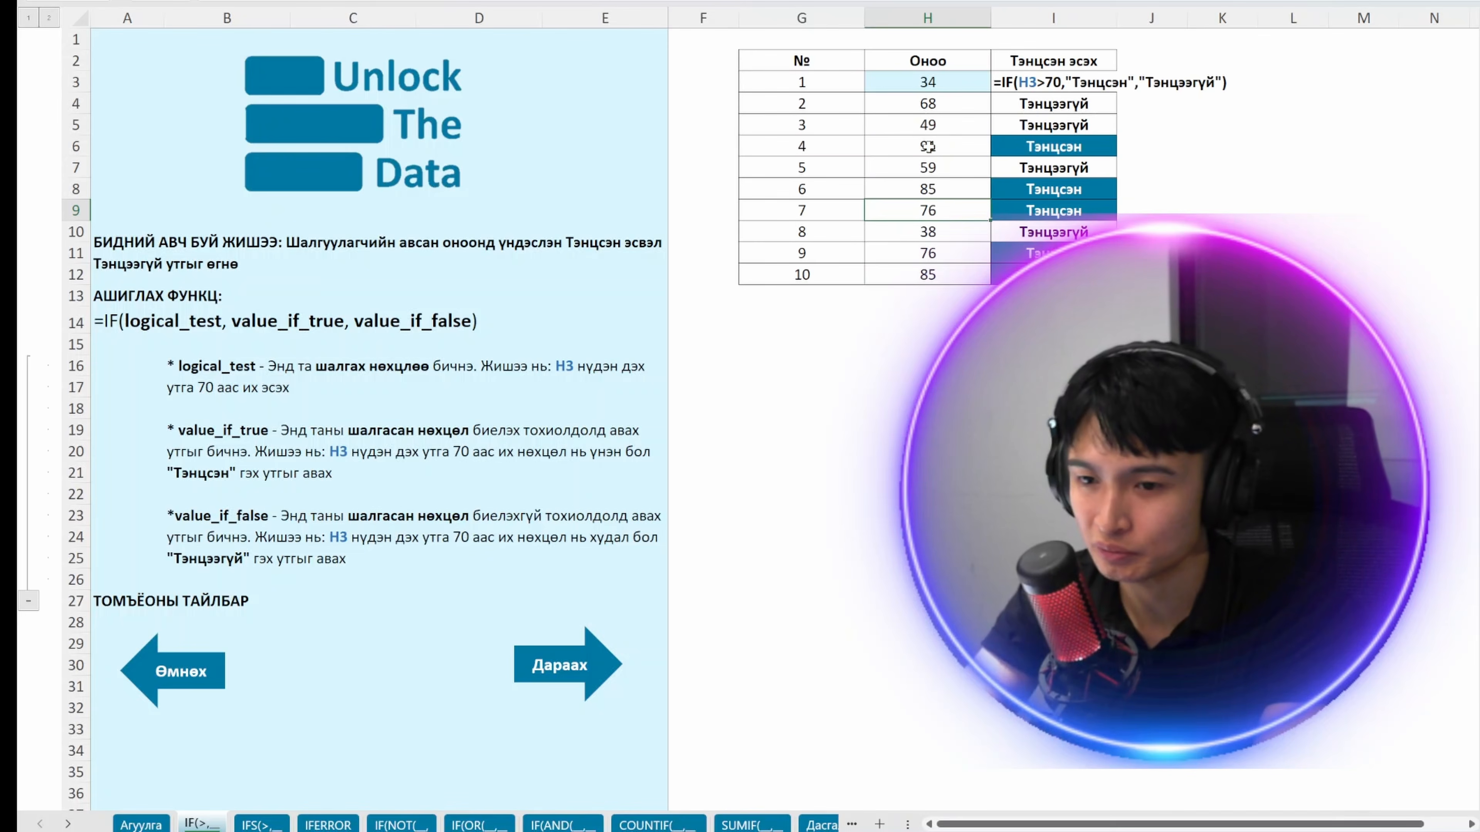
Step: Return to the contents page, open the COUNTIF lesson sheet and select the grade count table G2:H7
click(414, 140)
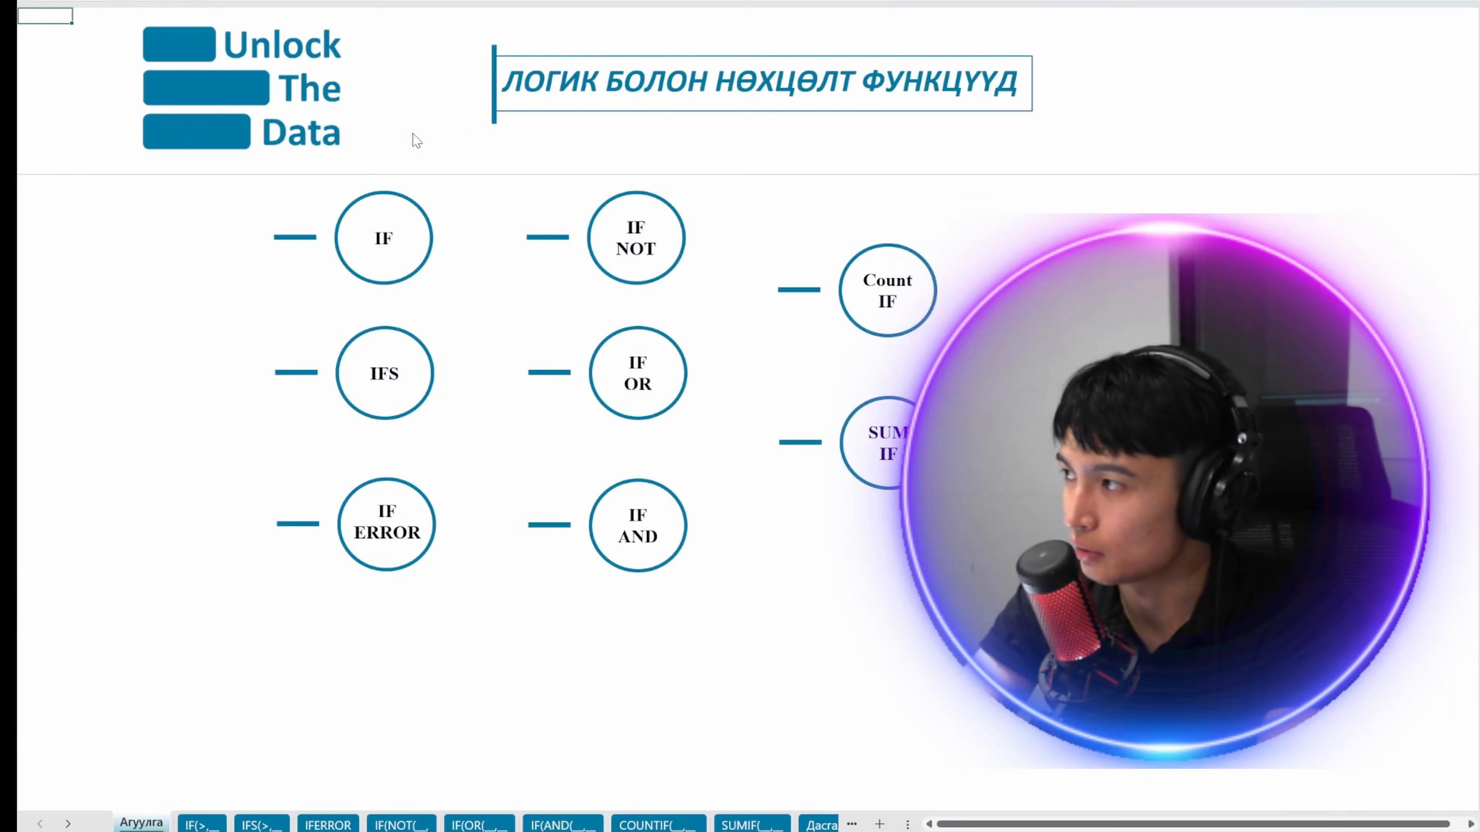
click(881, 313)
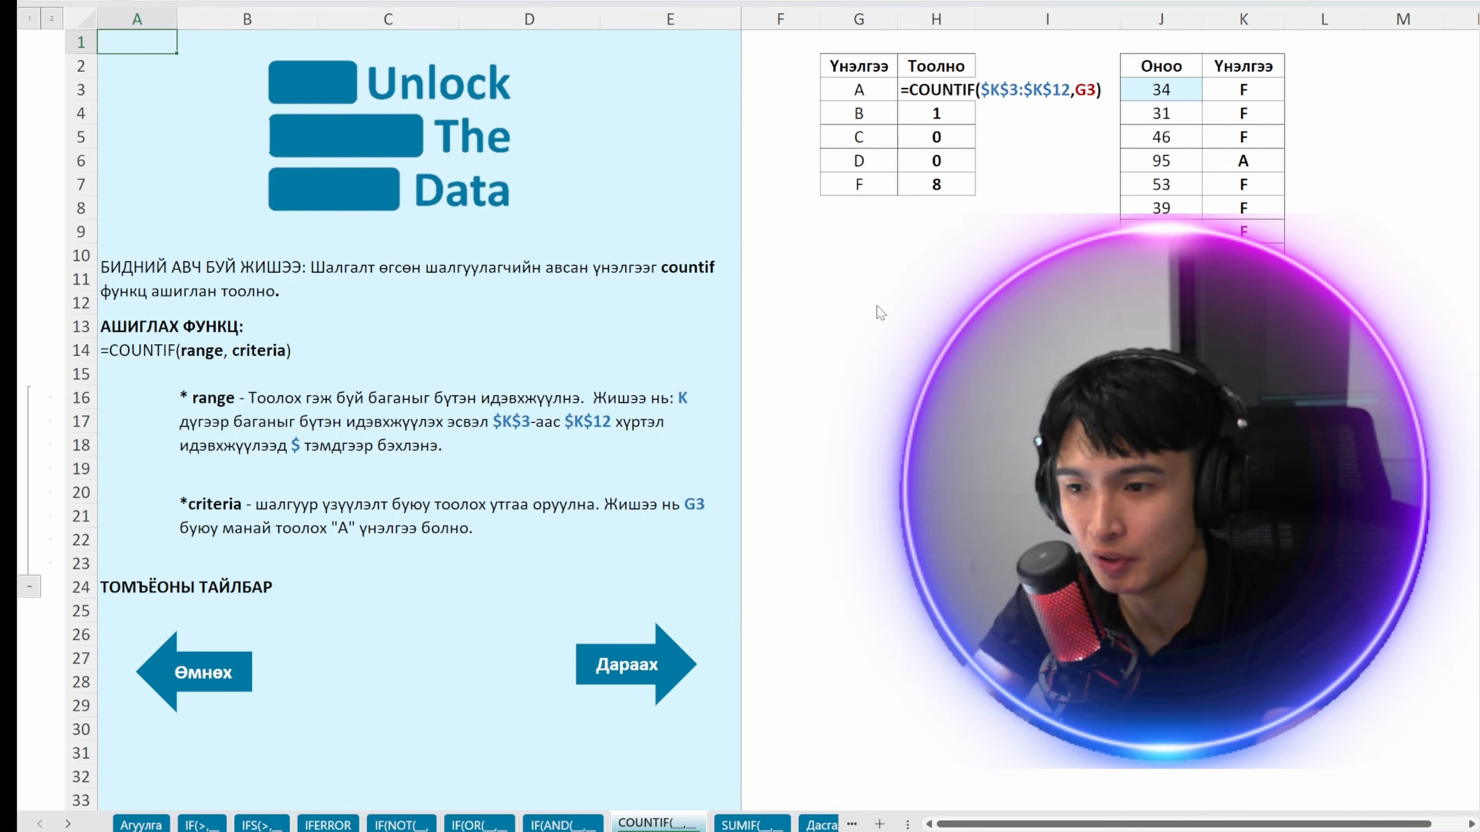
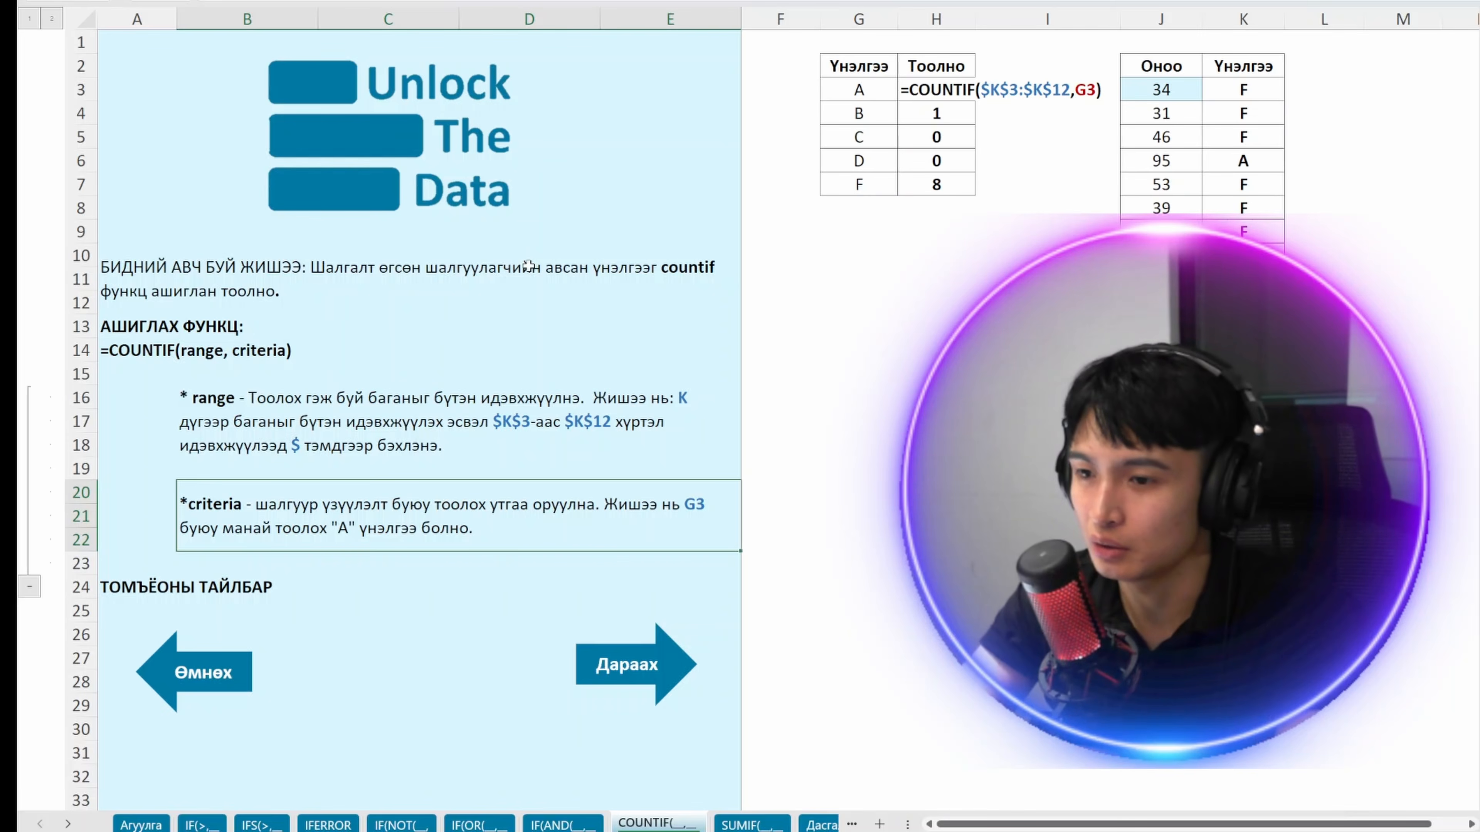
click(864, 66)
key(ctrl+a)
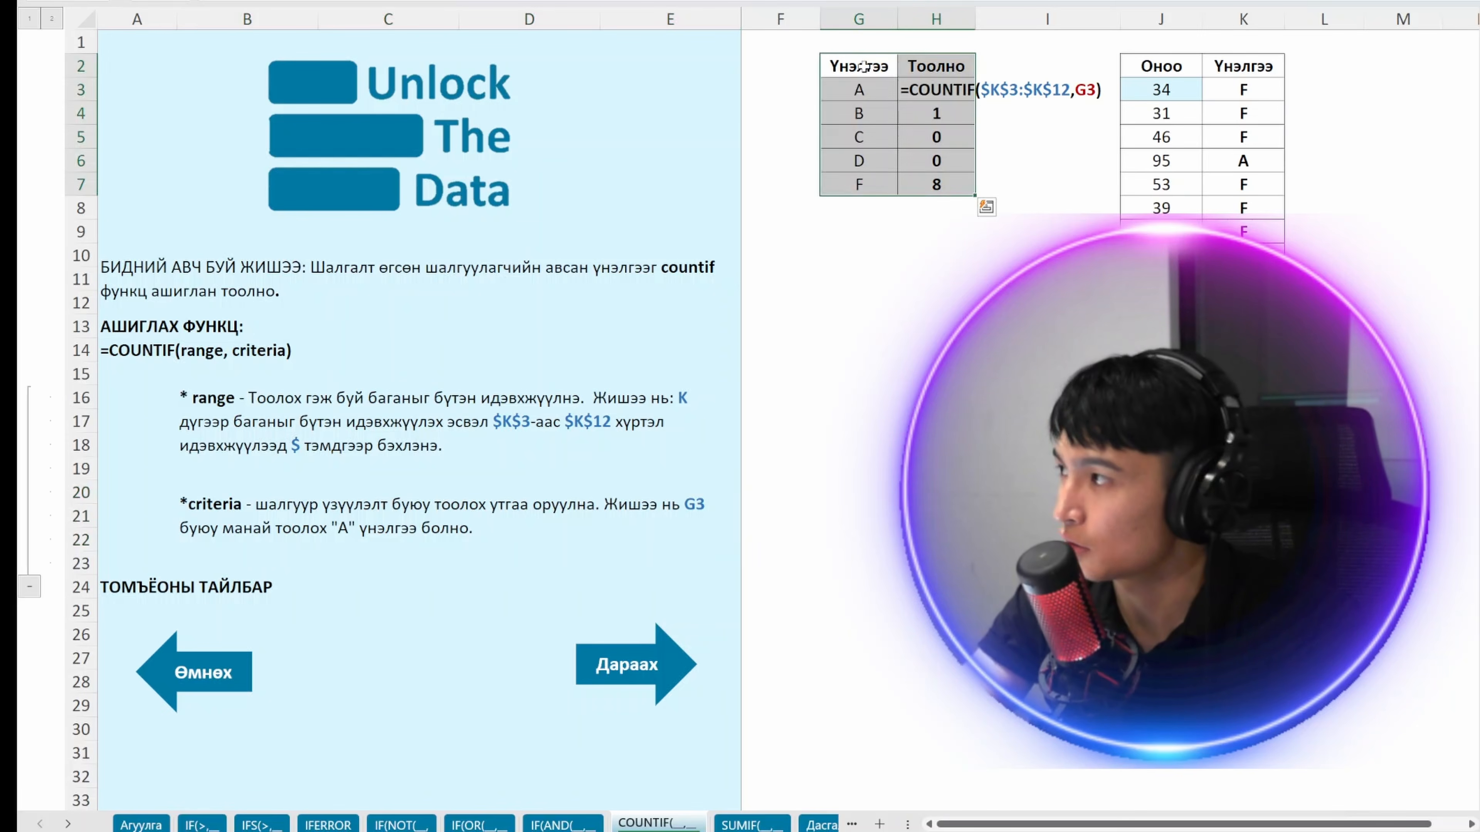
Step: Enter the formula =COUNTIF(K:K,G4) in H4 to count the B grades in the Үнэлгээ column
key(Down)
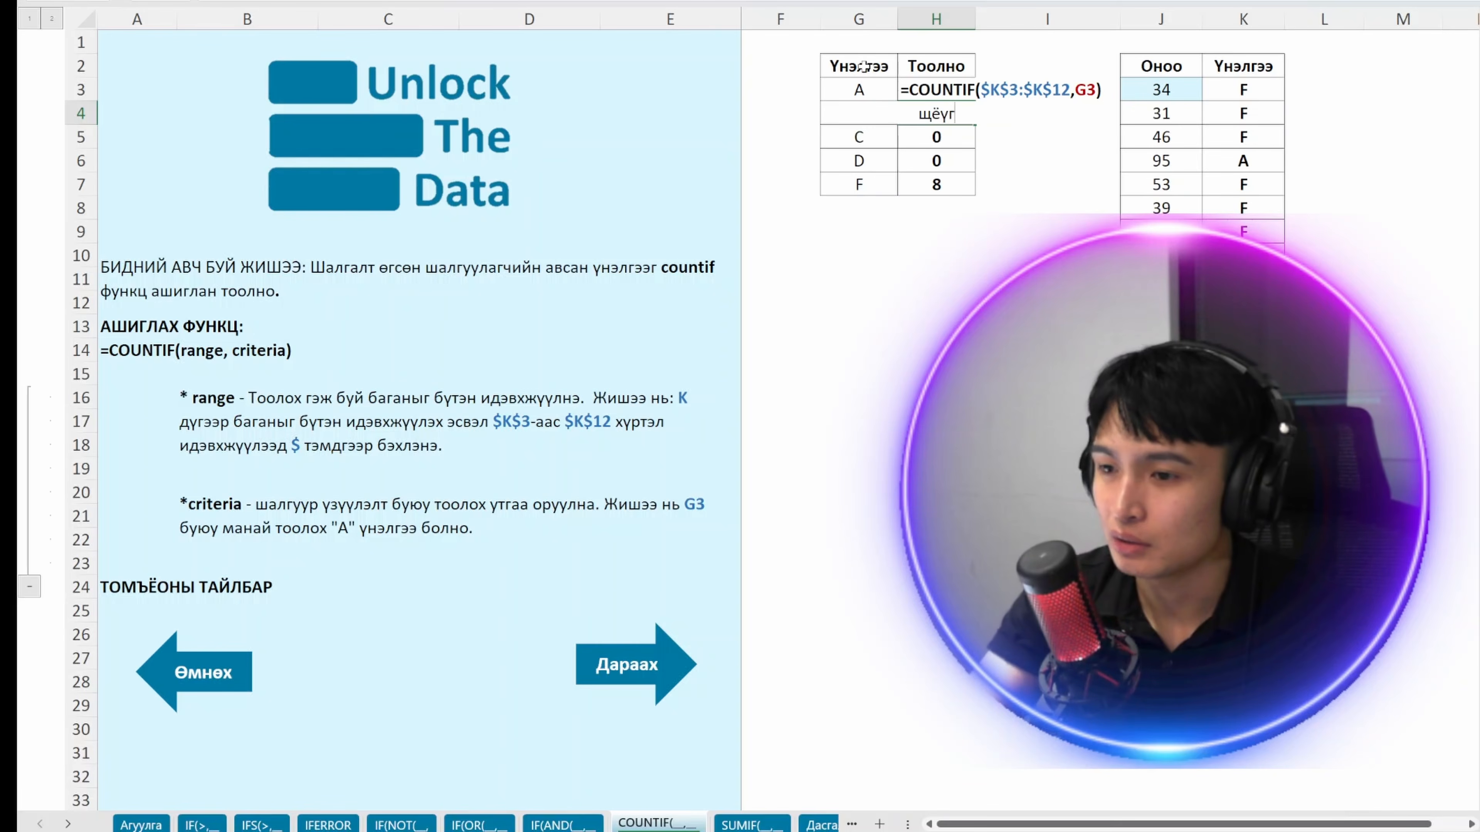
text(=co)
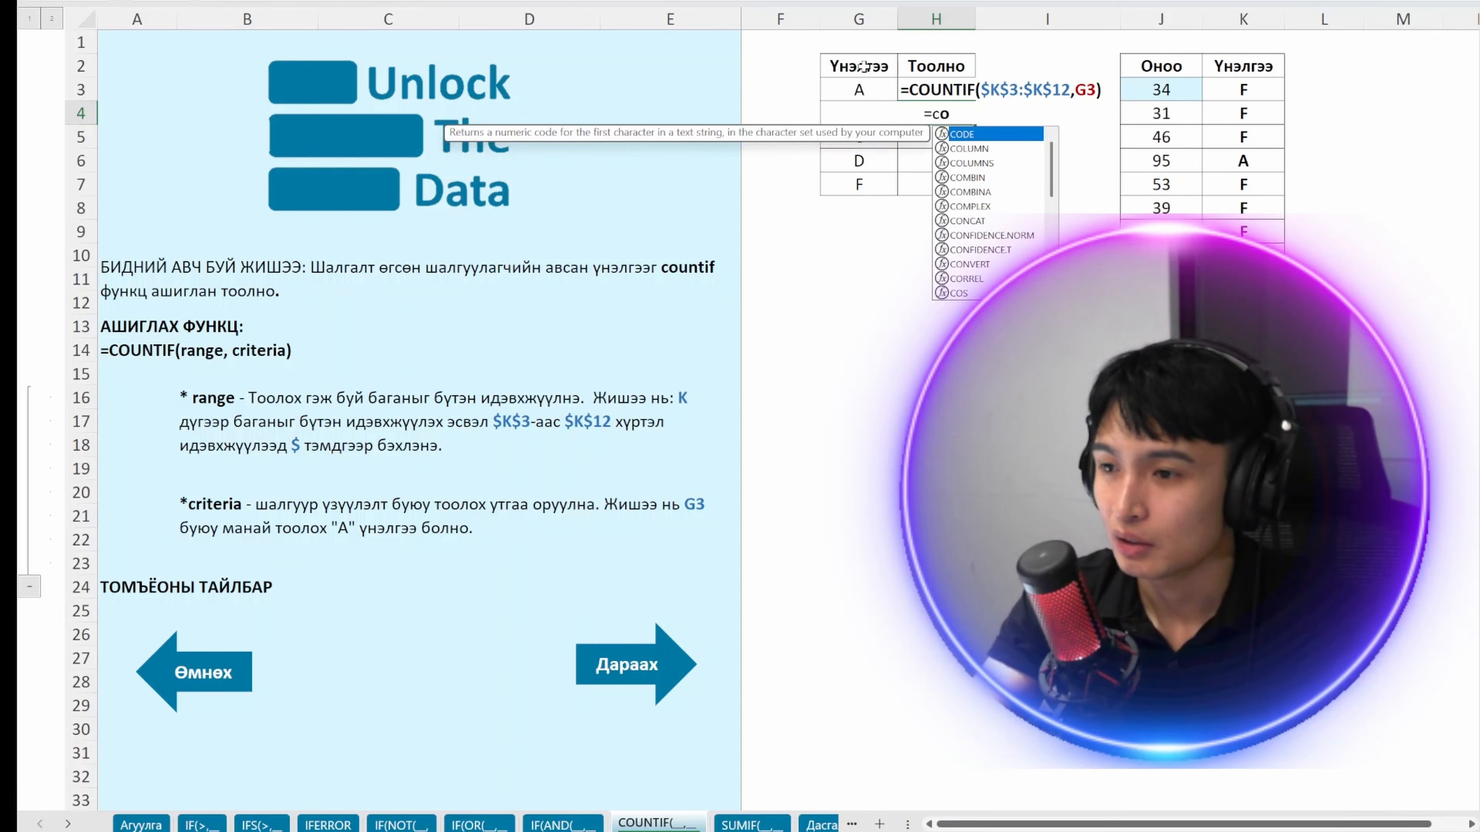
text(untif)
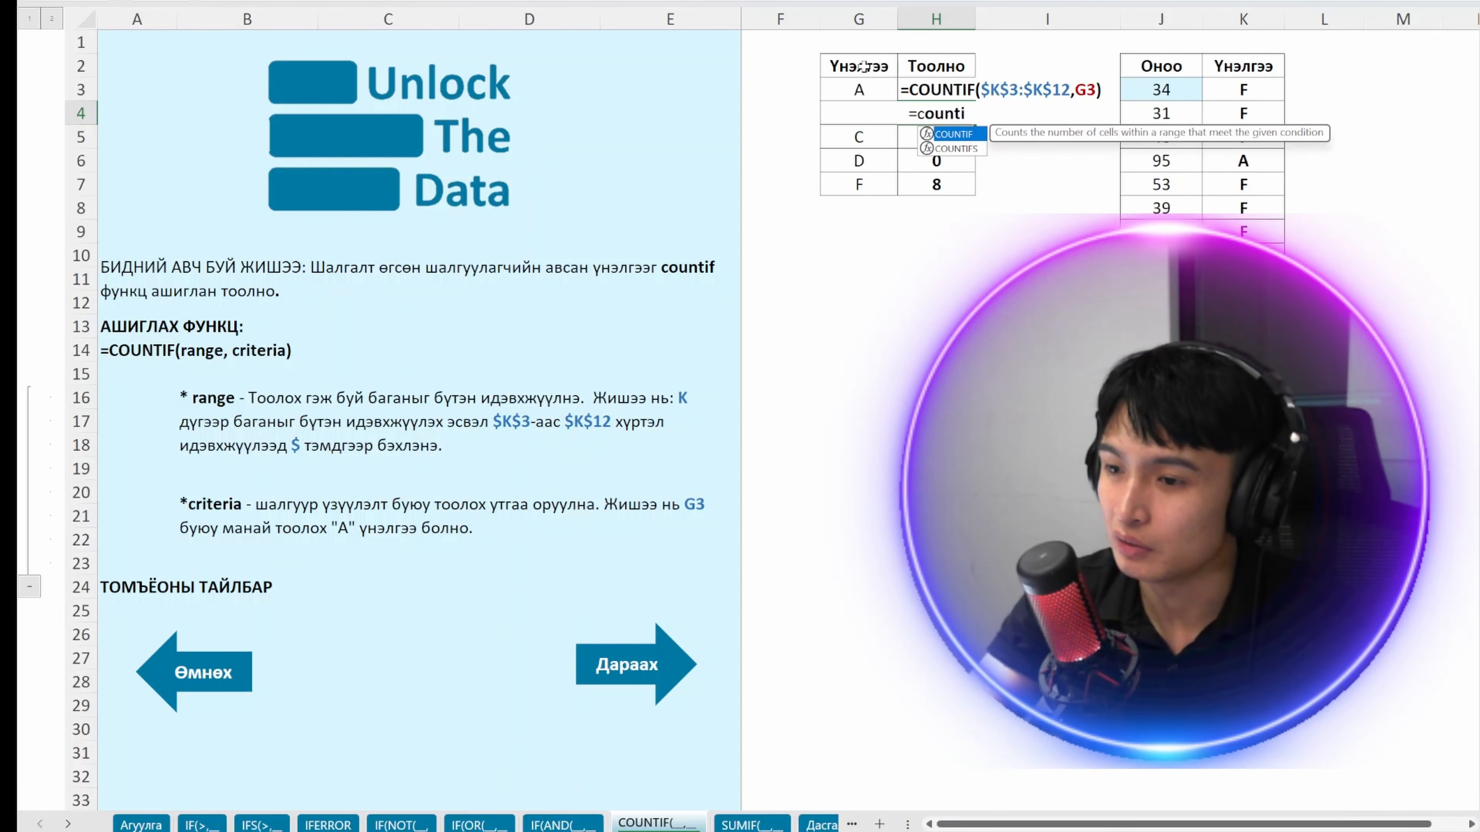
key(Tab)
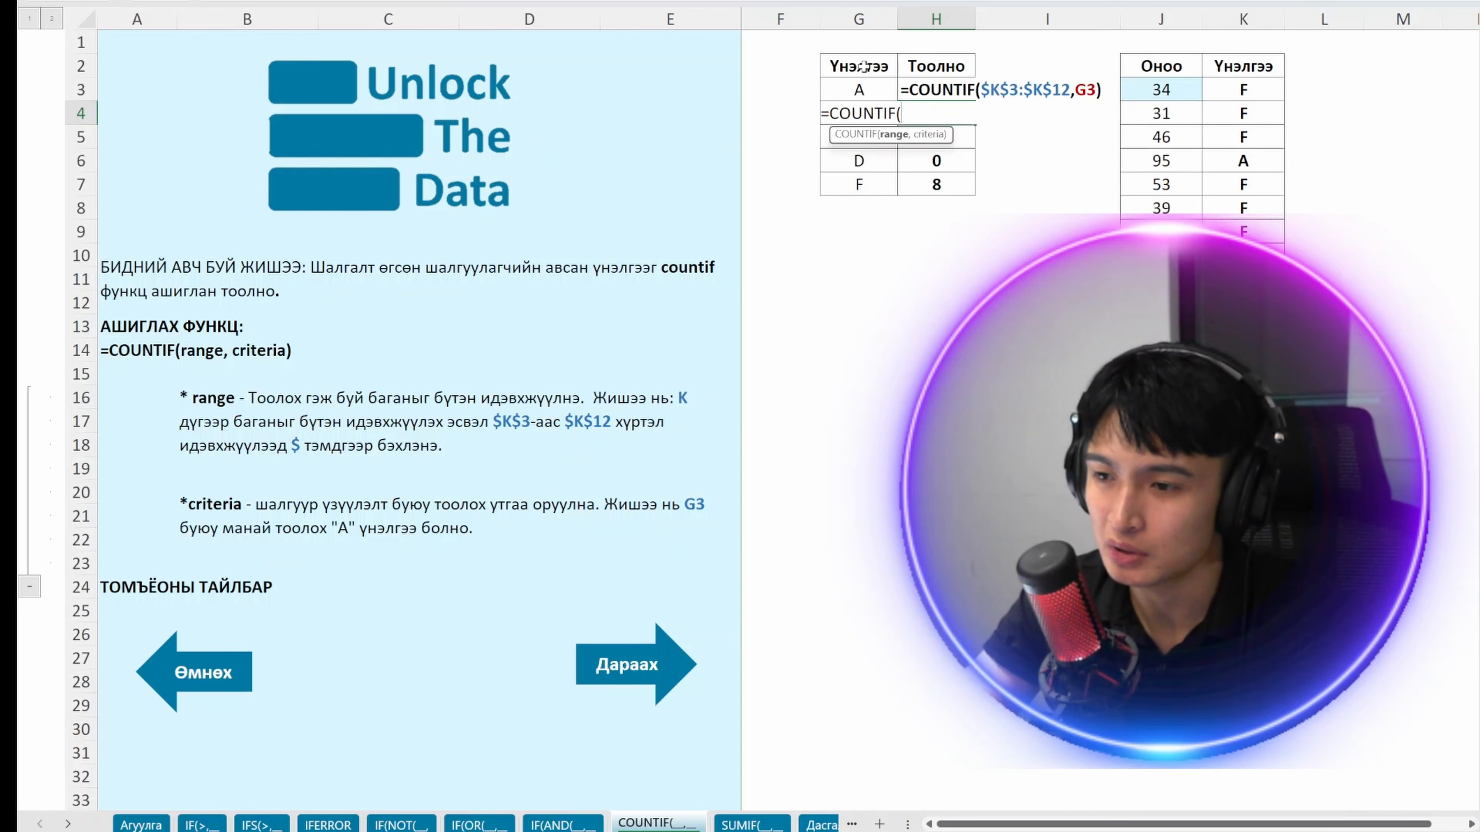
text(K:K)
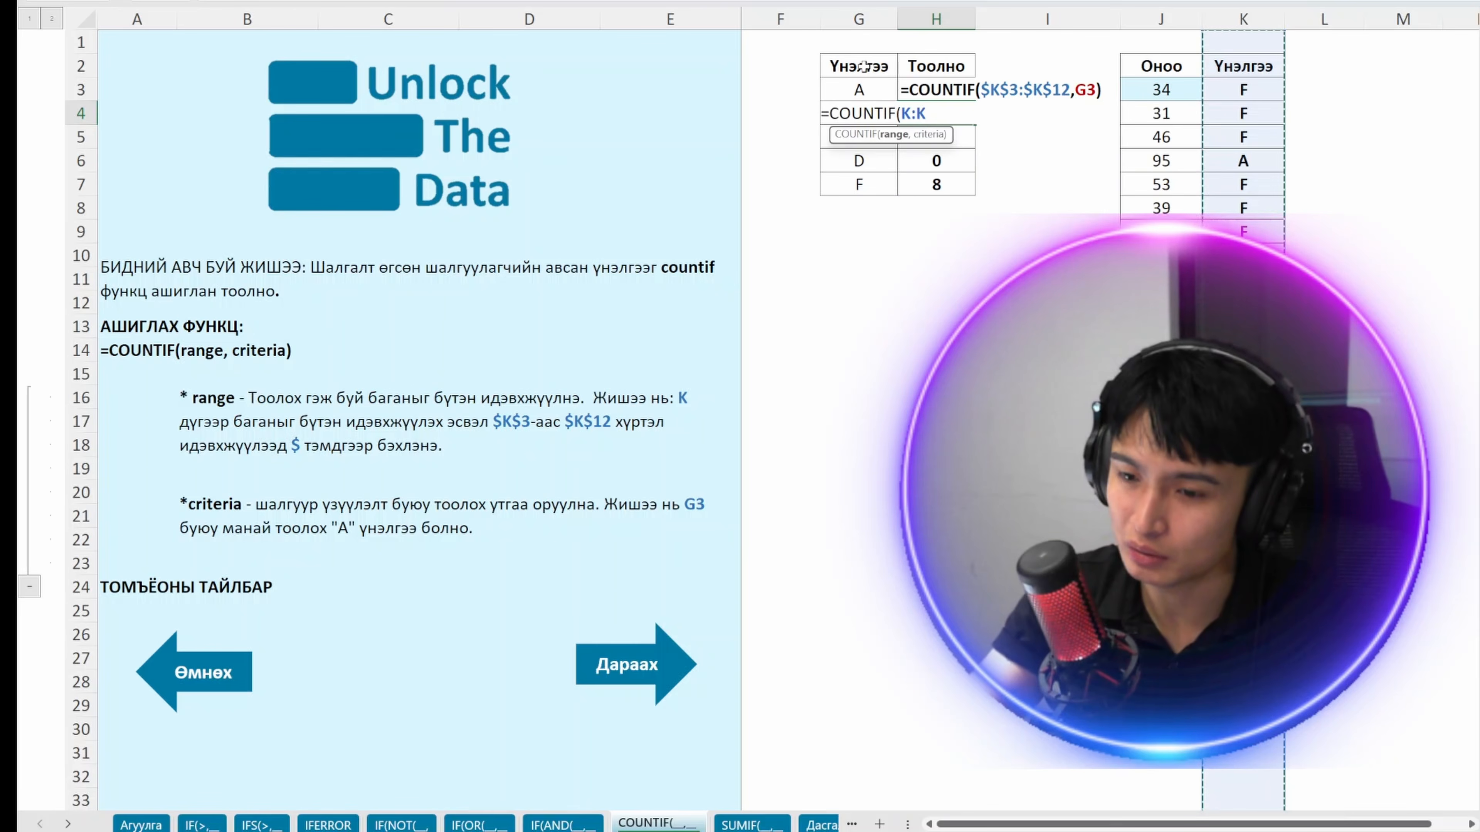
text(,)
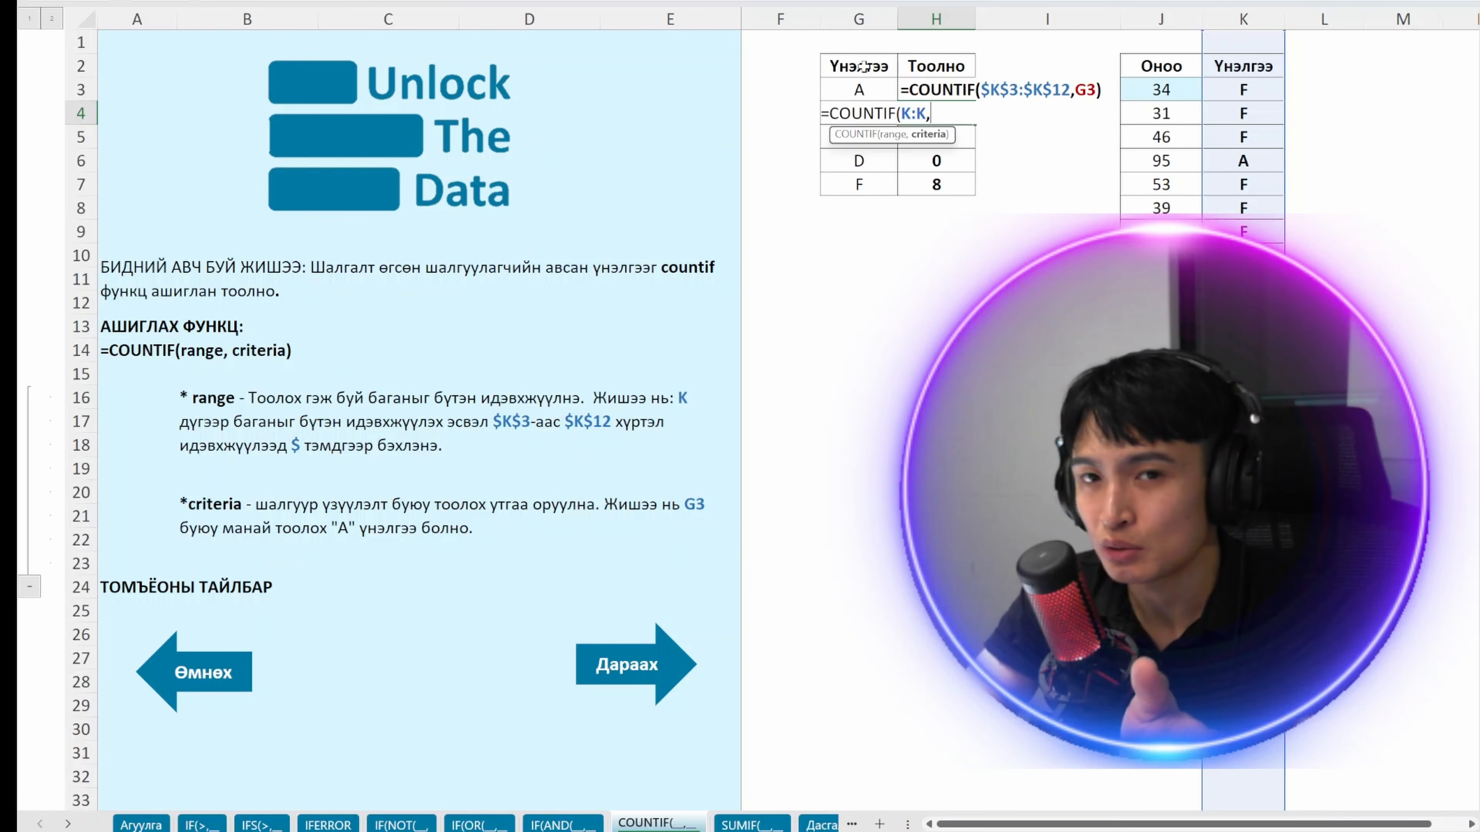
text(G4)
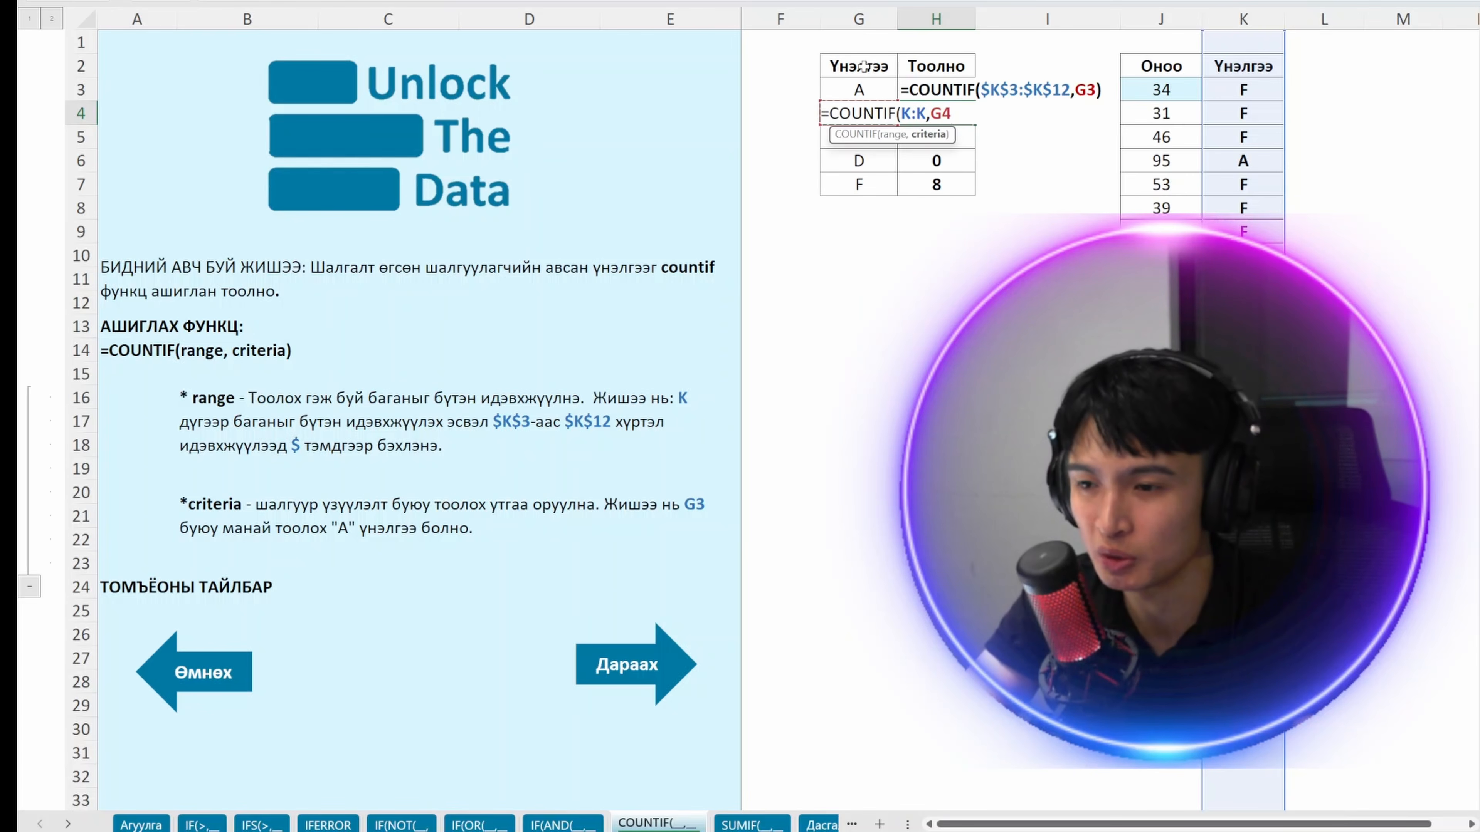
key(Return)
key(Up)
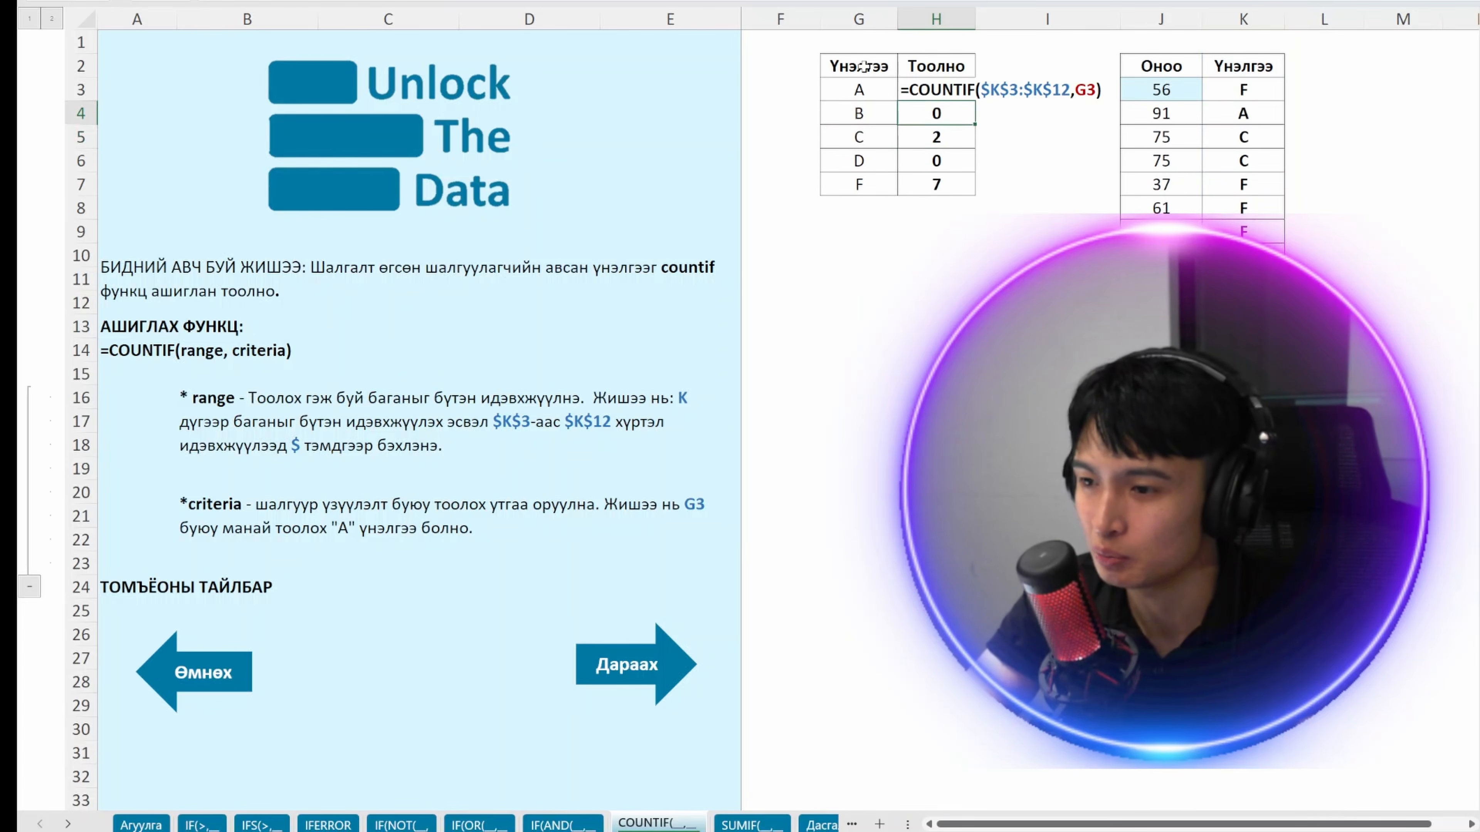
key(F2)
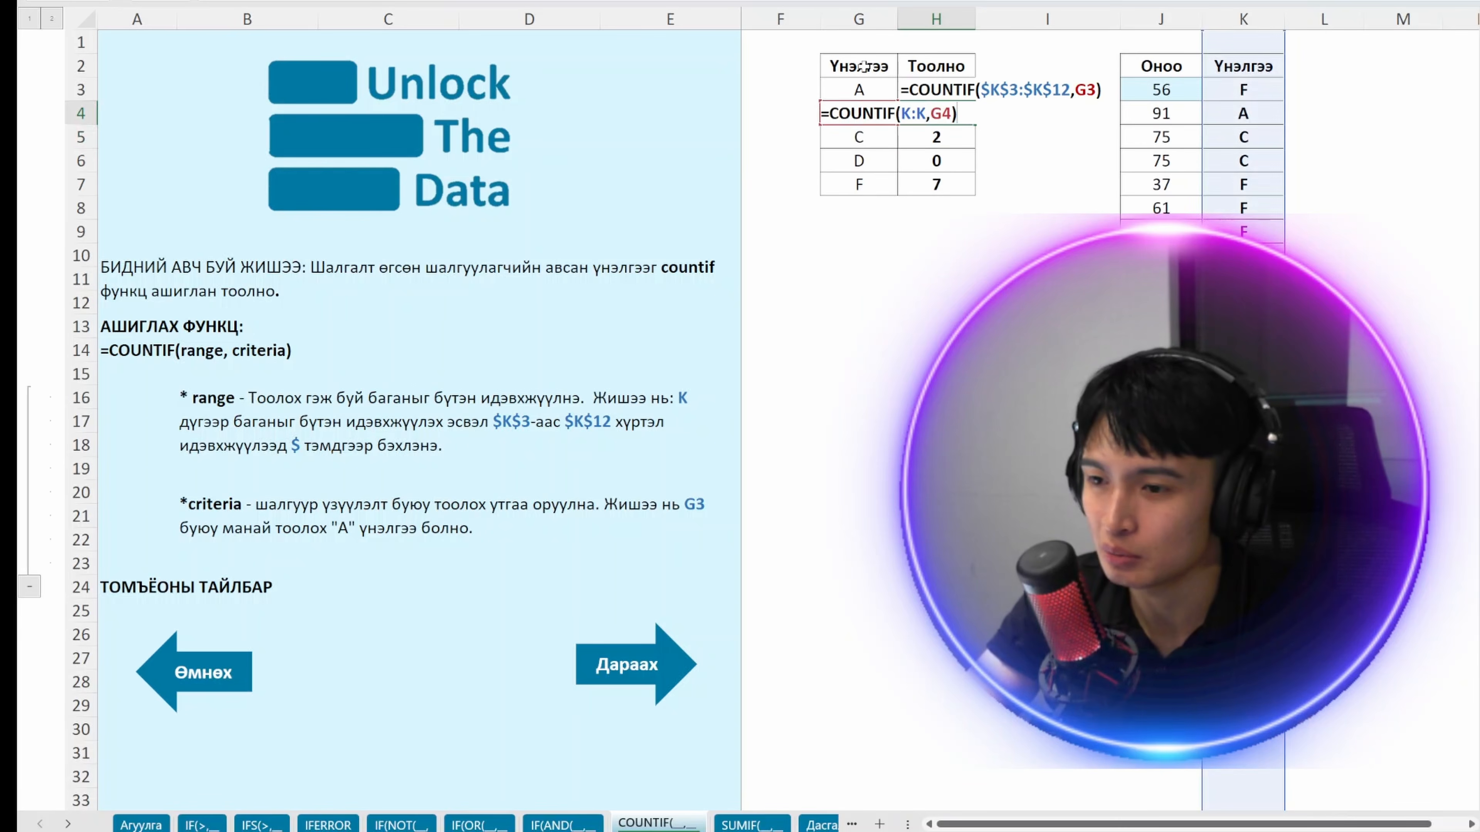
key(Tab)
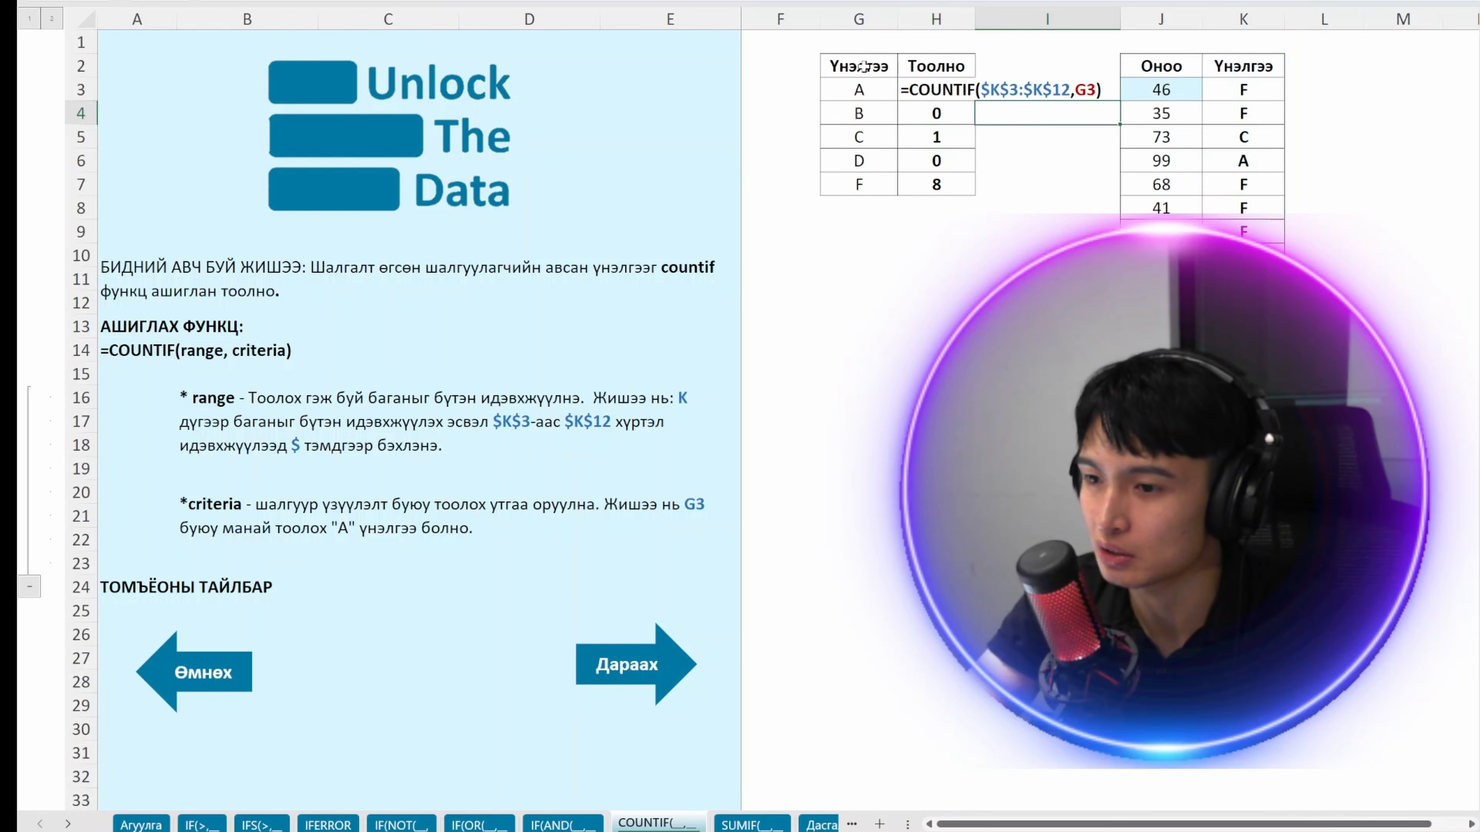
key(Down)
key(Down)
key(Down)
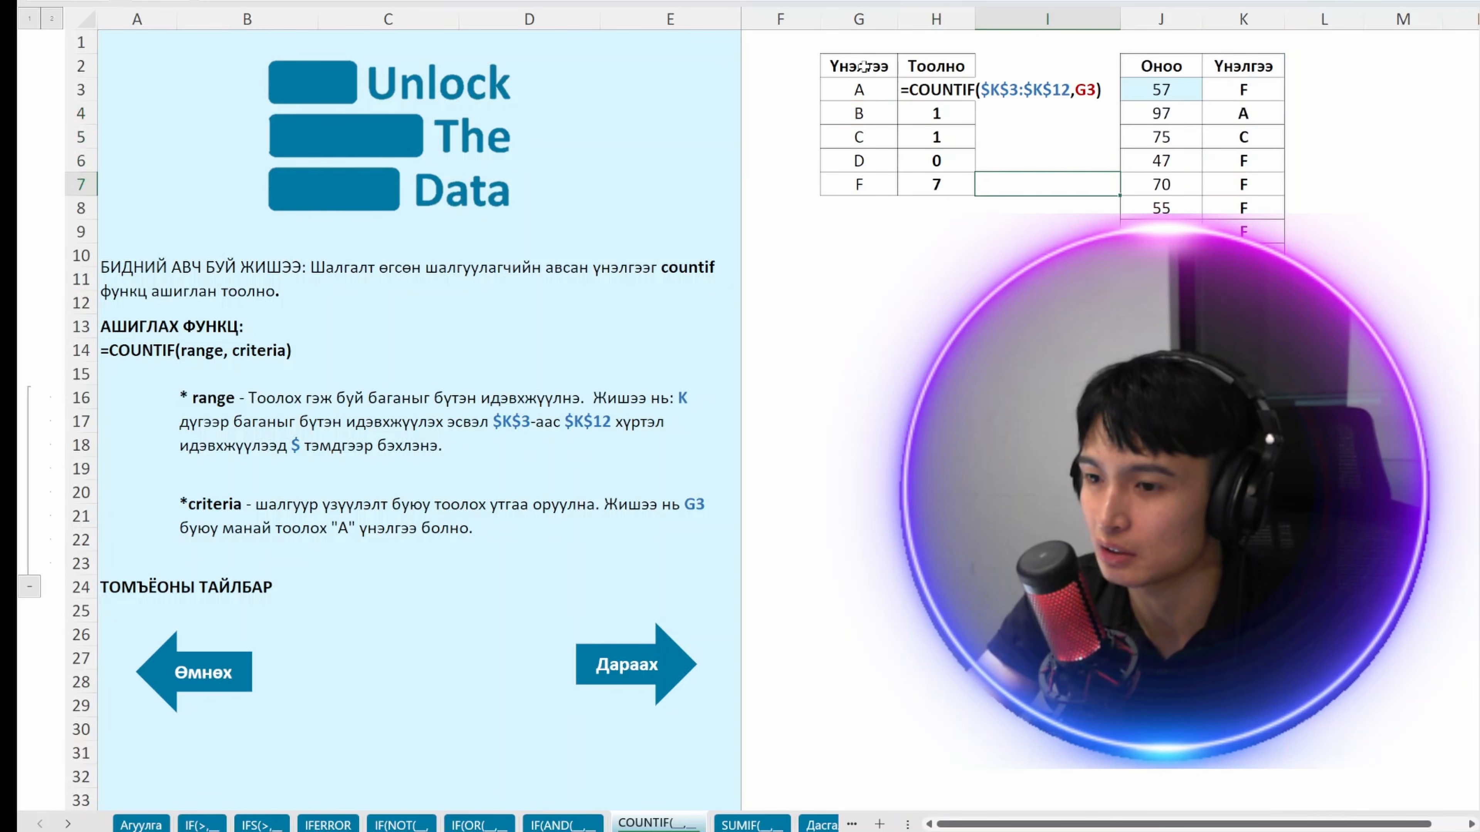
key(Left)
key(Up)
key(Up)
key(Up)
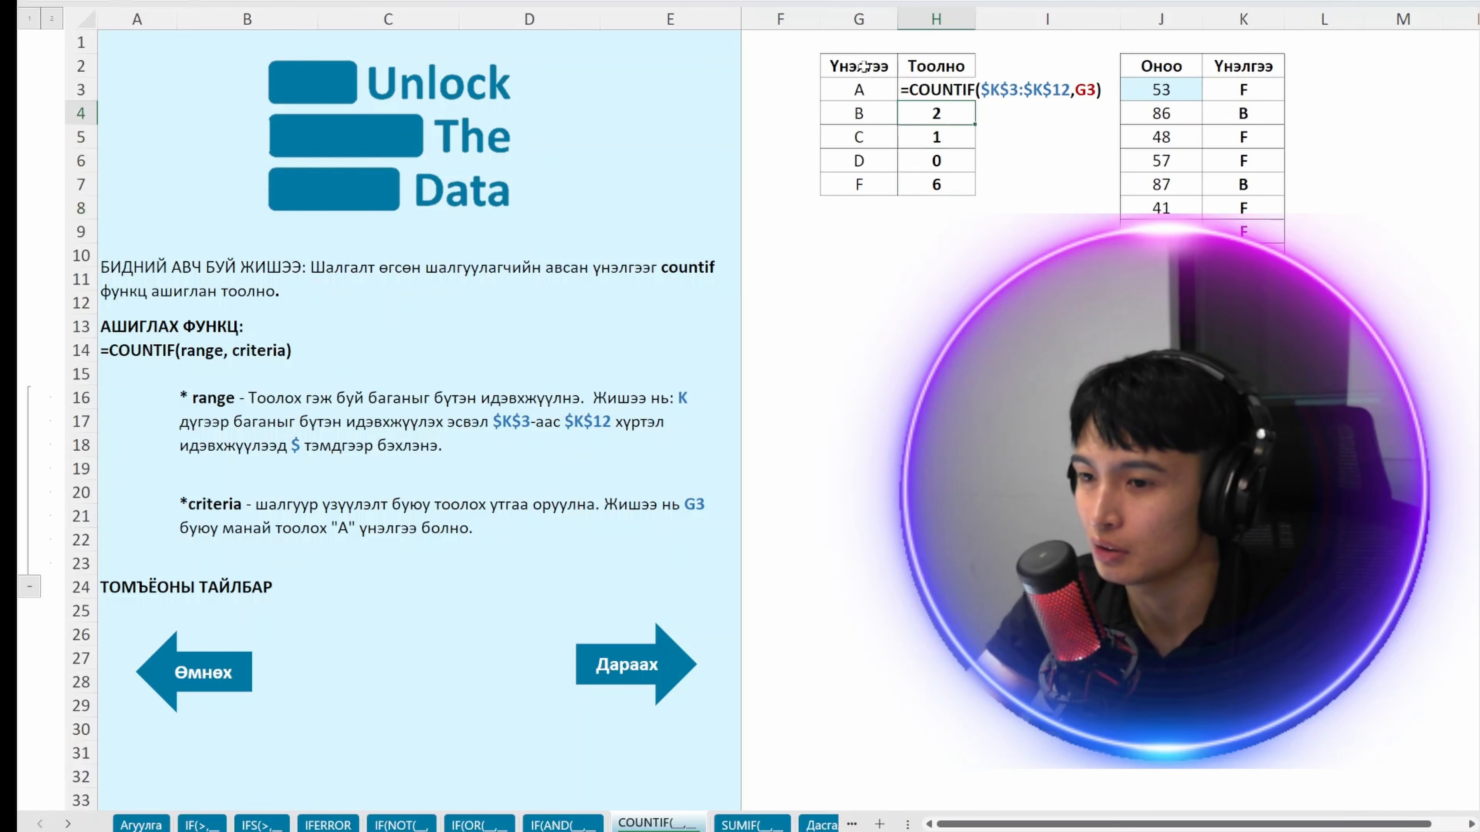
key(Down)
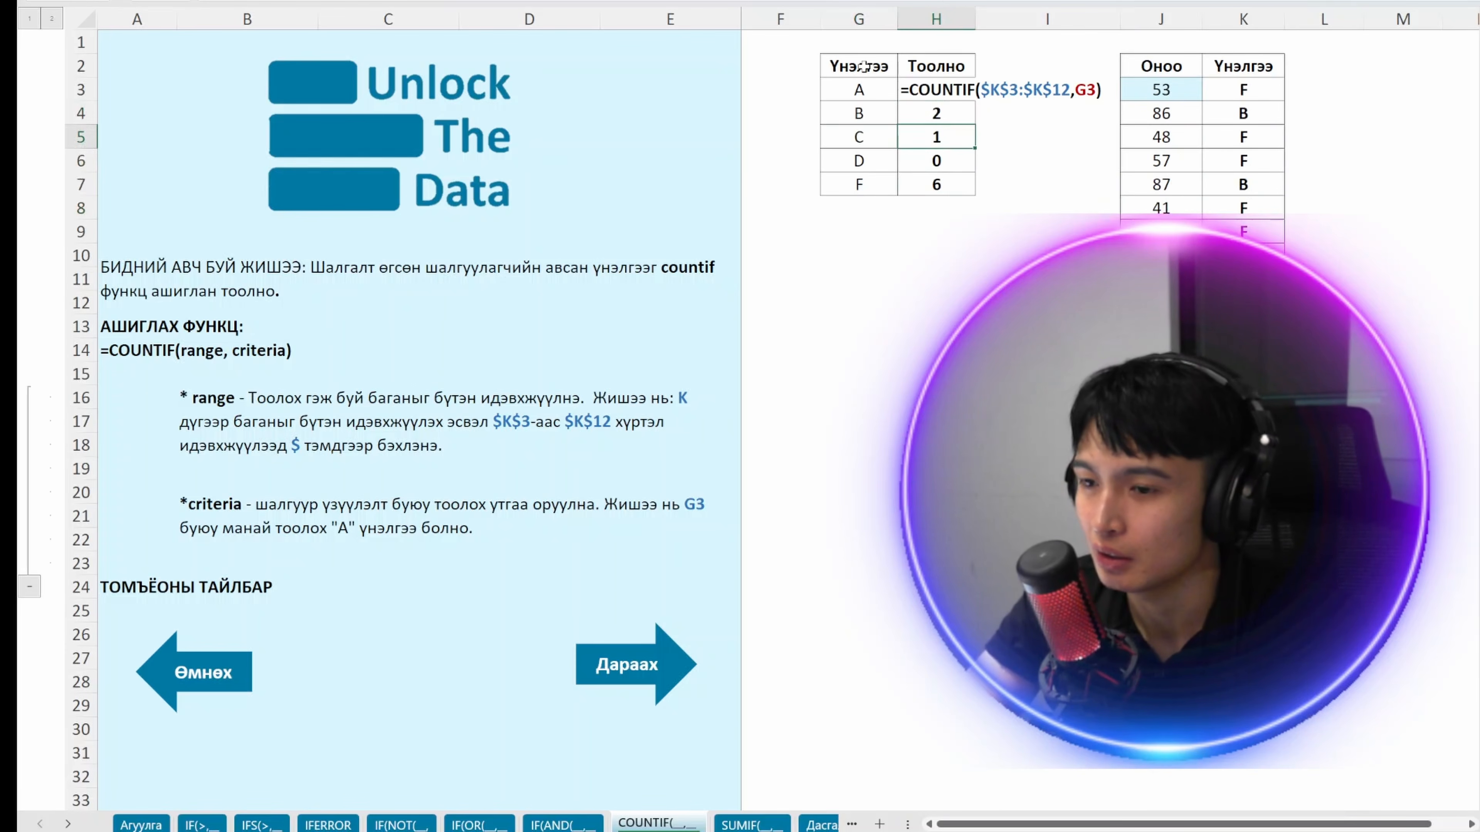
key(F2)
key(Escape)
Step: Copy the COUNTIF formula from H4 down through the rest of the Тоолно column to H7
key(Up)
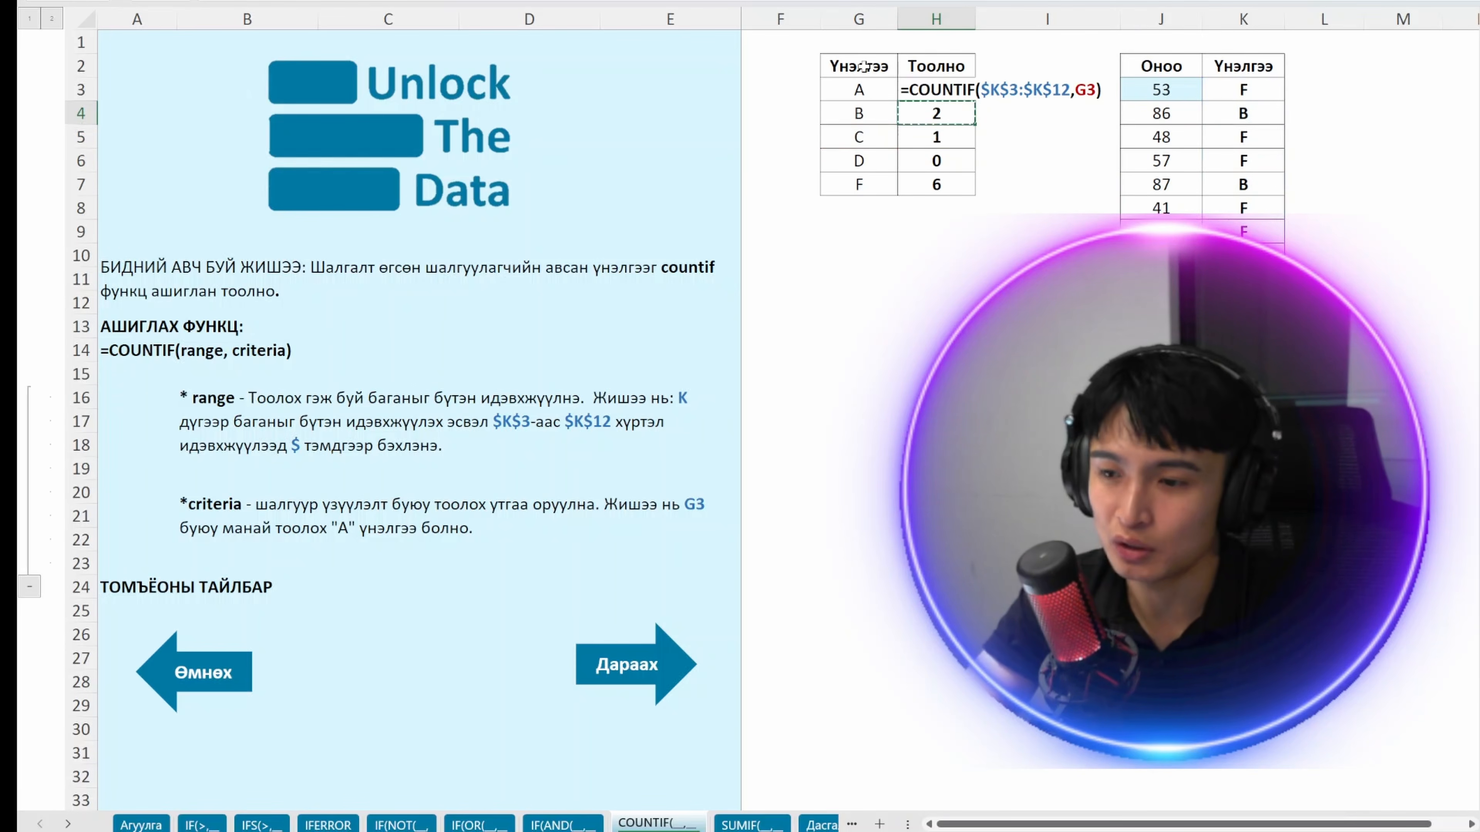
key(ctrl+shift+Down)
key(ctrl+d)
key(Down)
key(Up)
key(Right)
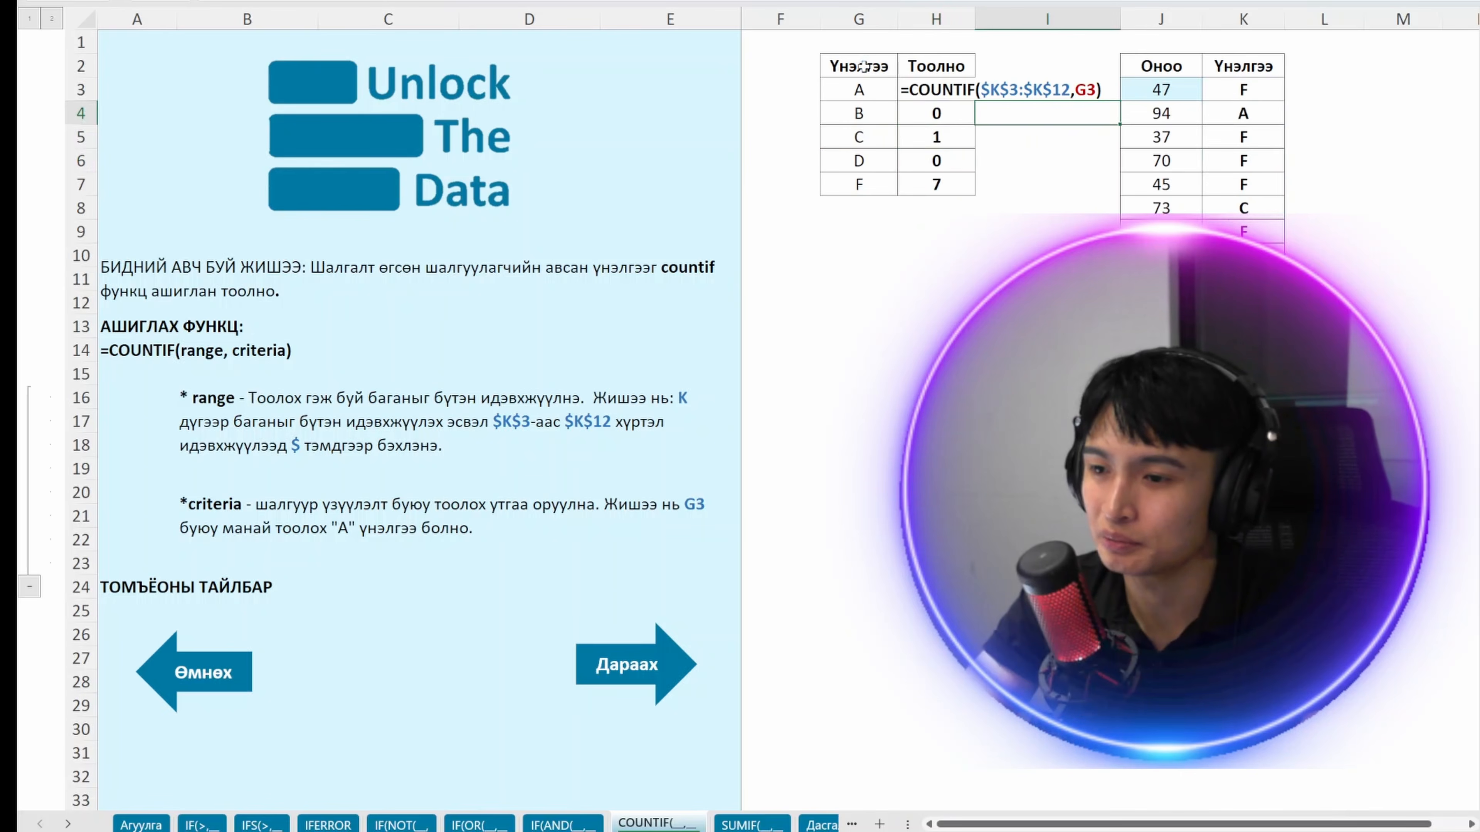
key(Return)
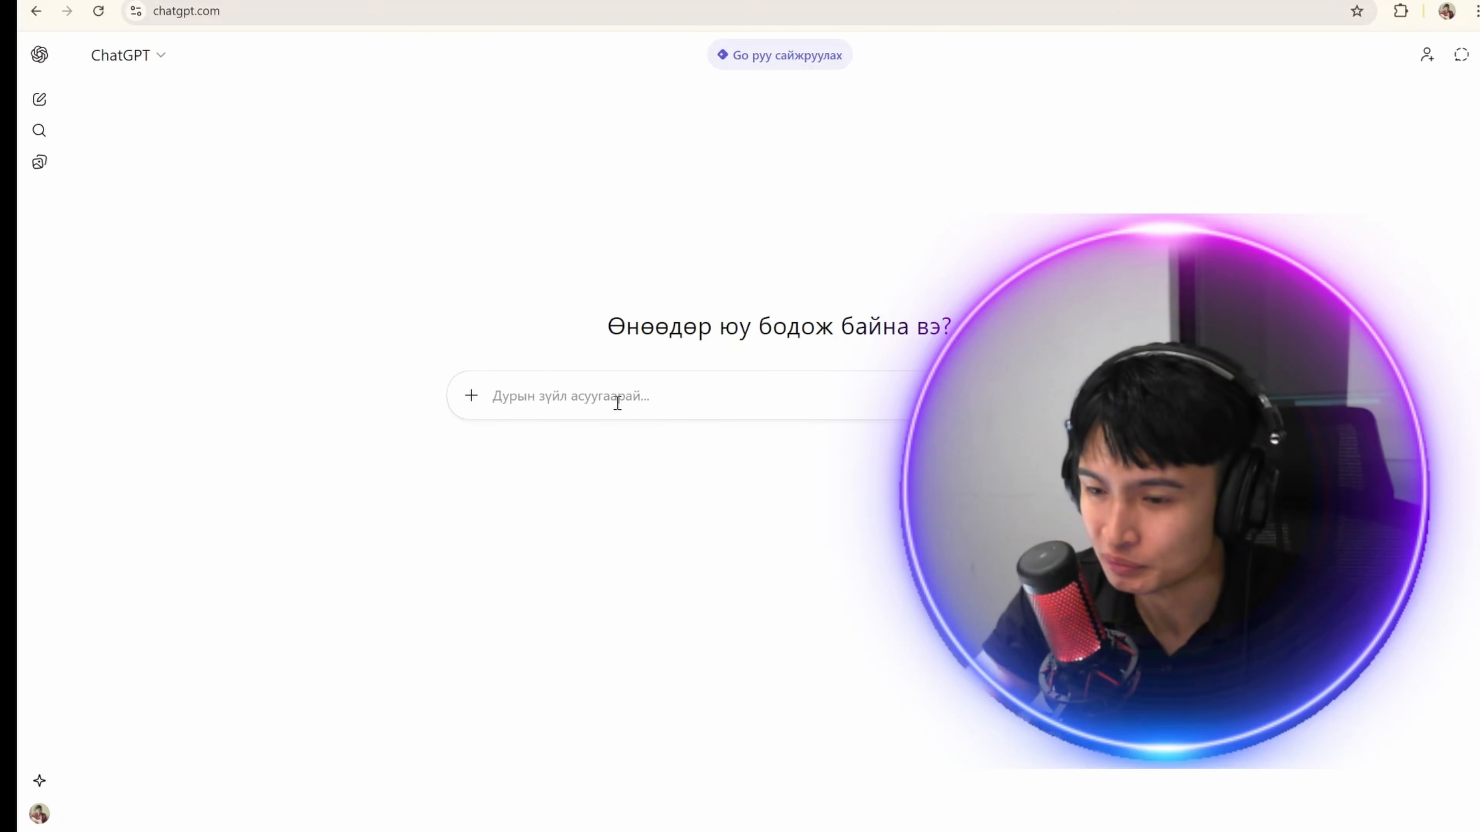
Step: Switch to ChatGPT, request a 1000-row, 5-column customer data file matching the described columns, and download and open hariltsagch_1000.xlsx in Excel
text(10)
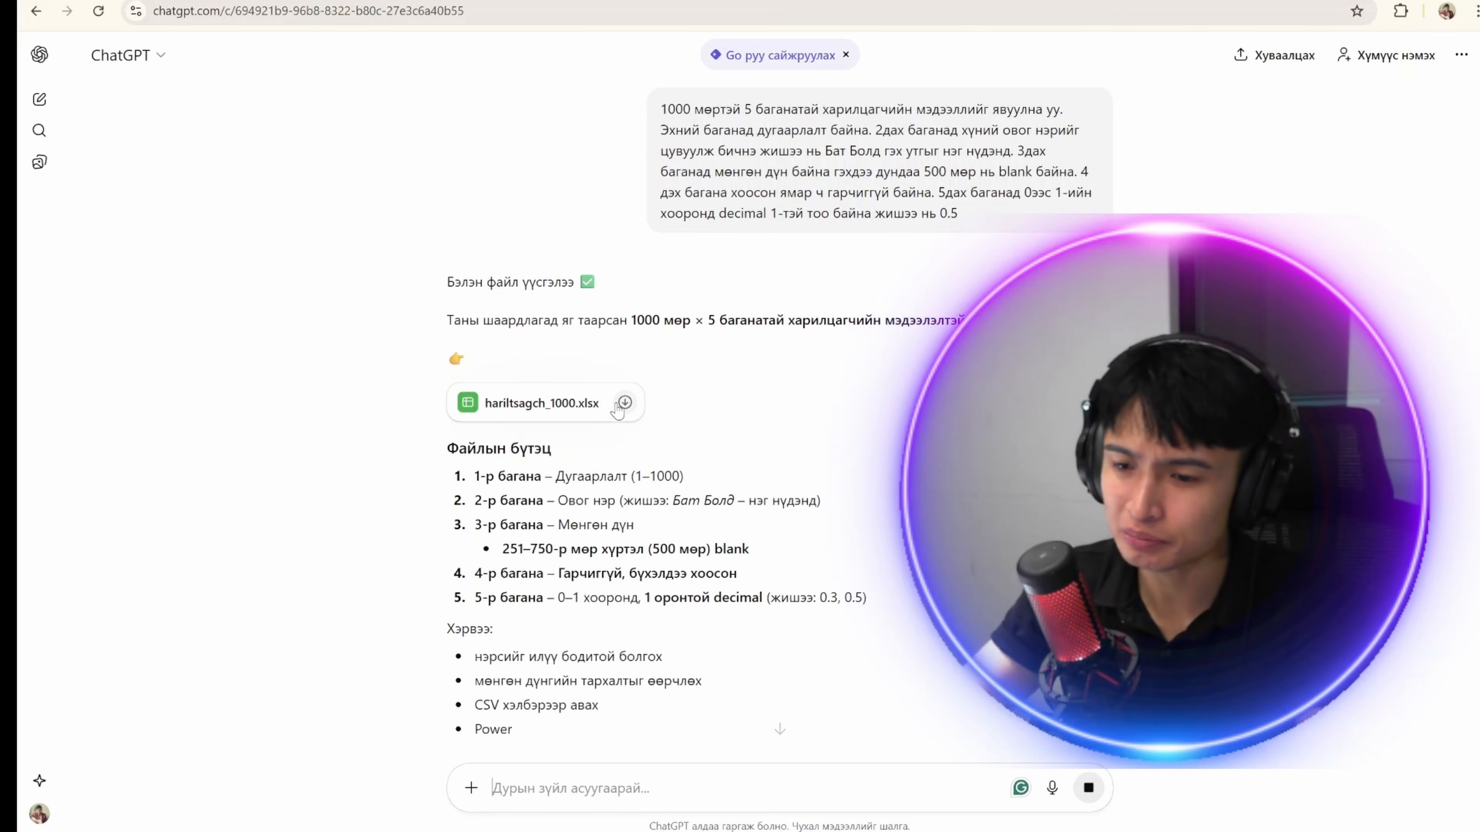
click(624, 402)
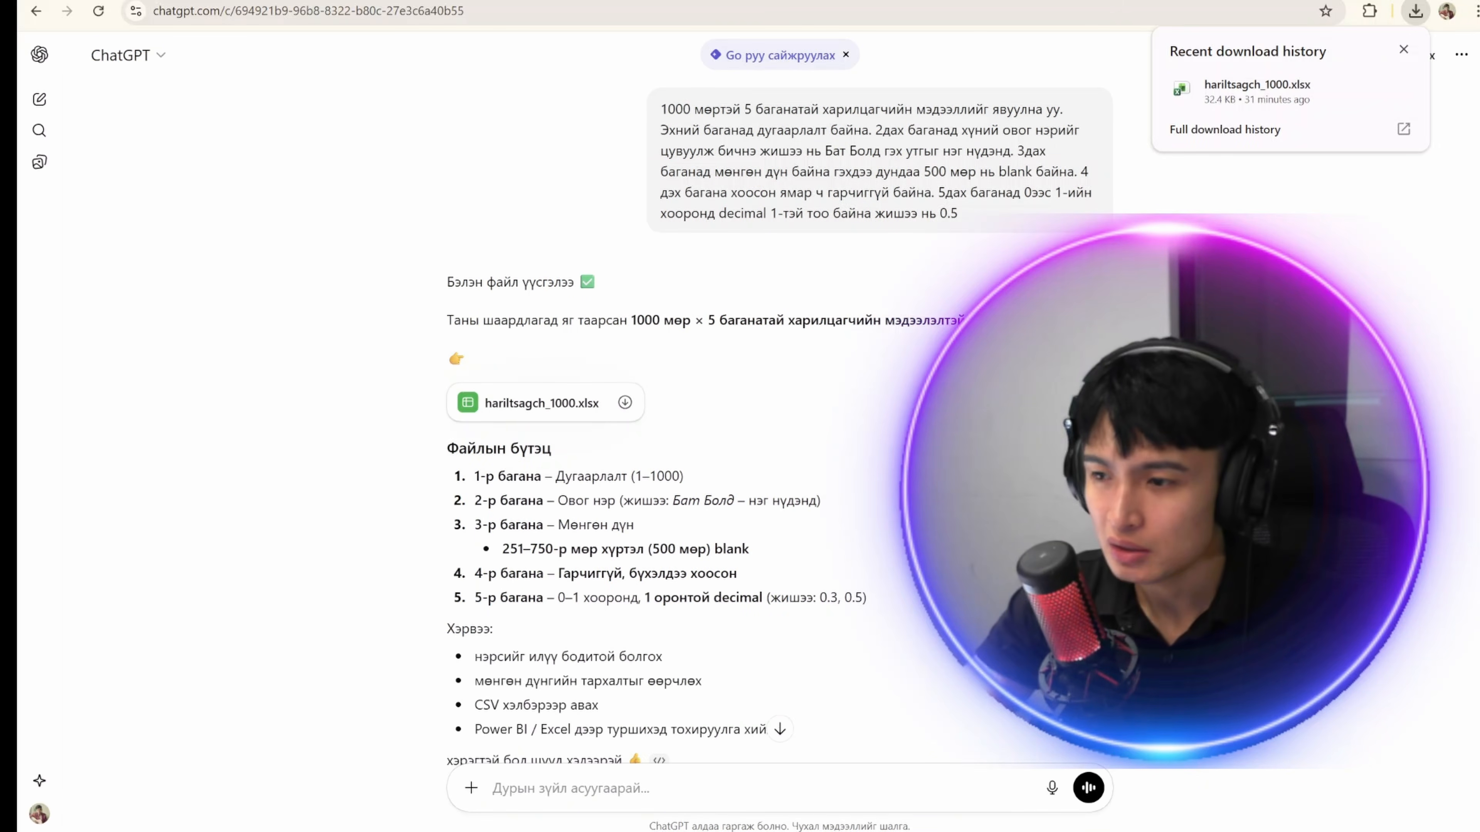
click(1257, 96)
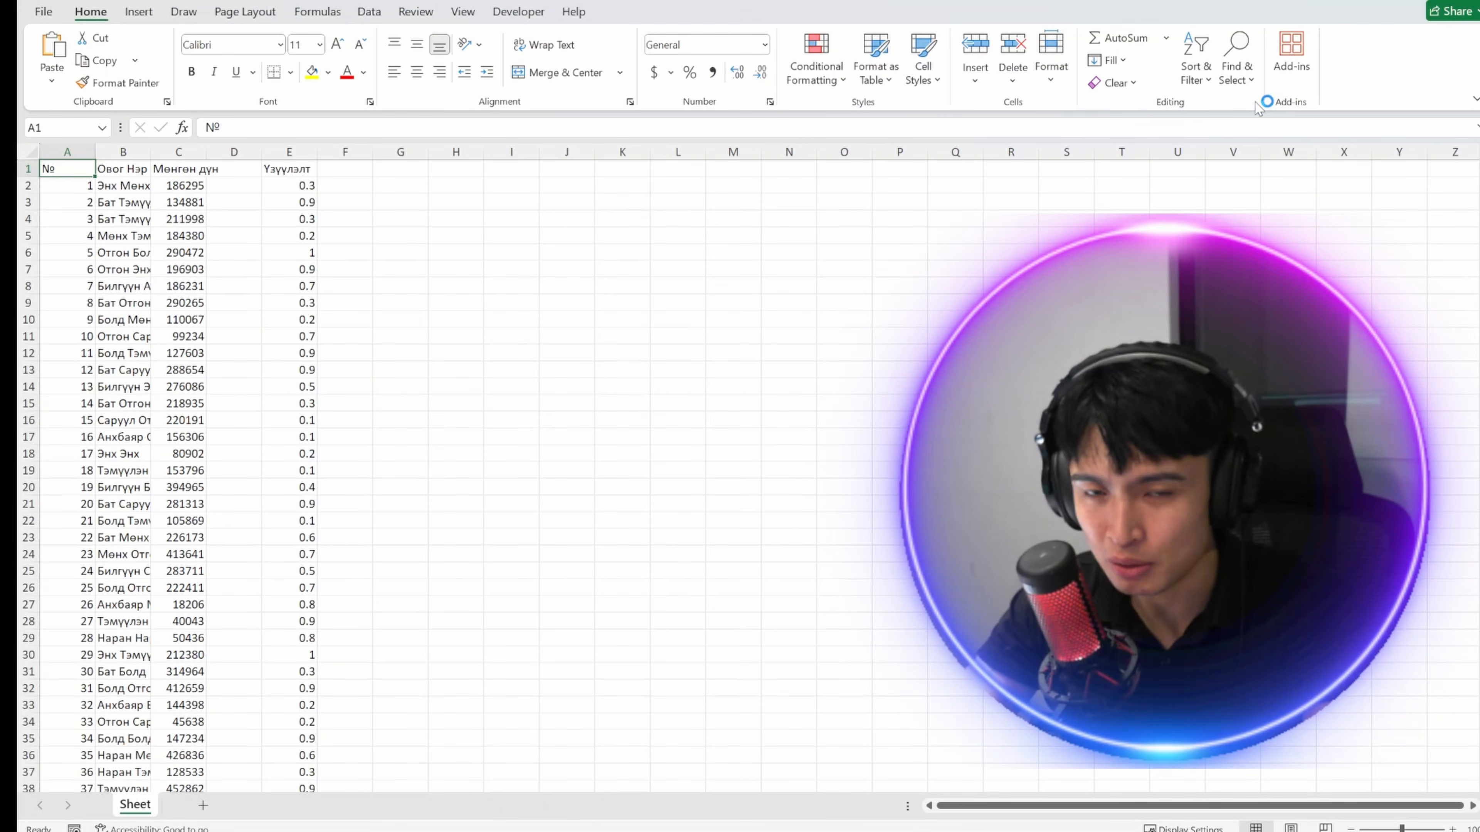
Step: Delete the entire empty column D between Мөнгөн дүн and Үзүүлэлт
key(alt+w)
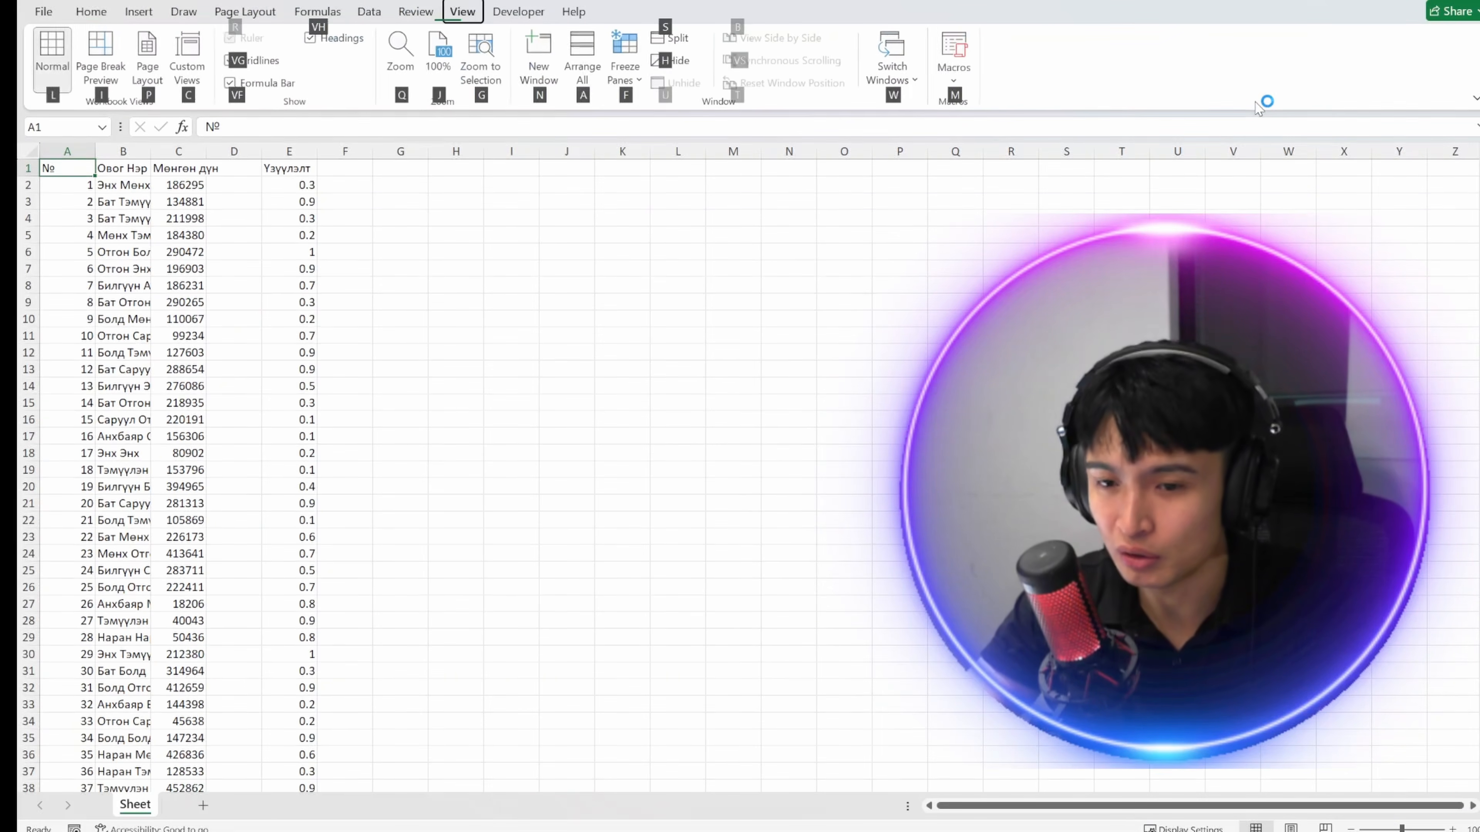
key(q)
key(Up)
key(Return)
key(Right)
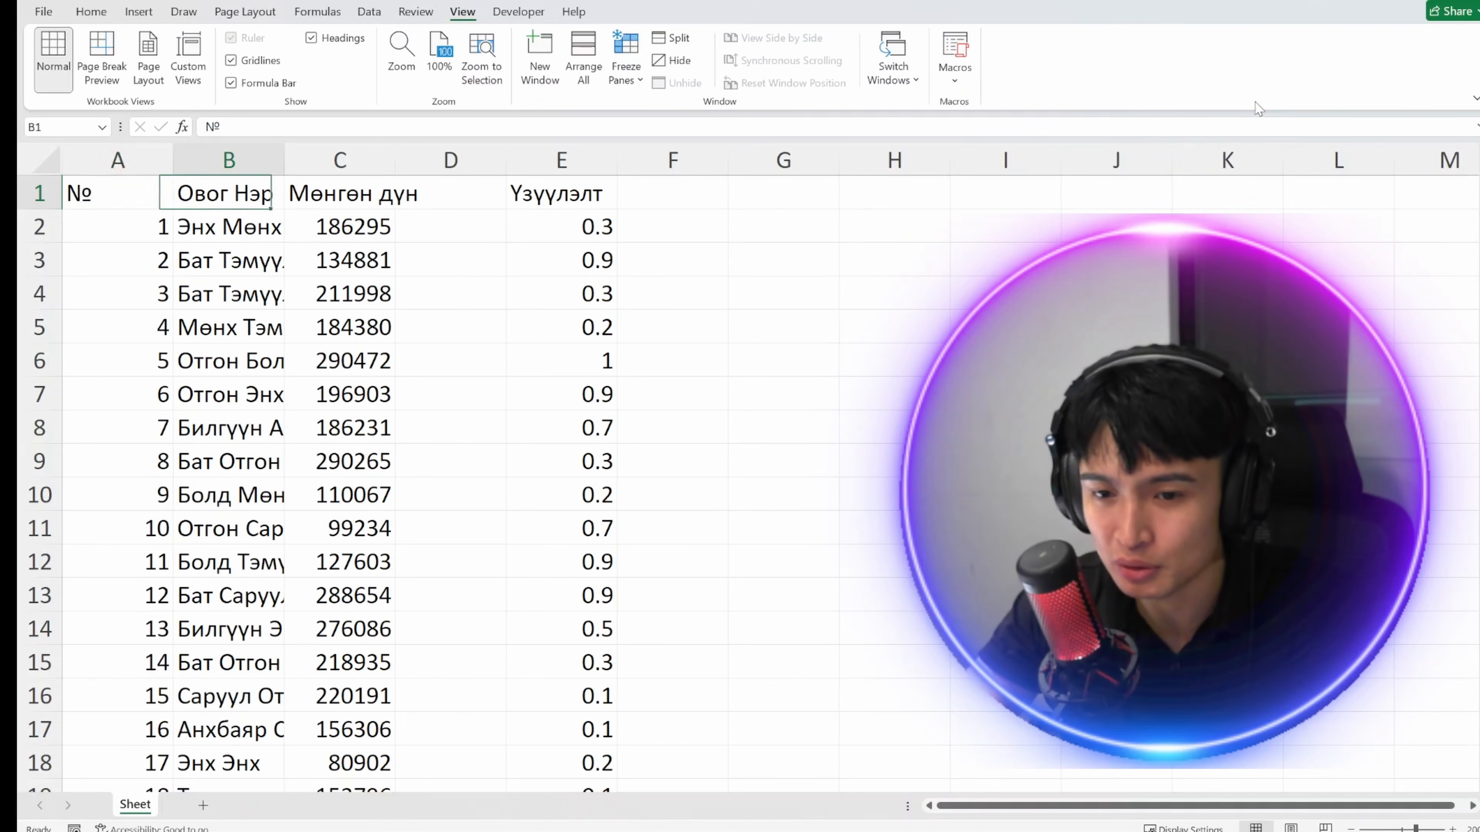
key(Down)
key(Right)
key(Right)
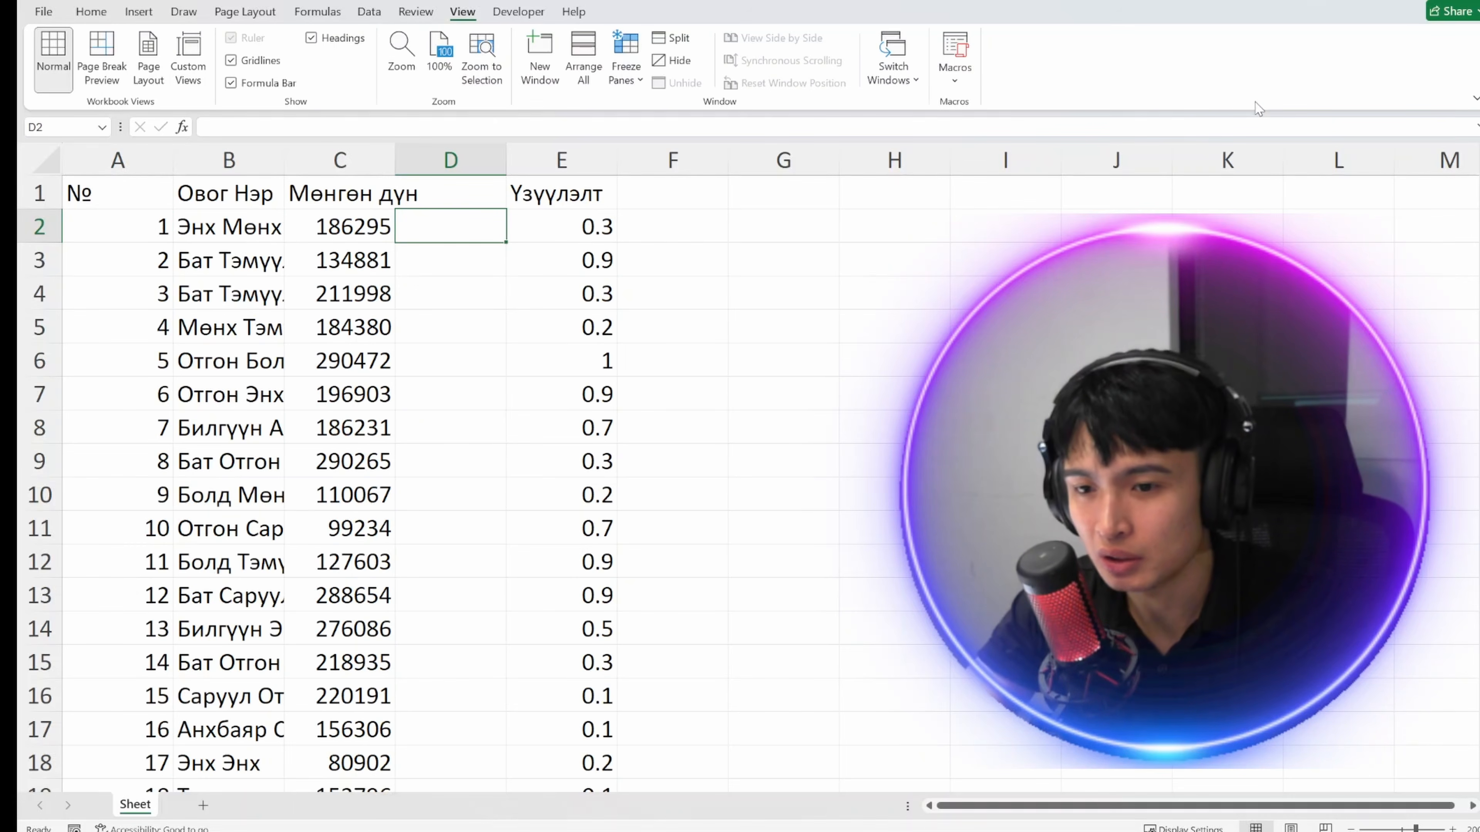
key(Up)
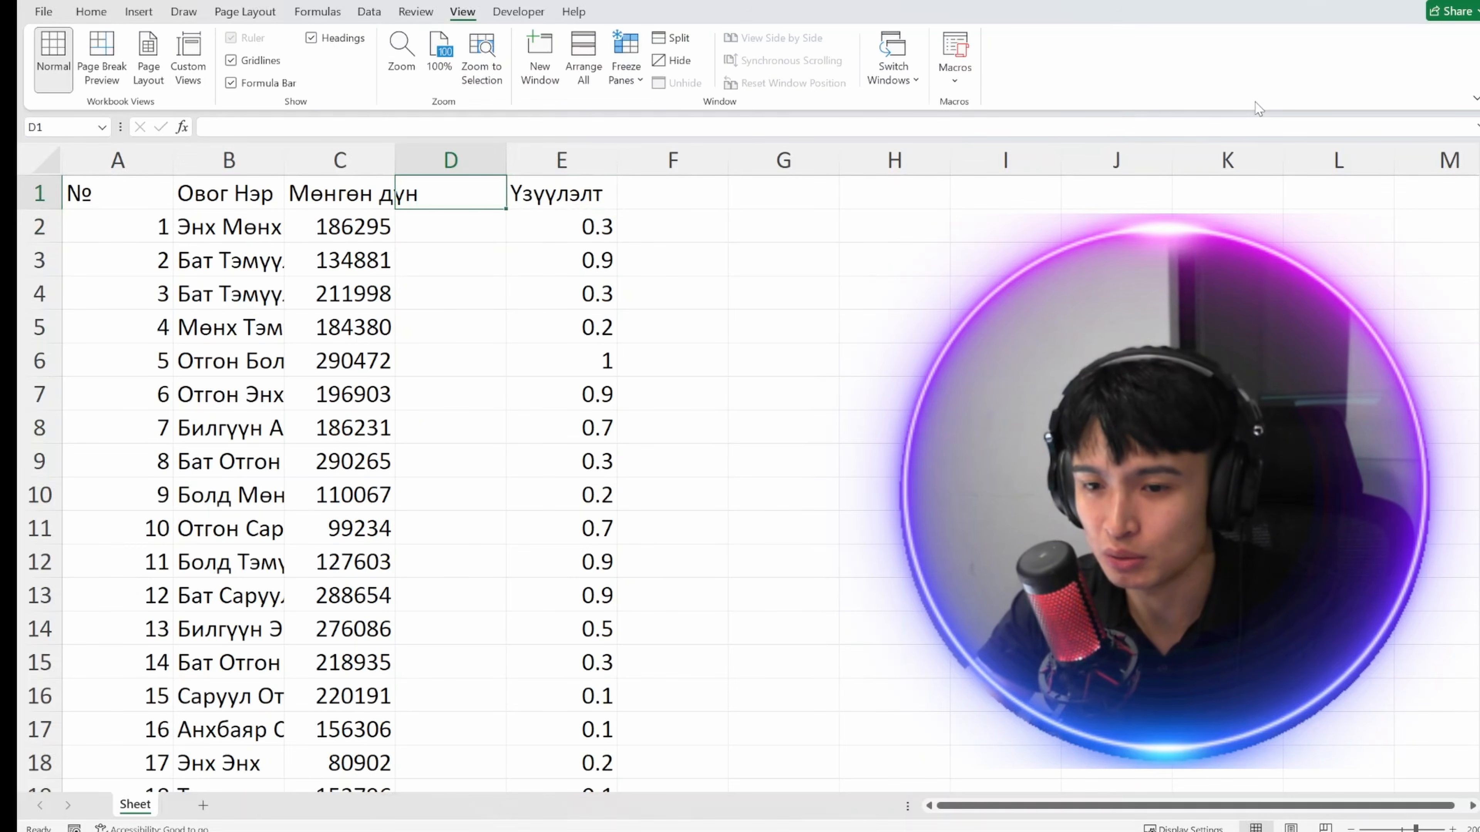
key(ctrl+space)
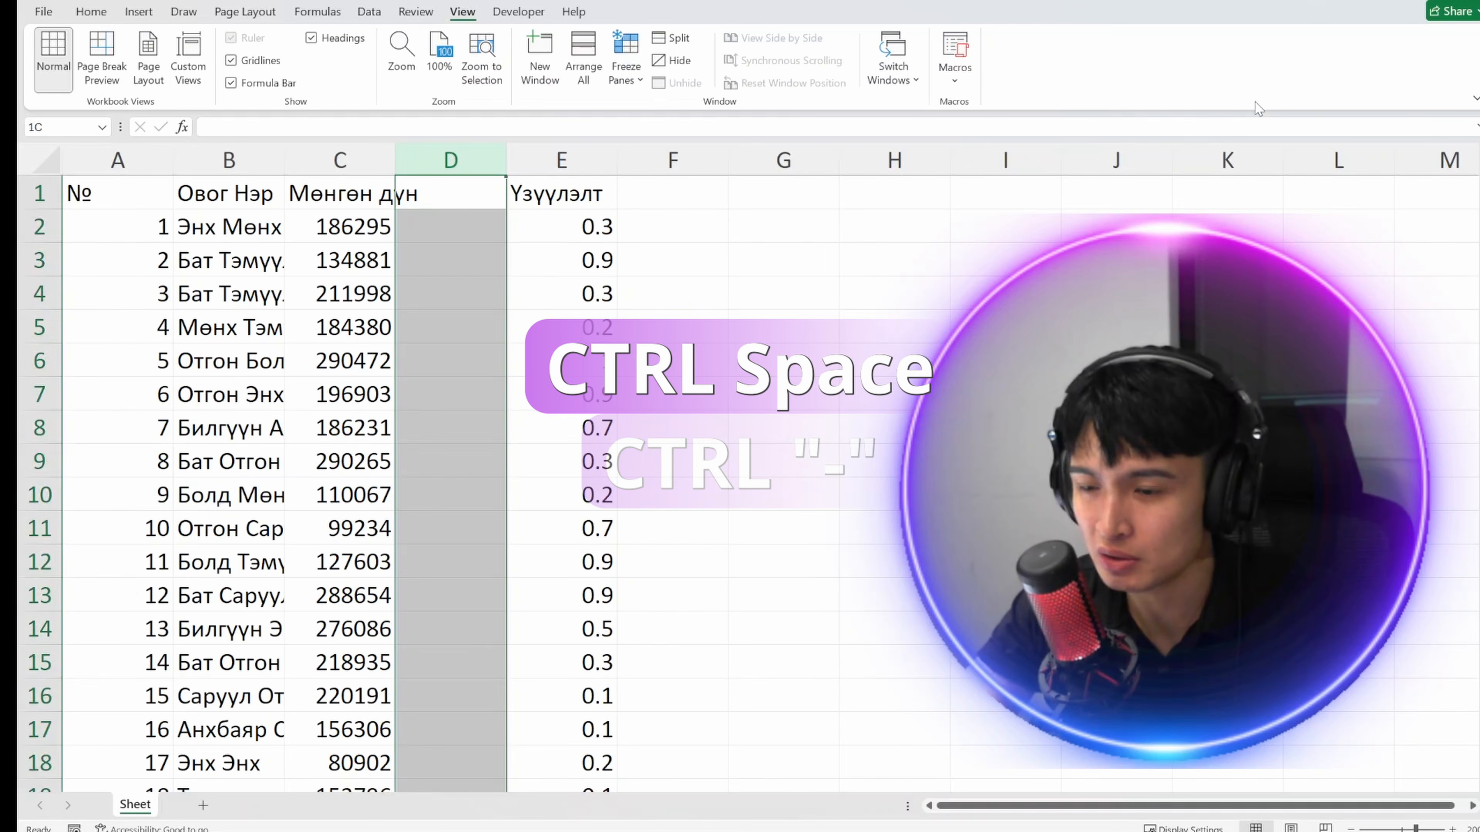
key(ctrl+minus)
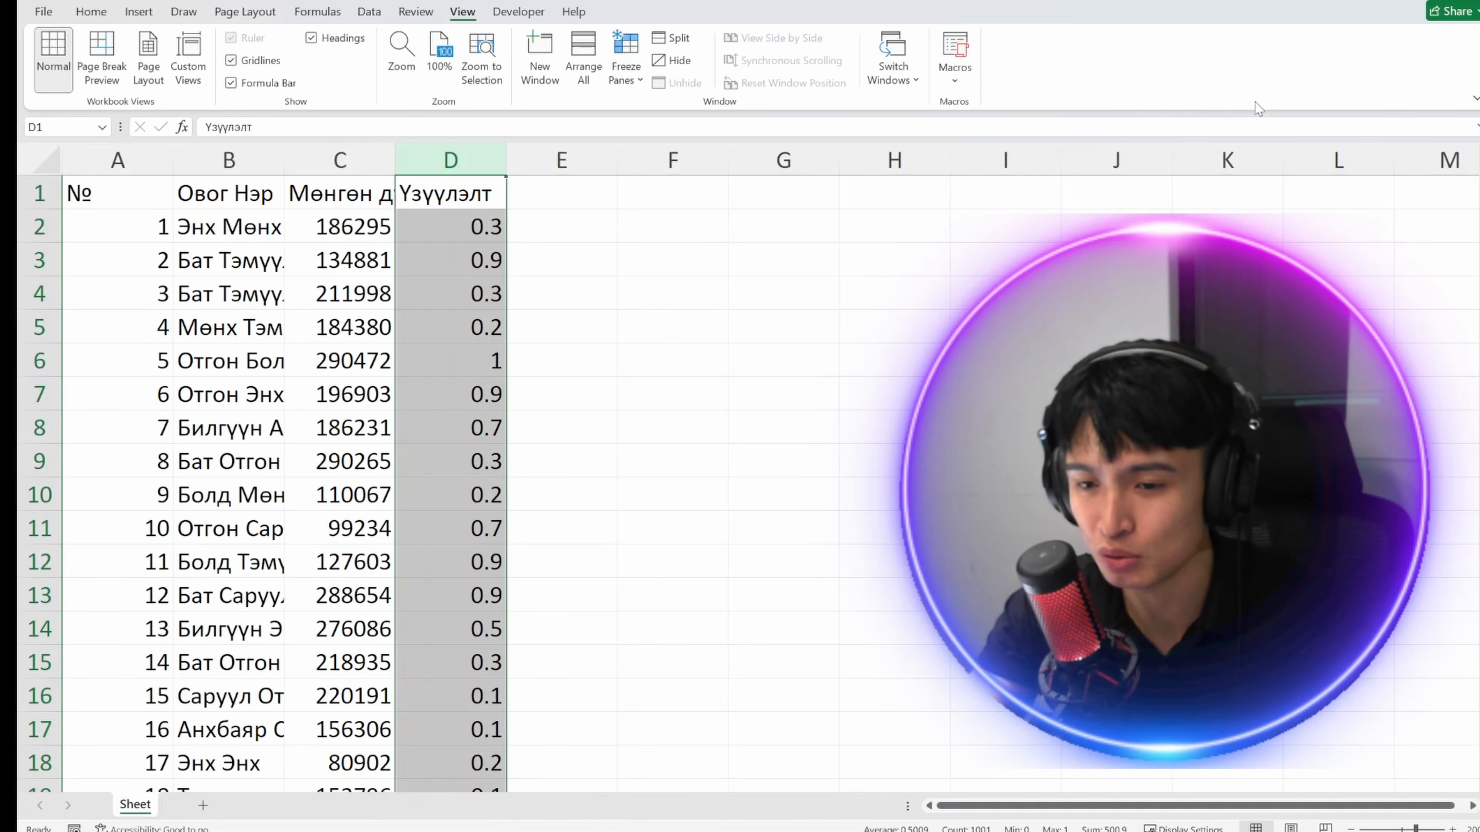
Step: Format the Үзүүлэлт column as percentages
key(alt)
key(h)
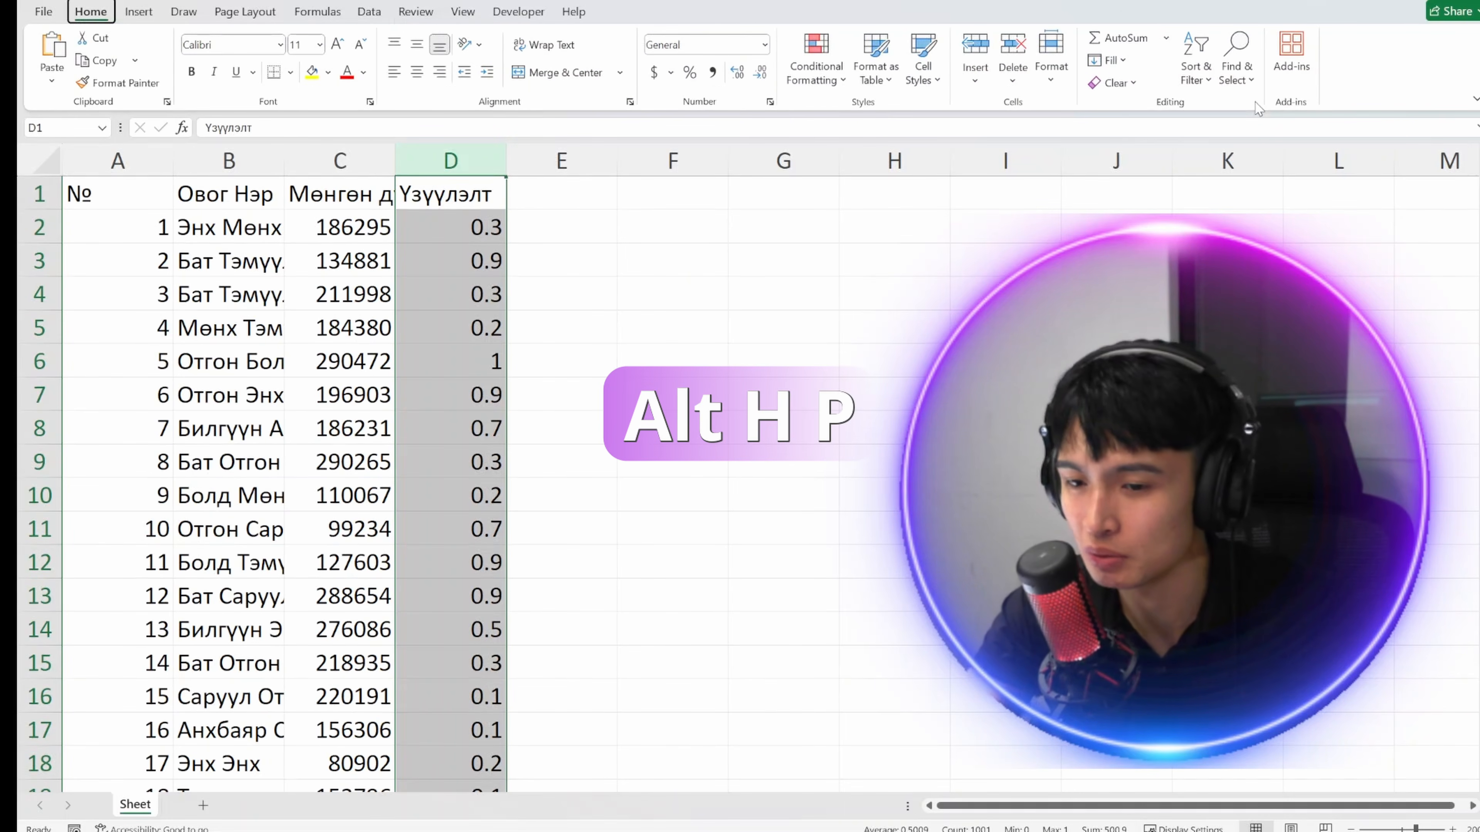
key(p)
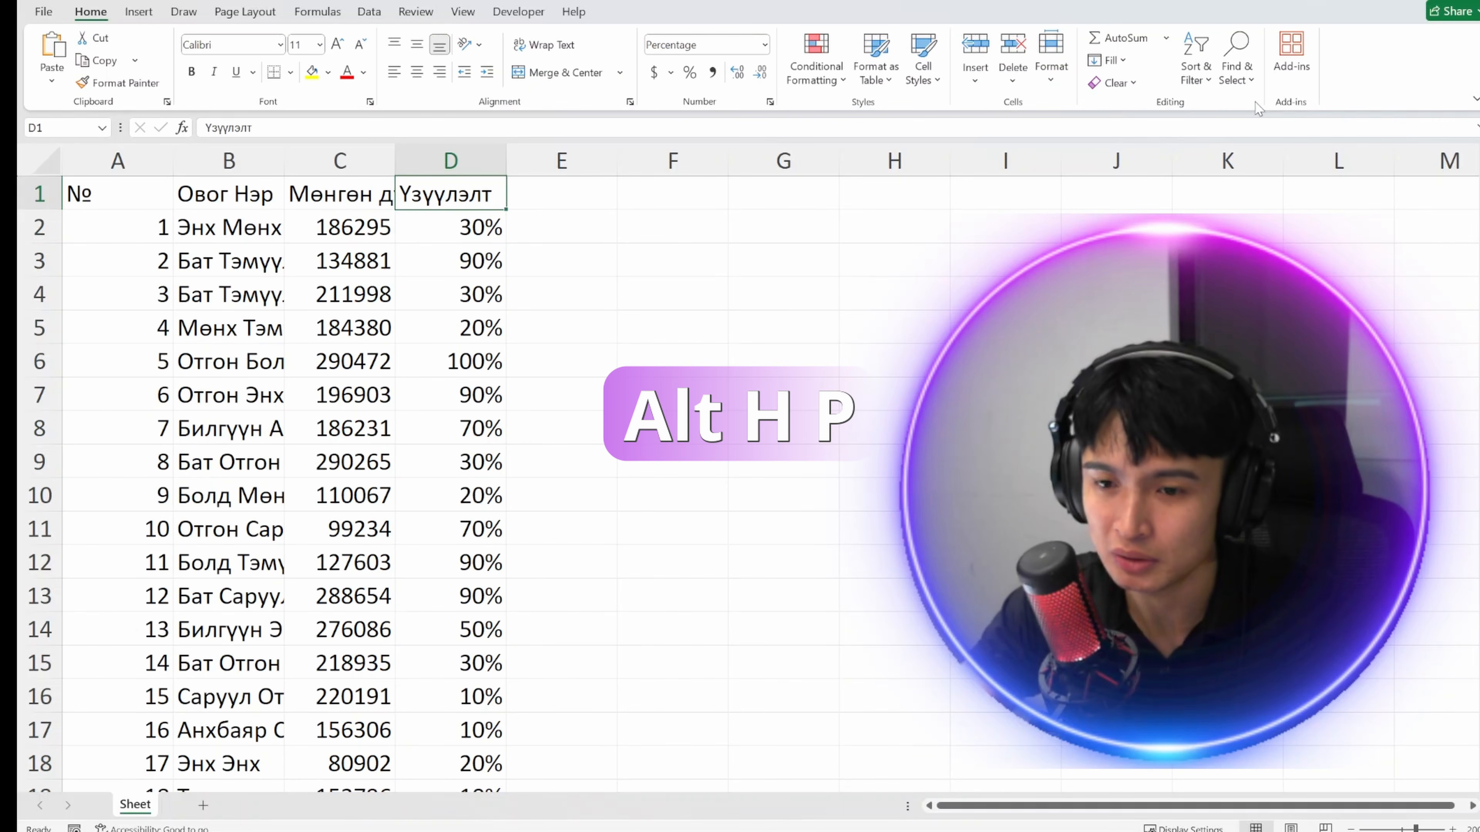
Step: Format the first continuous block of Мөнгөн дүн values with the comma style and no decimal places
key(Left)
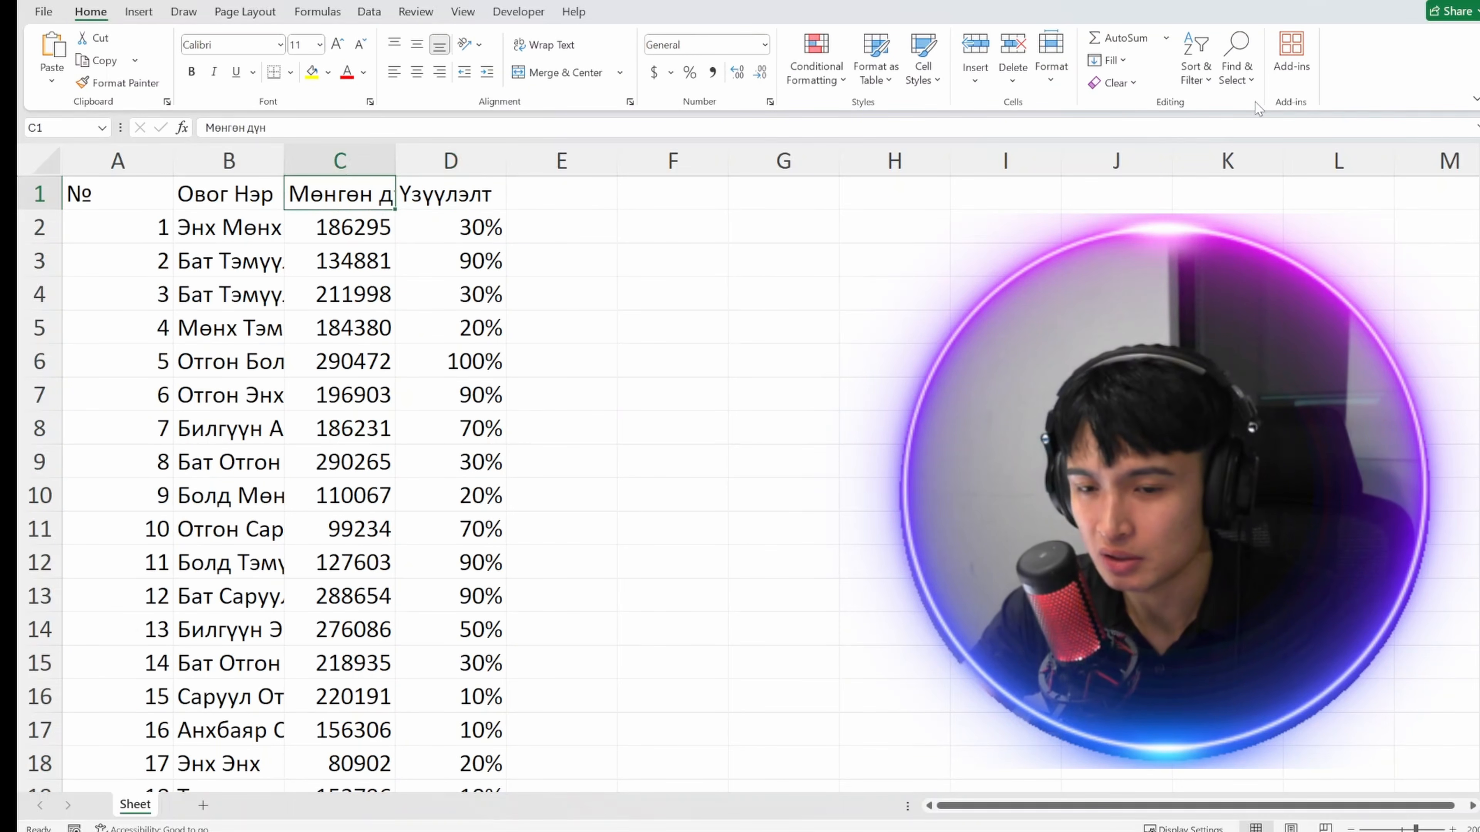
key(ctrl+shift+Down)
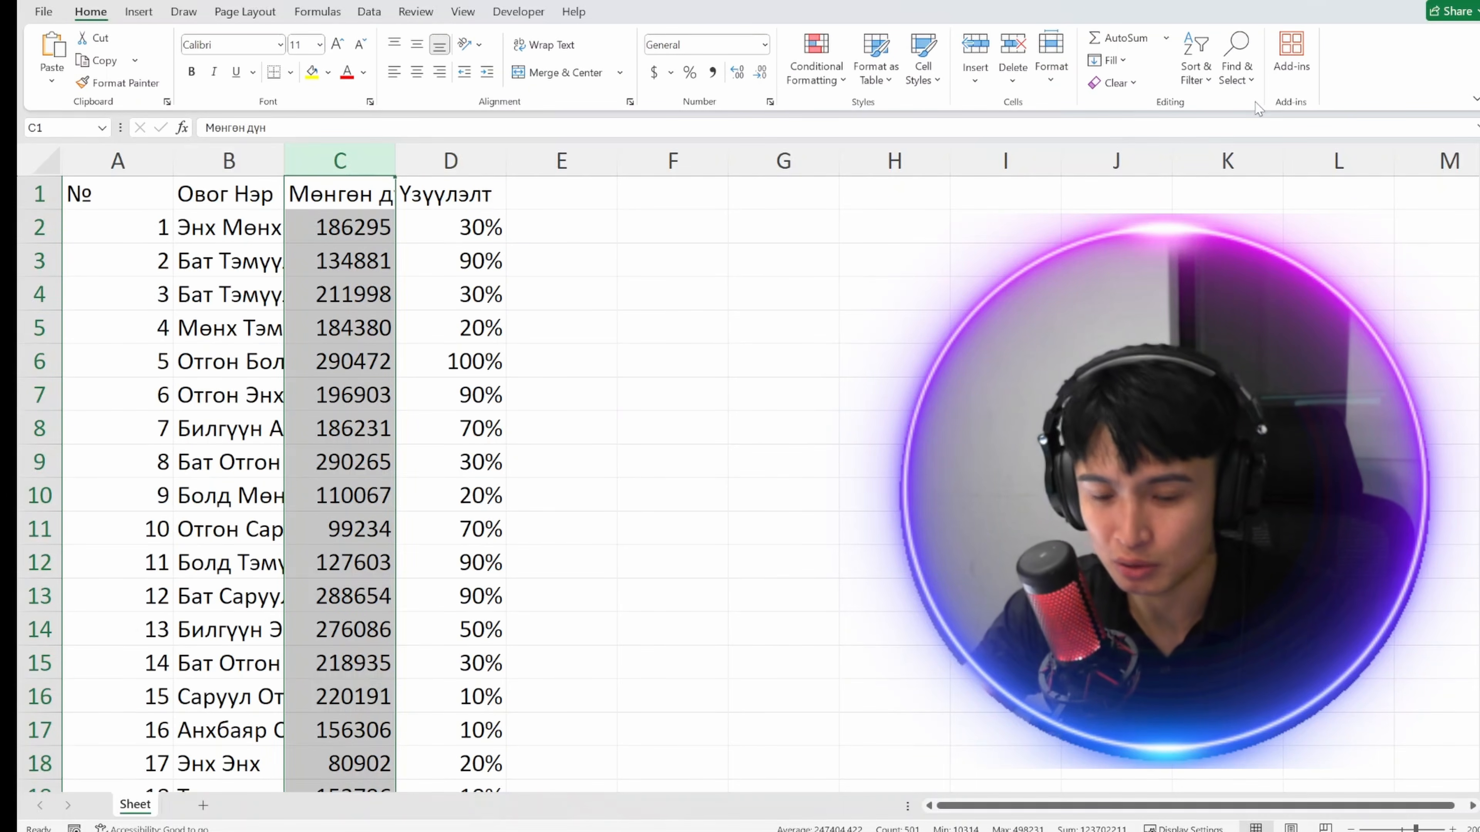
key(alt+h)
key(k)
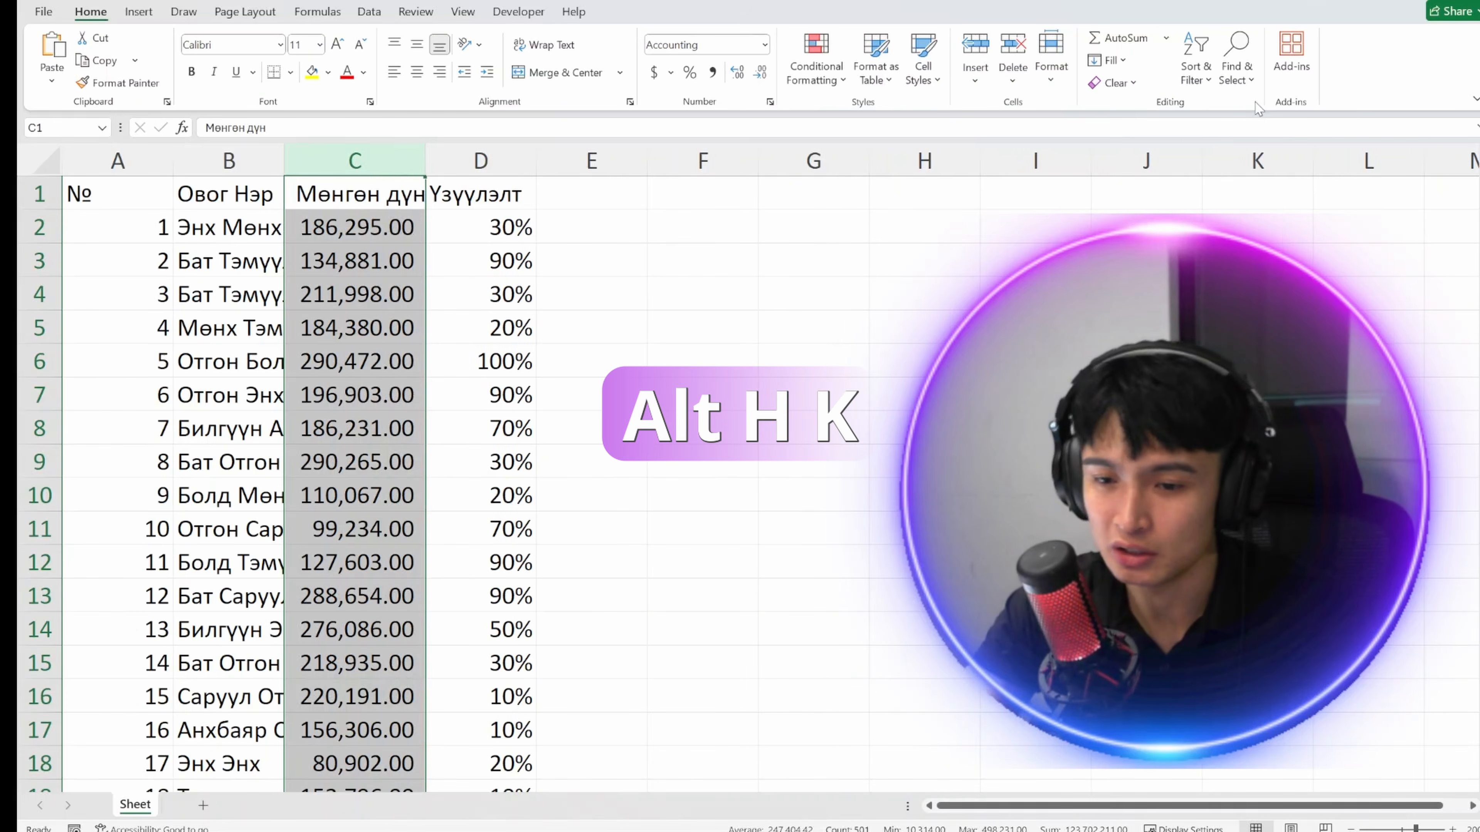
key(alt+h)
key(9)
key(alt+h)
key(9)
key(Right)
key(Left)
key(Down)
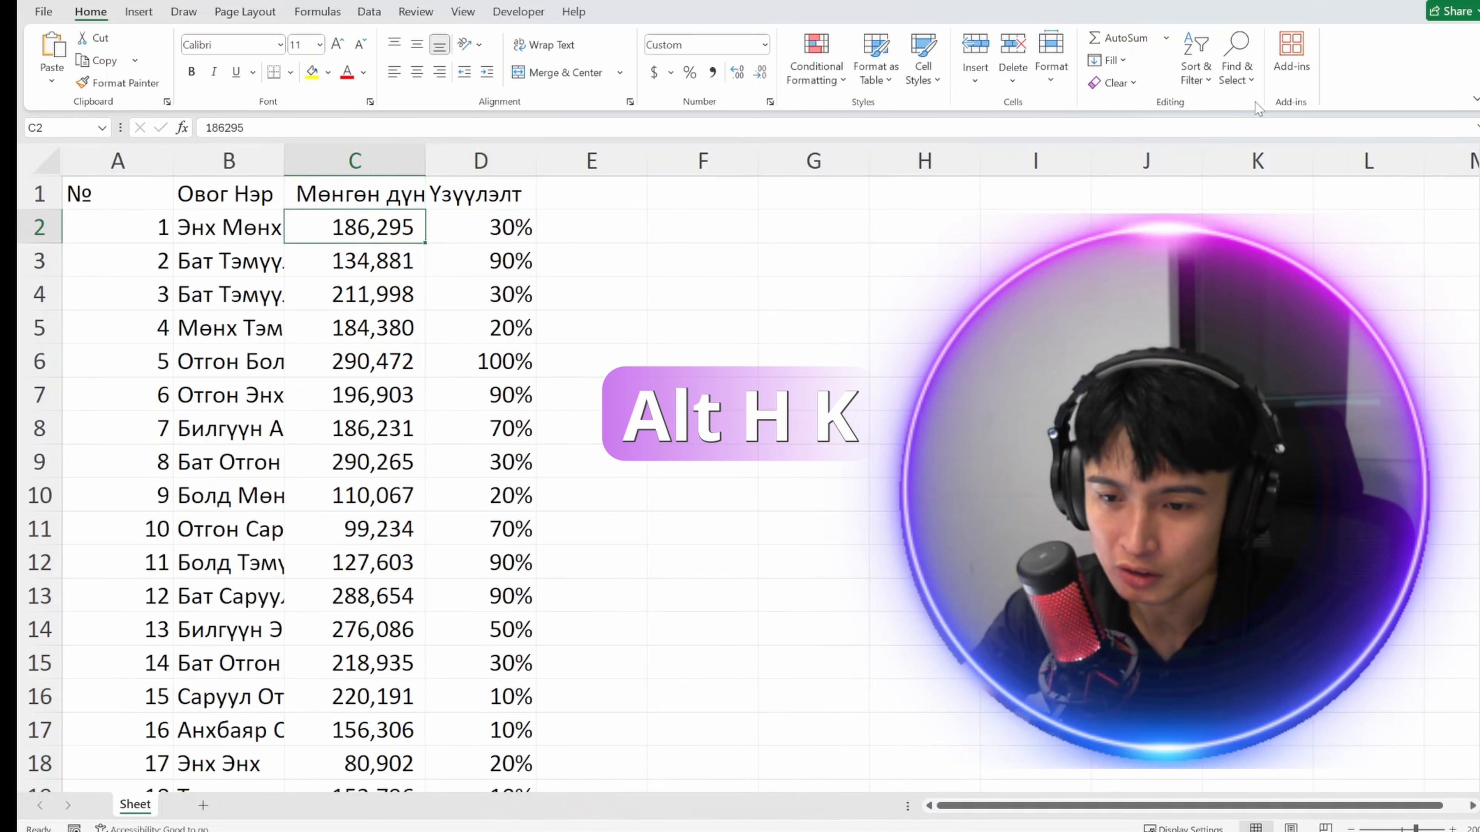
key(Right)
key(Up)
key(Right)
key(Left)
key(Right)
key(Down)
key(Right)
key(Down)
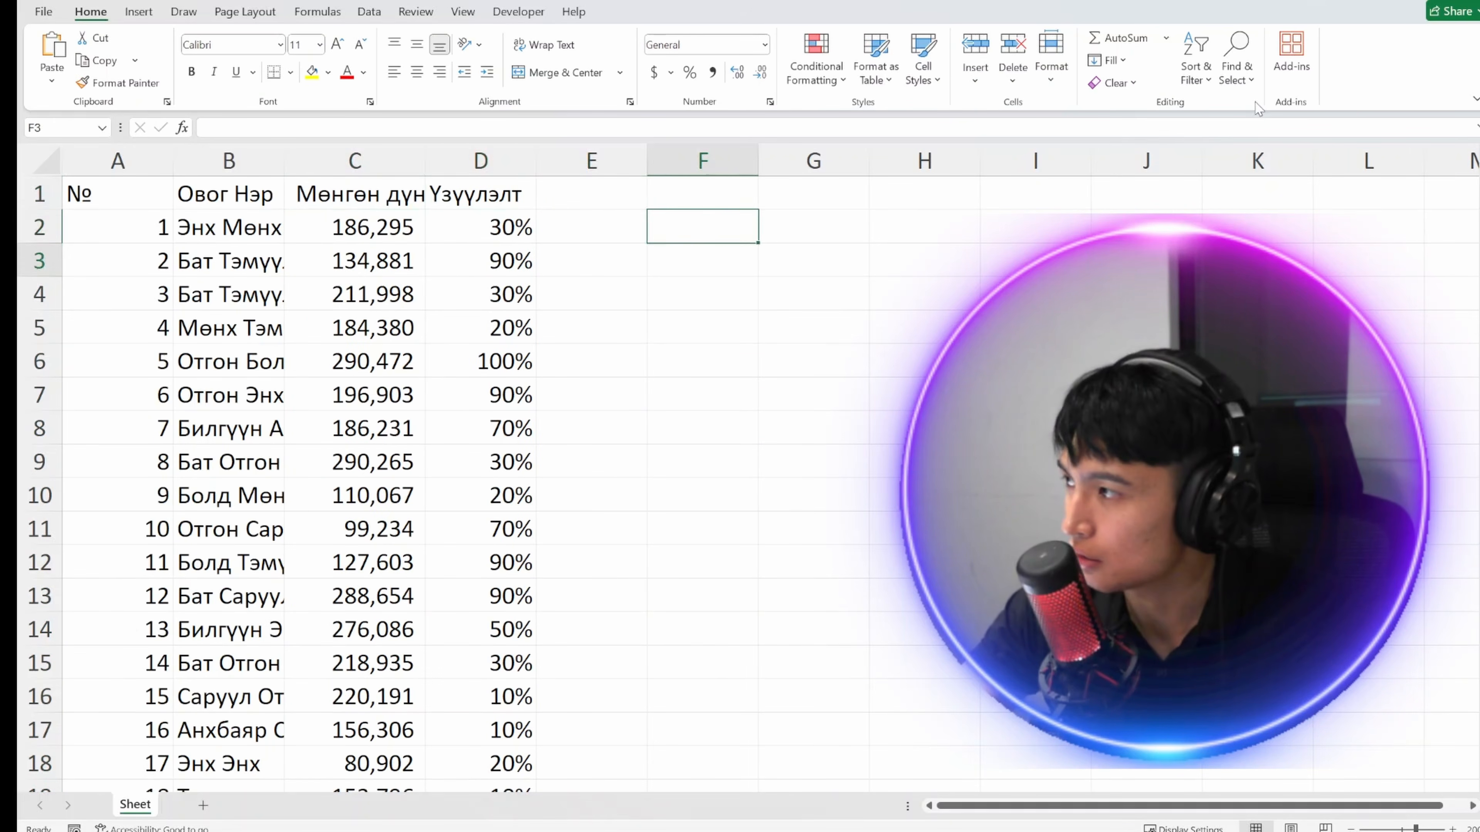
key(Right)
key(Down)
key(Up)
key(Left)
key(Up)
key(Up)
key(Left)
key(Left)
key(Left)
key(Left)
key(Left)
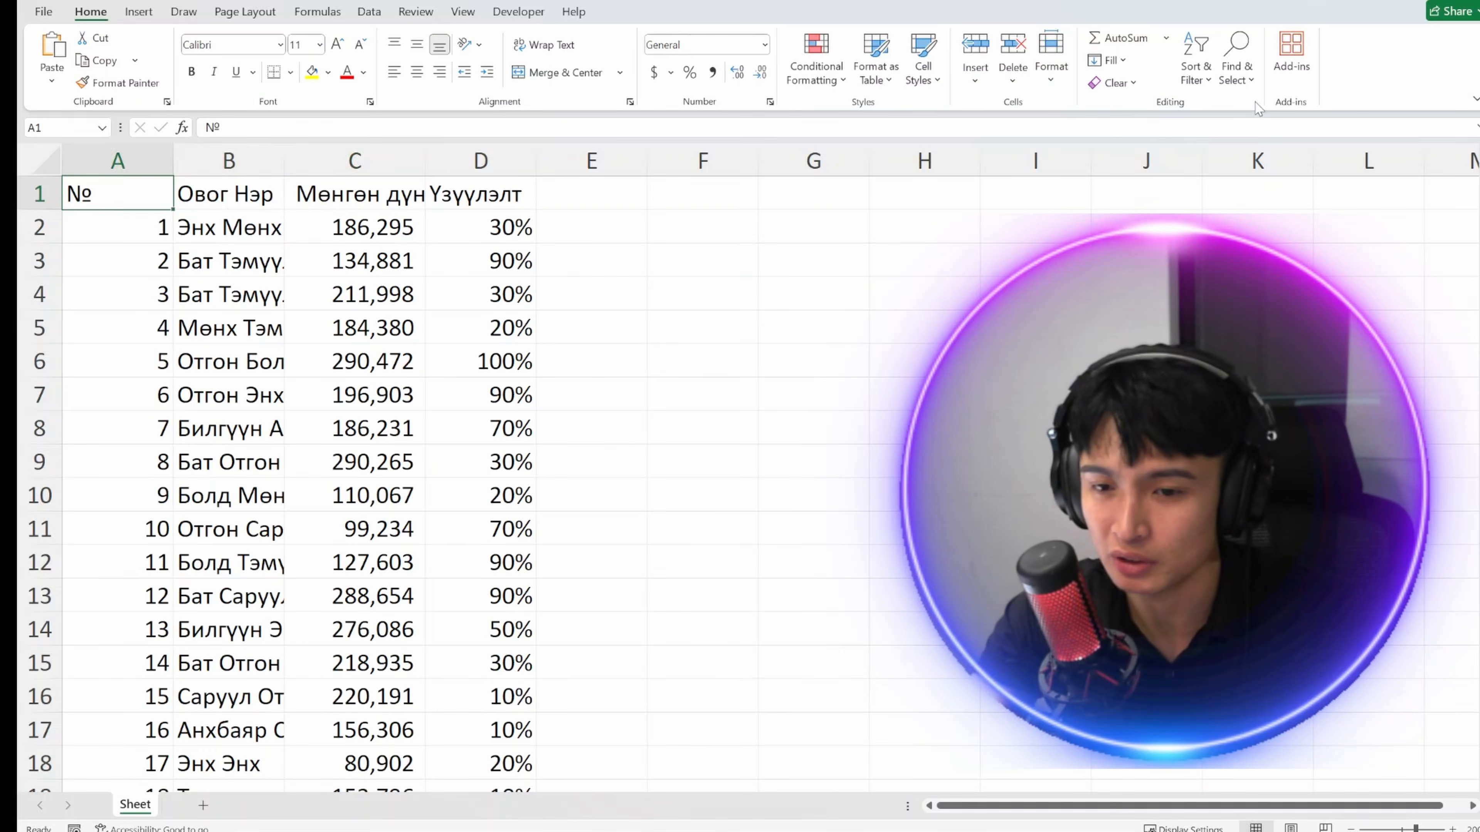
Step: Hide the worksheet's gridlines
key(alt+w)
key(v)
key(g)
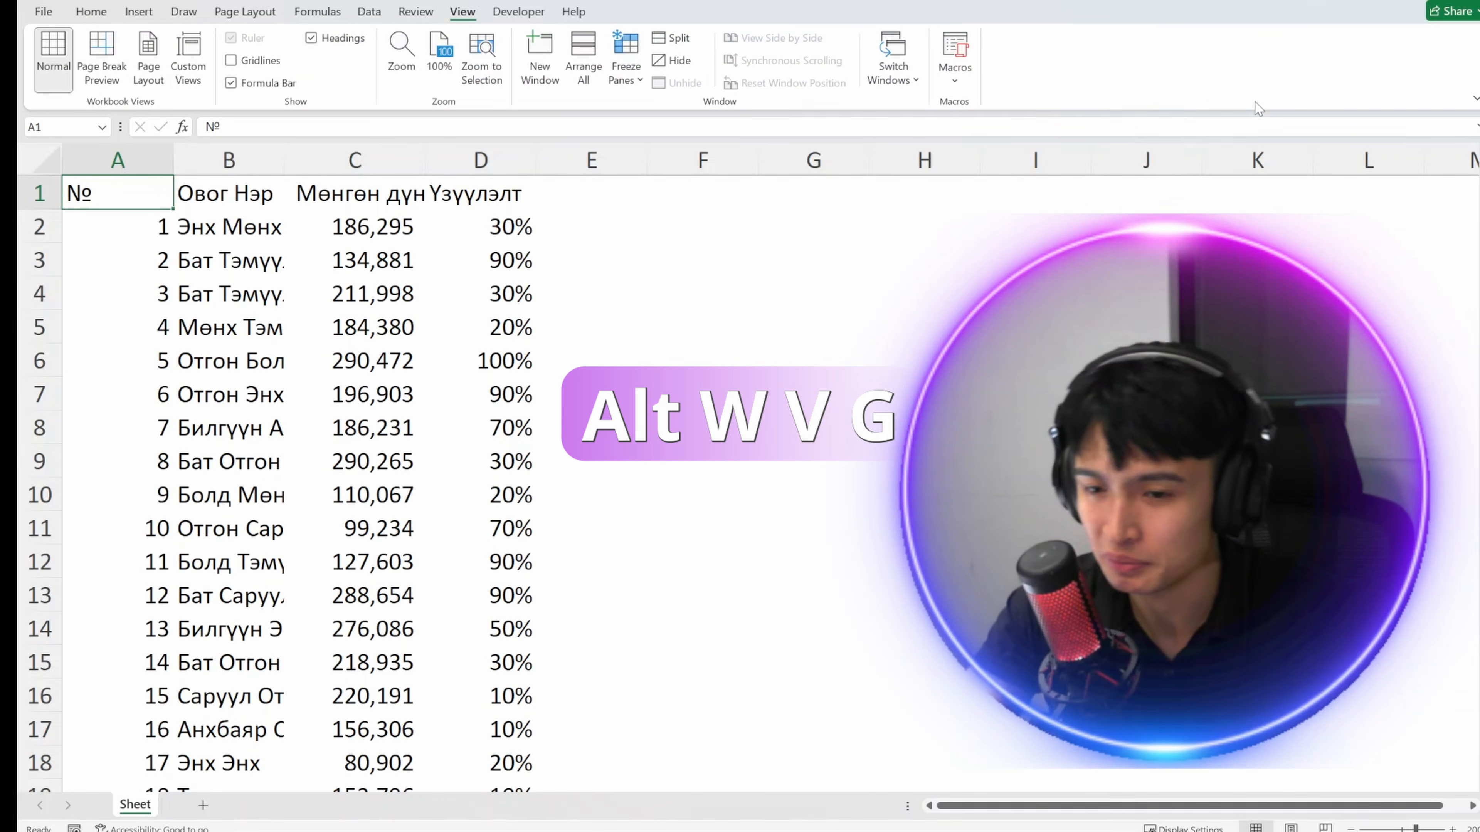
key(Right)
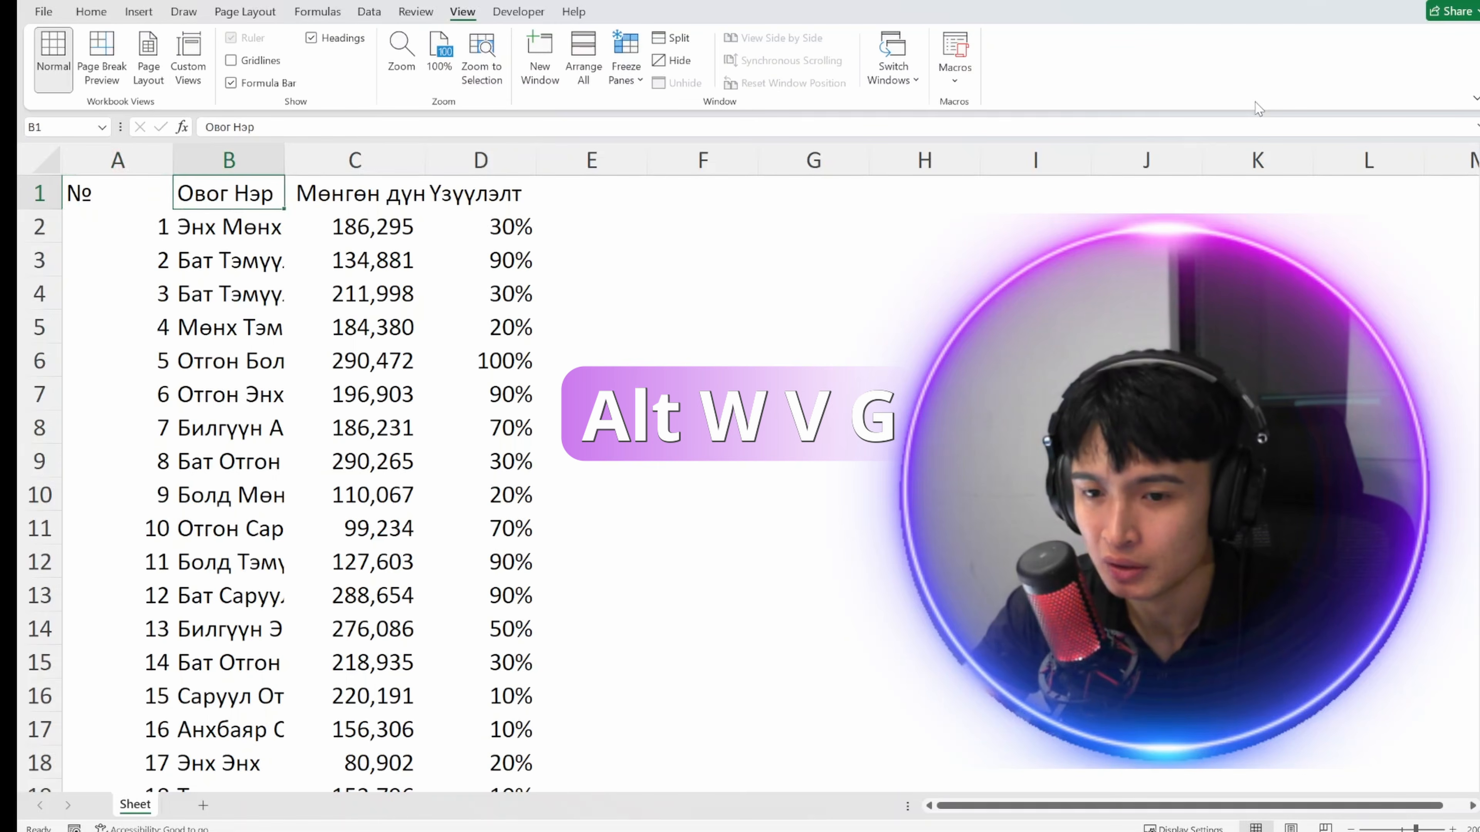
Step: Insert an empty column between Овог Нэр and Мөнгөн дүн
key(Down)
key(Right)
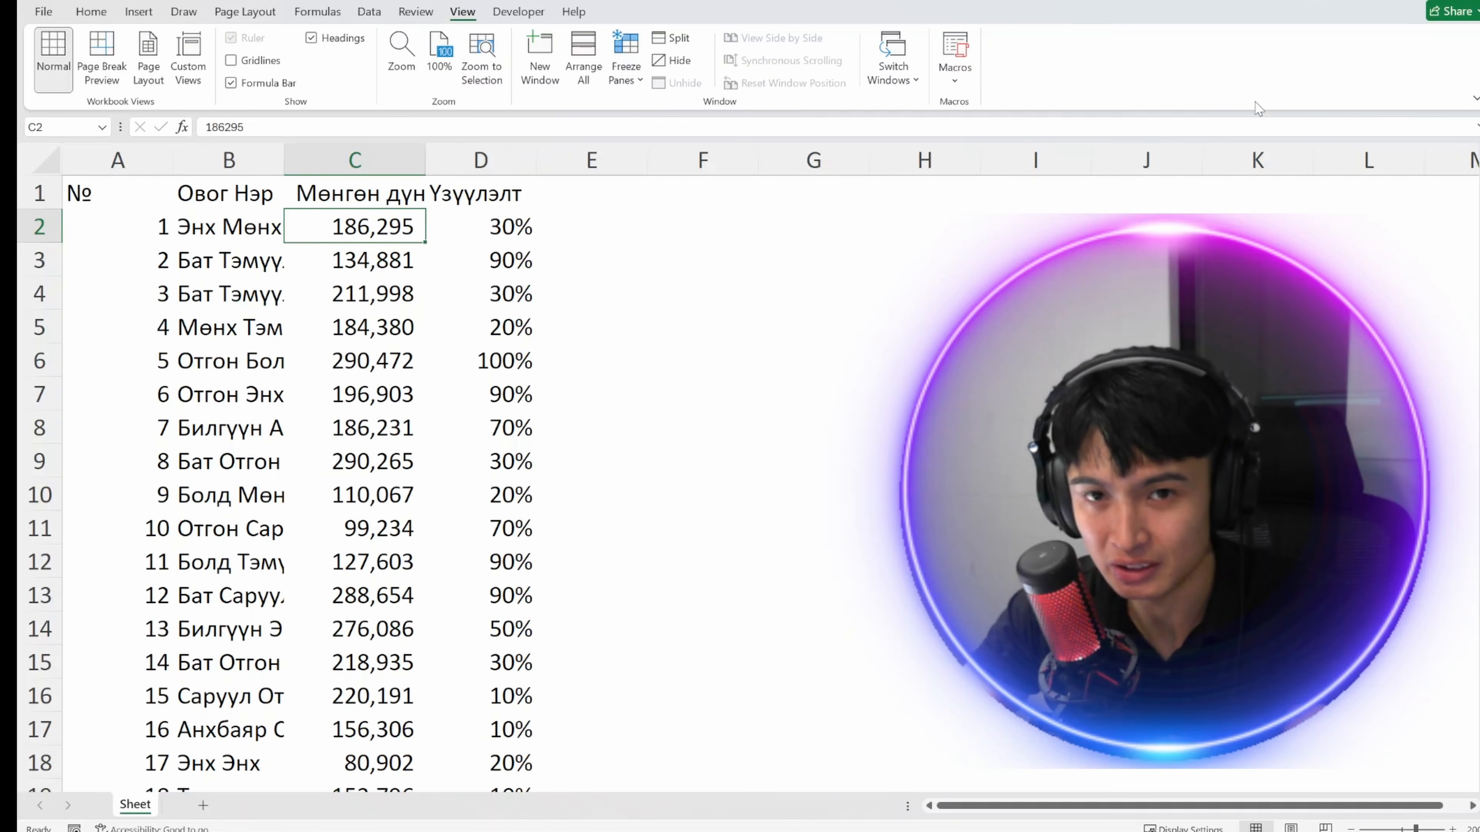
key(ctrl+space)
key(ctrl+shift+plus)
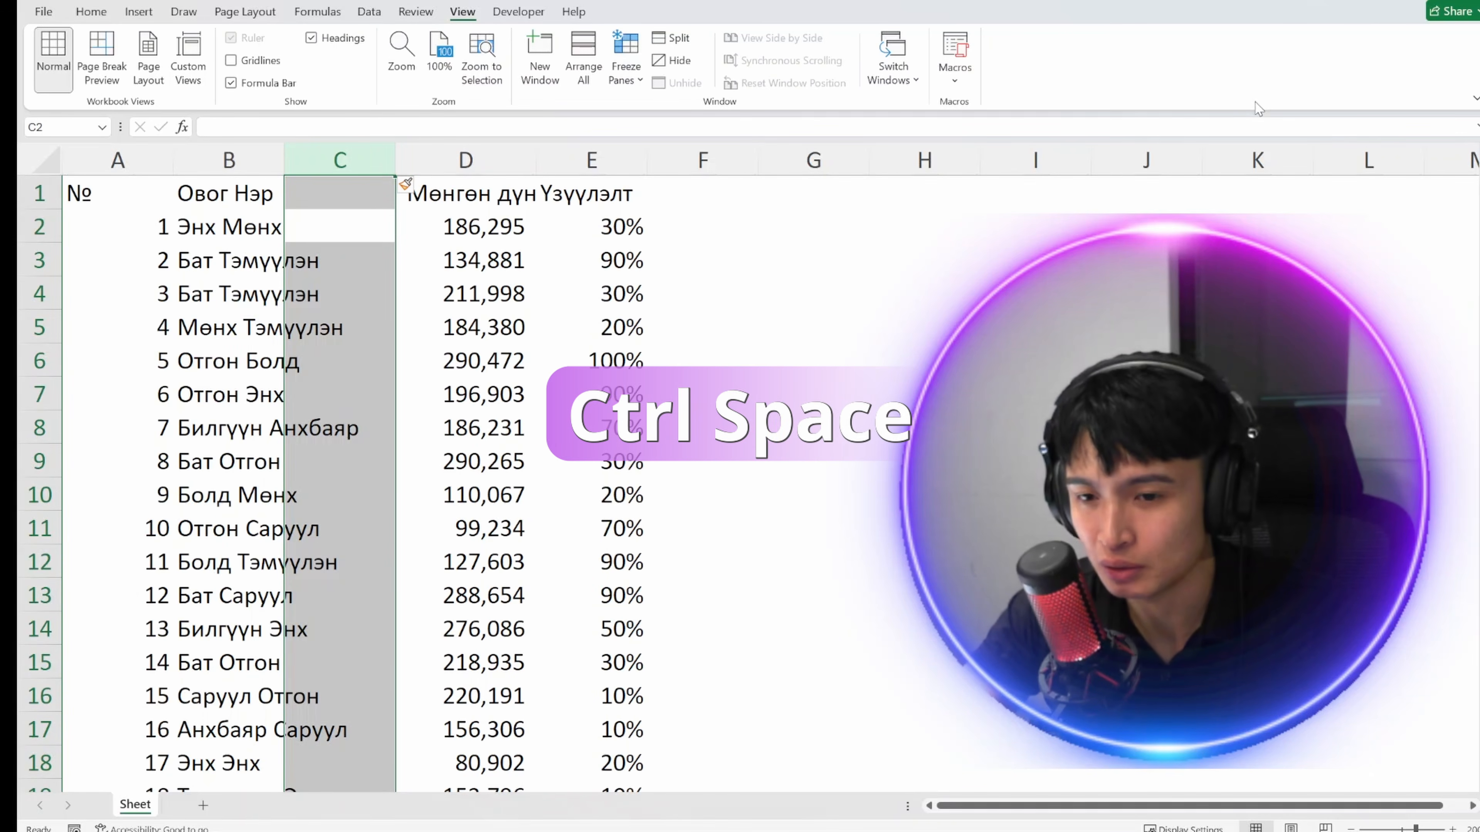
Step: Insert a second empty column directly before Мөнгөн дүн
key(Right)
key(ctrl+space)
key(ctrl+shift+plus)
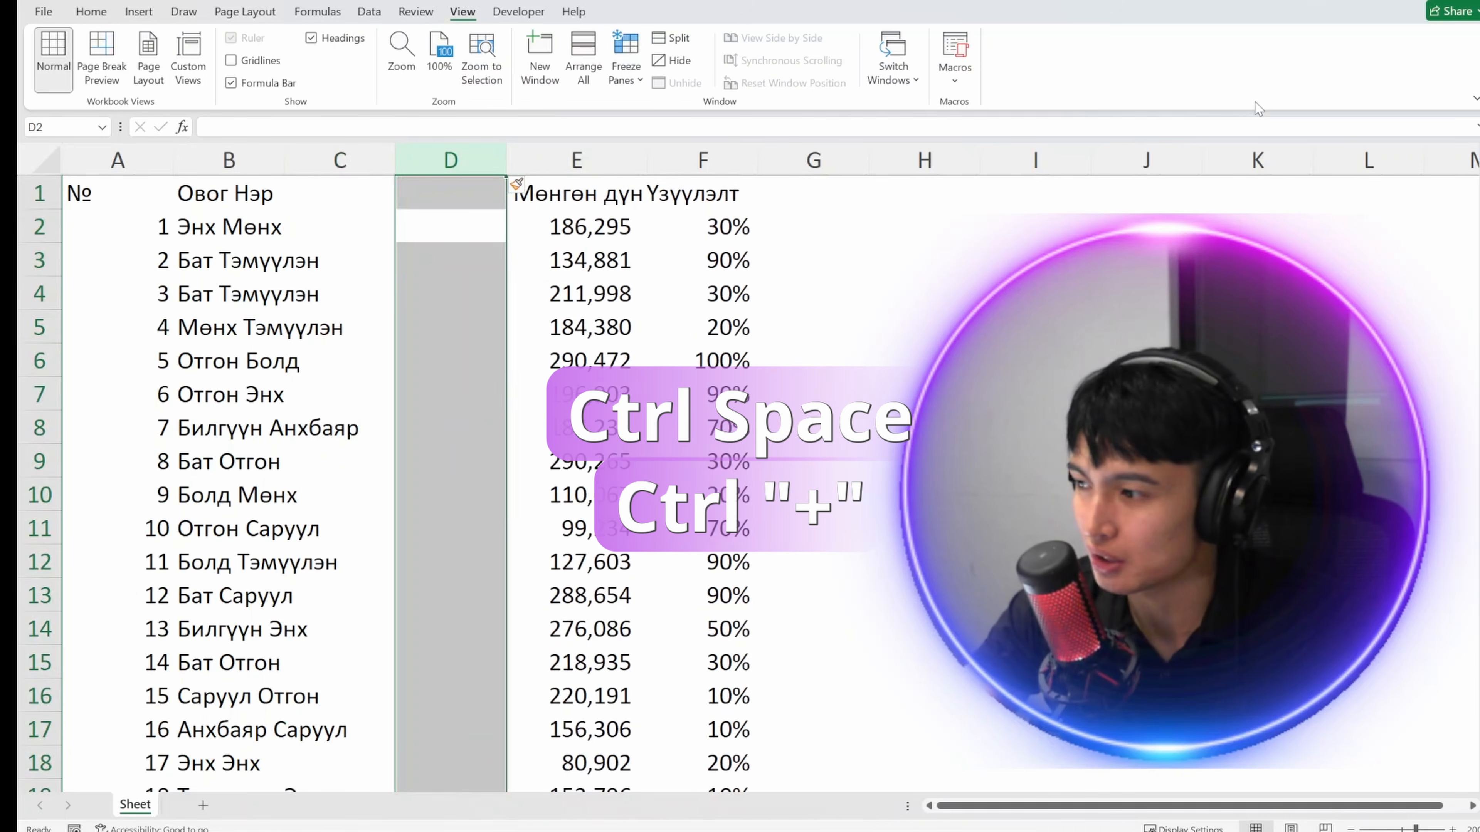
Step: Delete the extra empty column D, keeping a single blank column after Овог Нэр
key(Left)
key(Right)
key(ctrl+space)
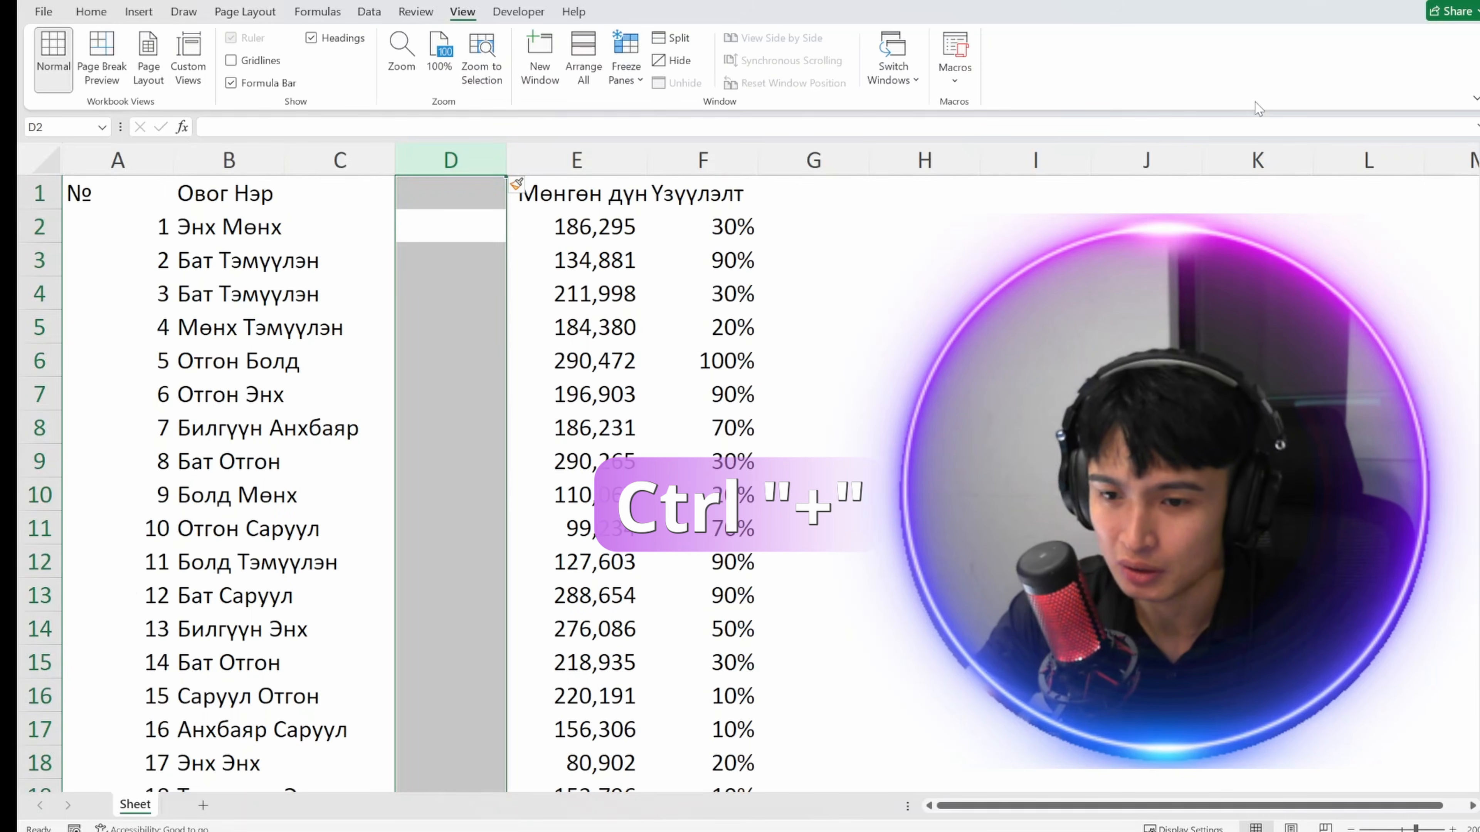
key(ctrl+minus)
key(Left)
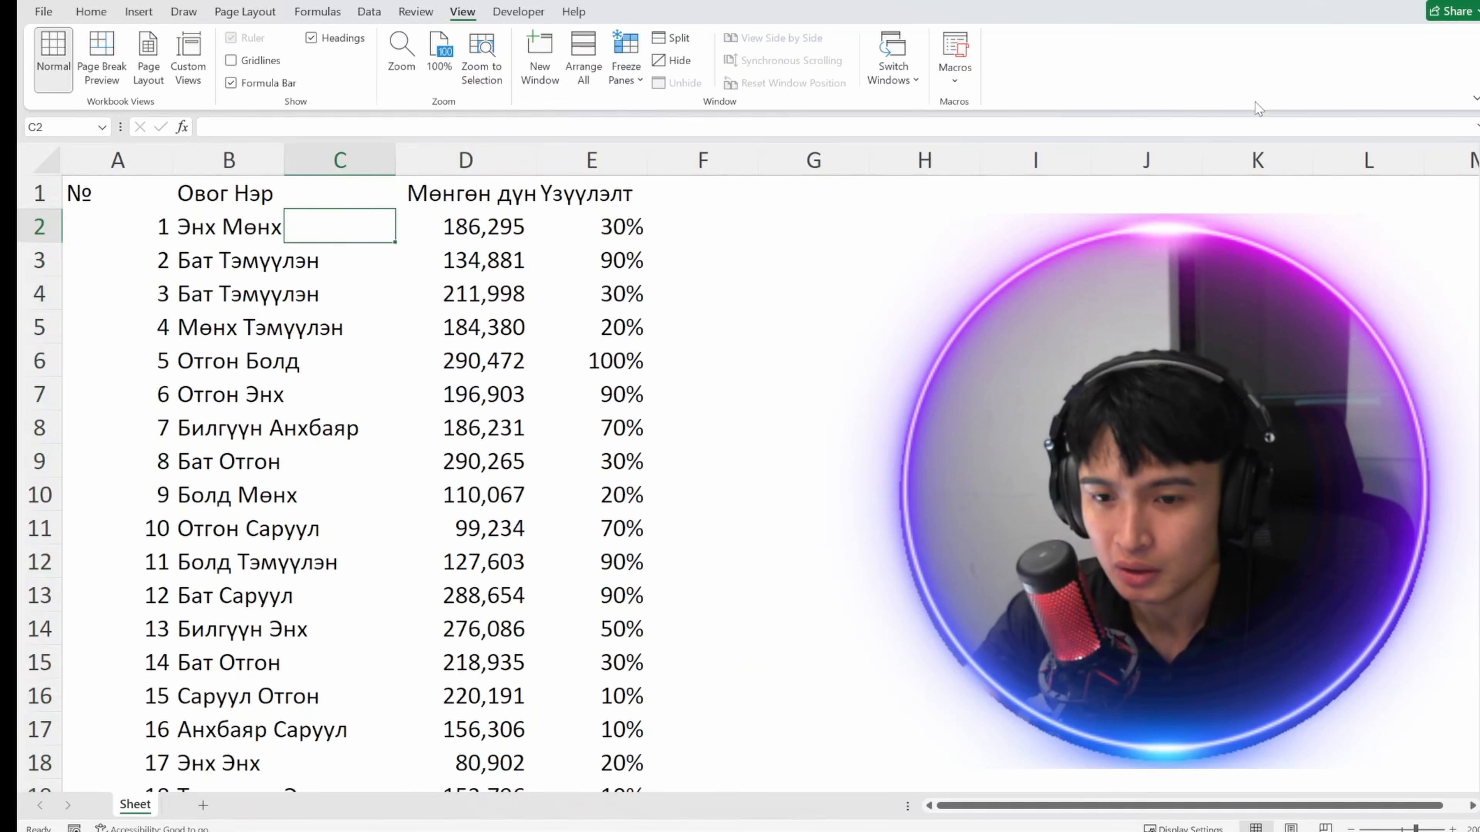
Step: Enter the first customer's shortened name in C2 as the surname initial, a period and the given name
key(Left)
key(Right)
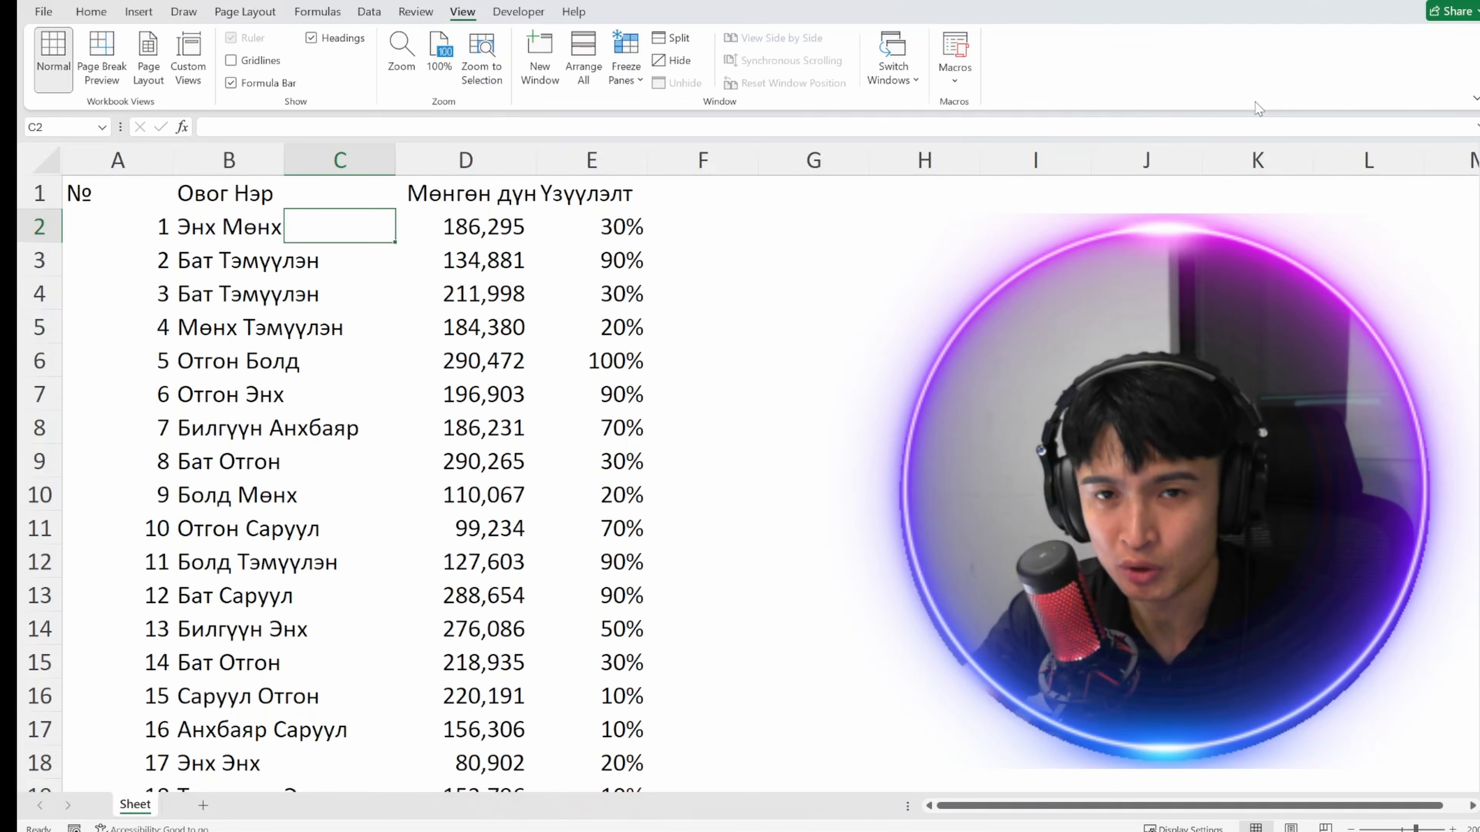
text(T)
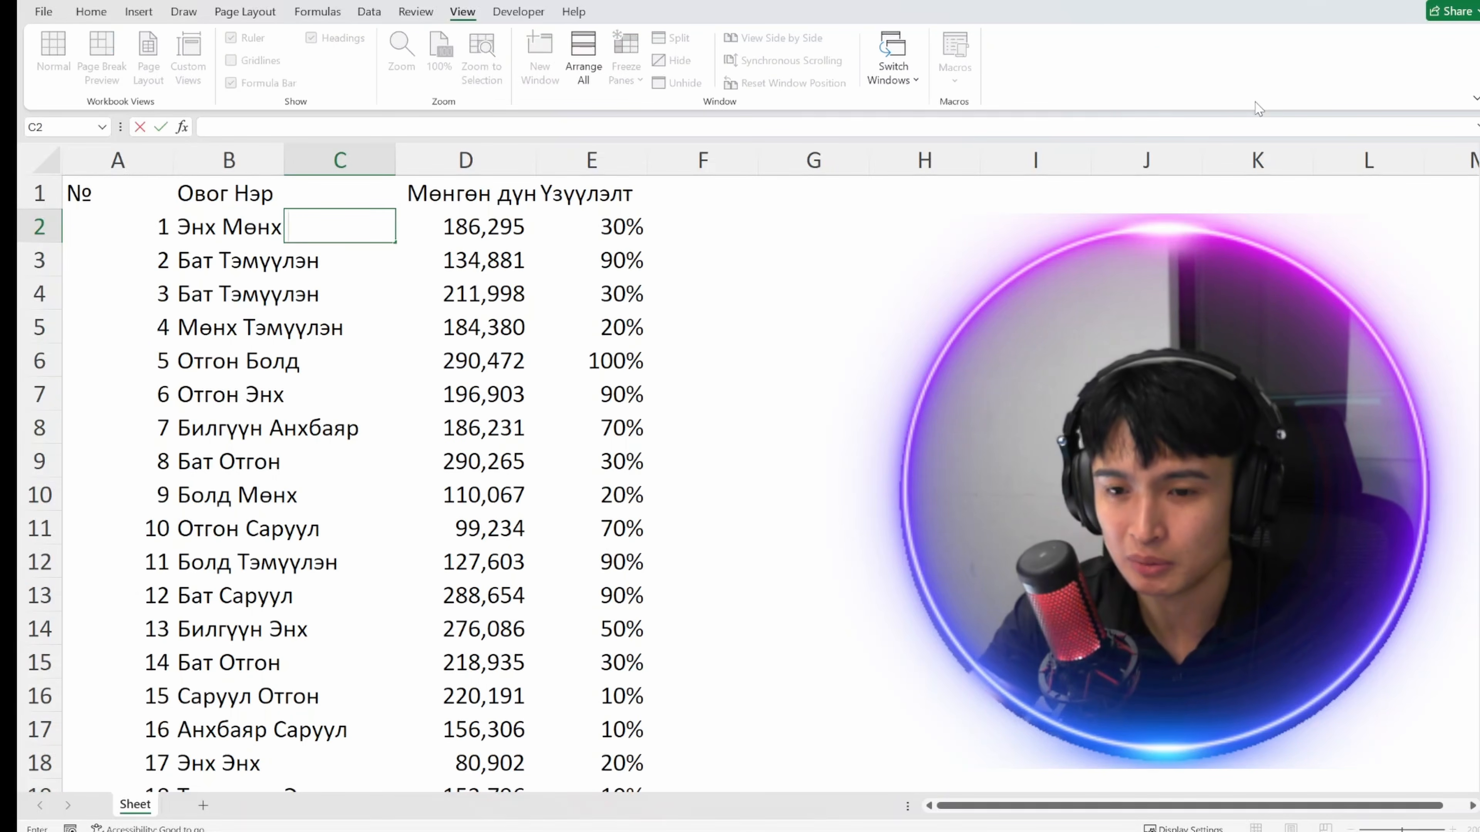
text(Э.Мөнх)
key(Return)
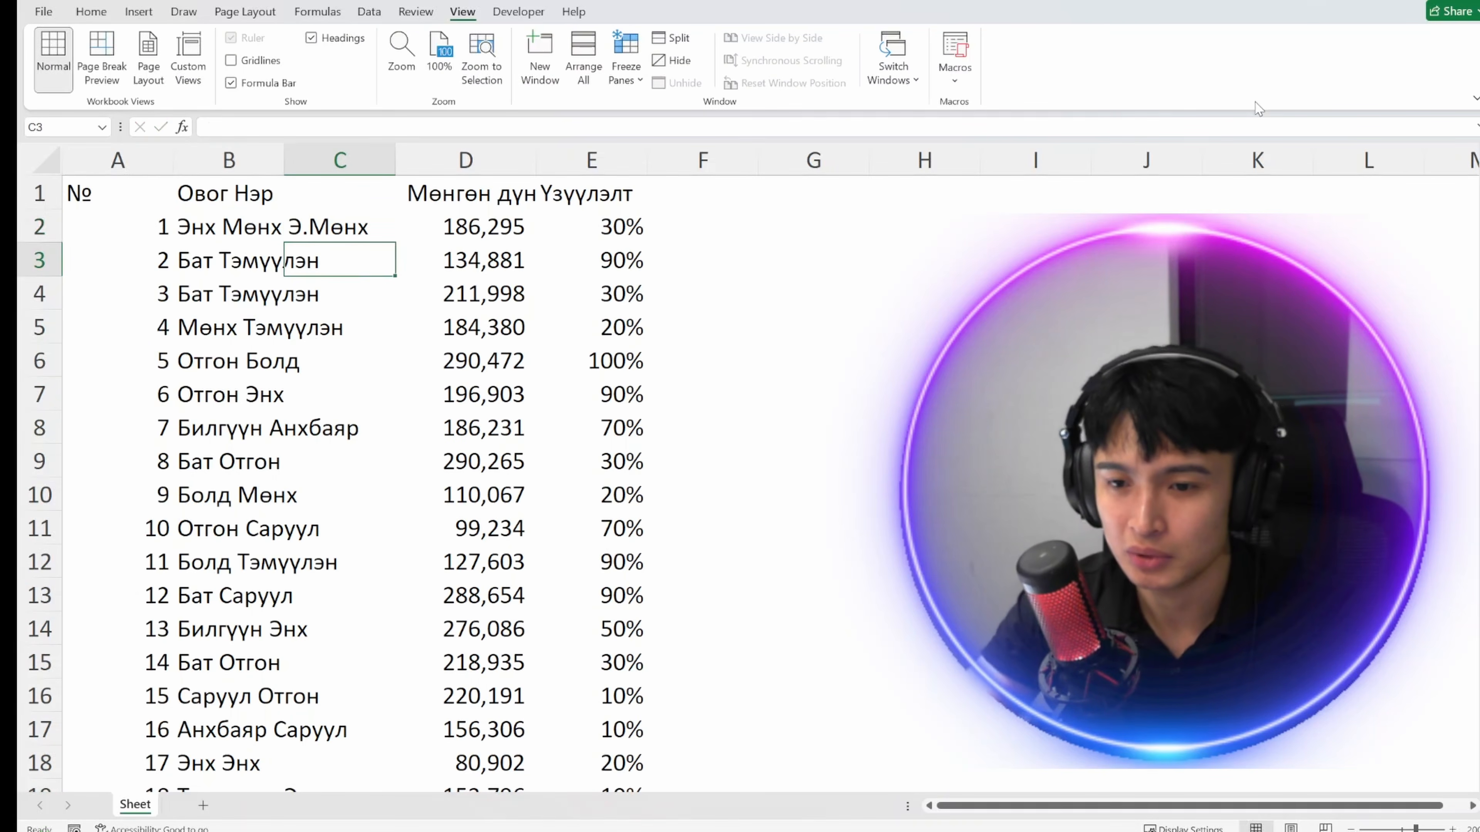
Step: Flash Fill column C from the last data row up to row 1 using the shortened-name pattern in C2
key(Down)
key(Left)
key(ctrl+Down)
key(Right)
key(ctrl+shift+Up)
key(ctrl+shift+Up)
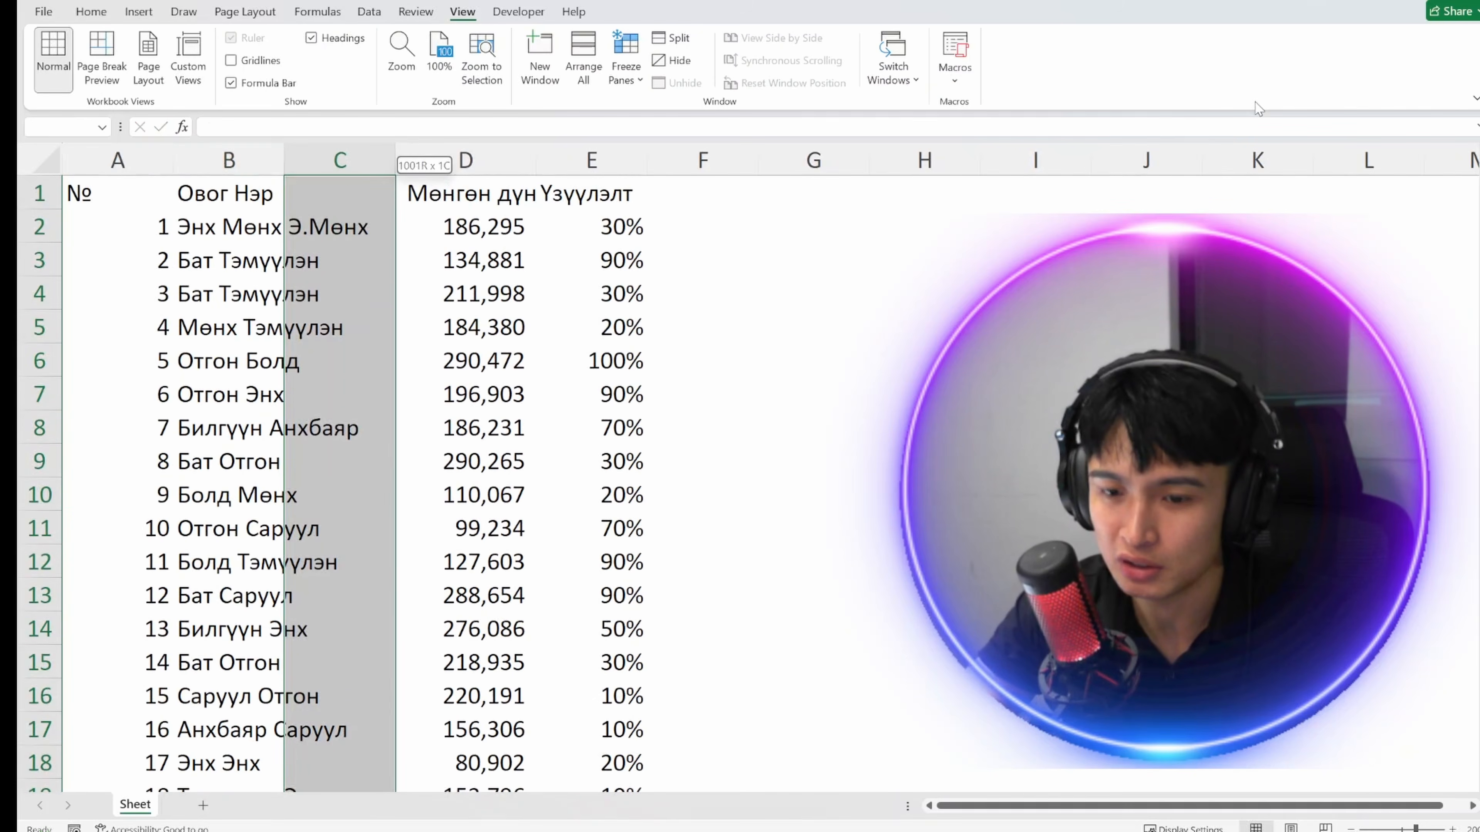
key(ctrl+e)
key(ctrl+Up)
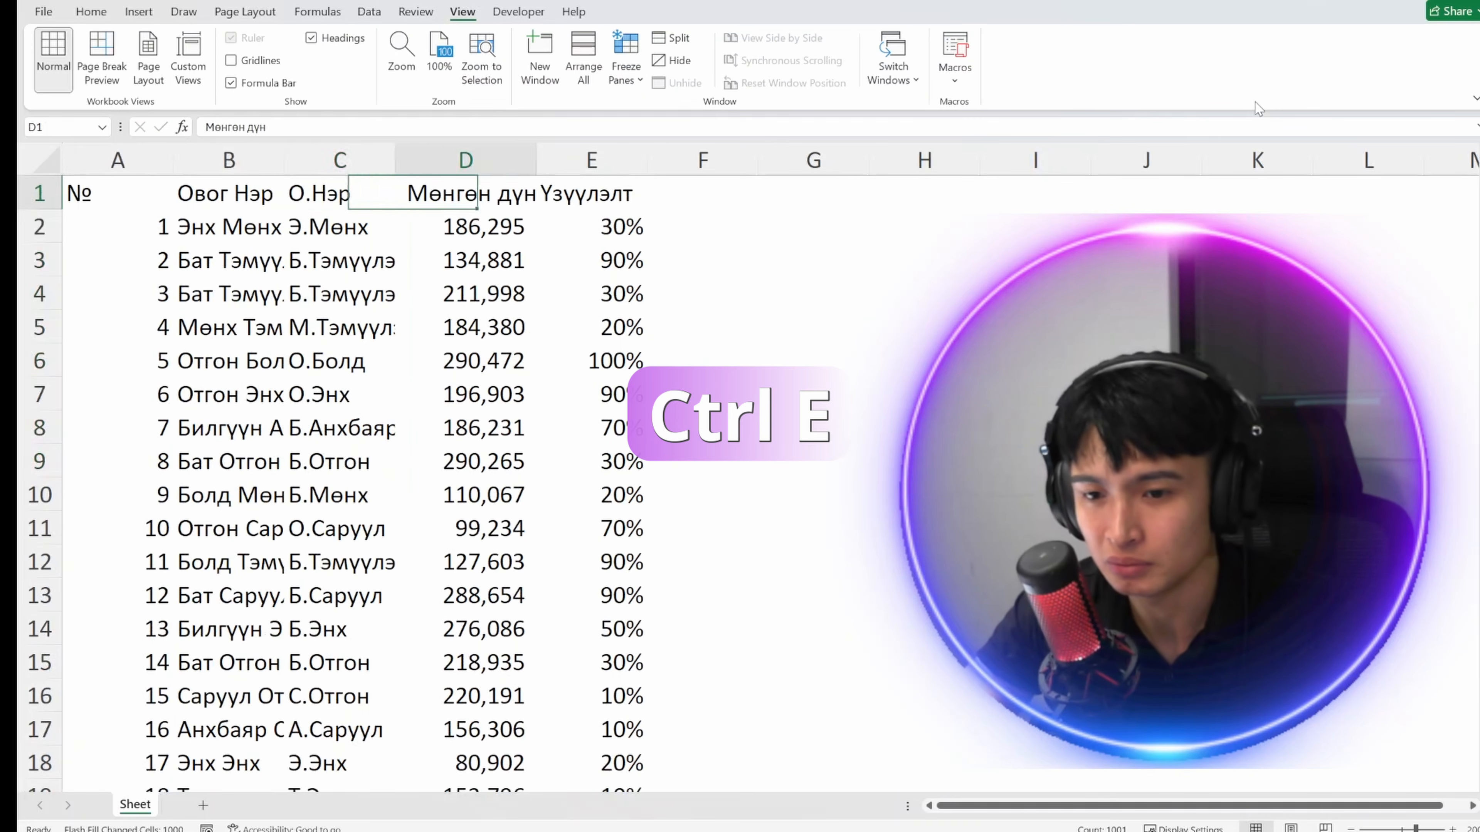
Step: Freeze panes at B2 to lock the header row and the № column
key(Down)
key(ctrl+Left)
key(Right)
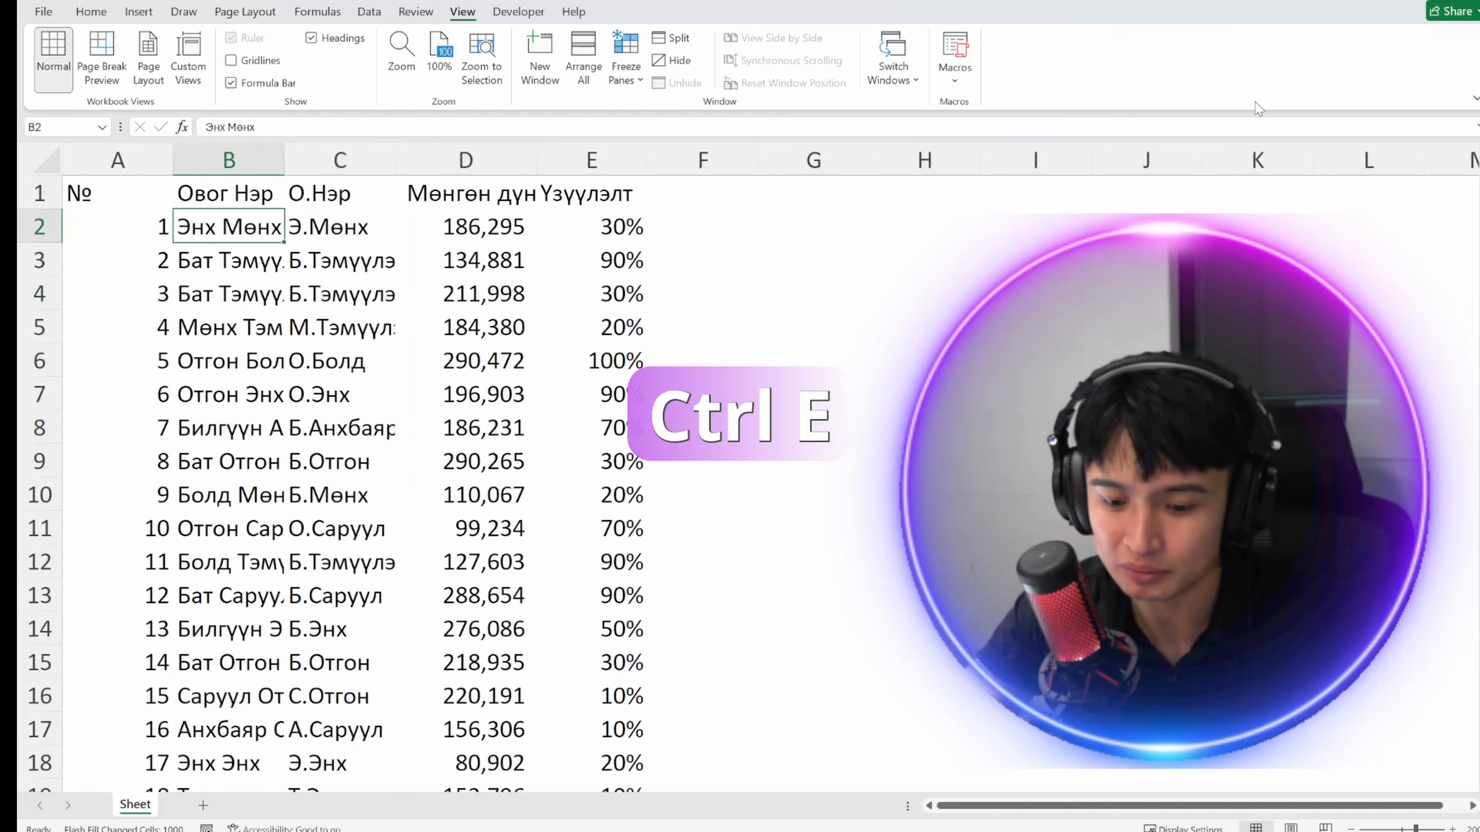
key(alt+w)
key(f)
key(f)
key(Right)
key(Right)
key(Up)
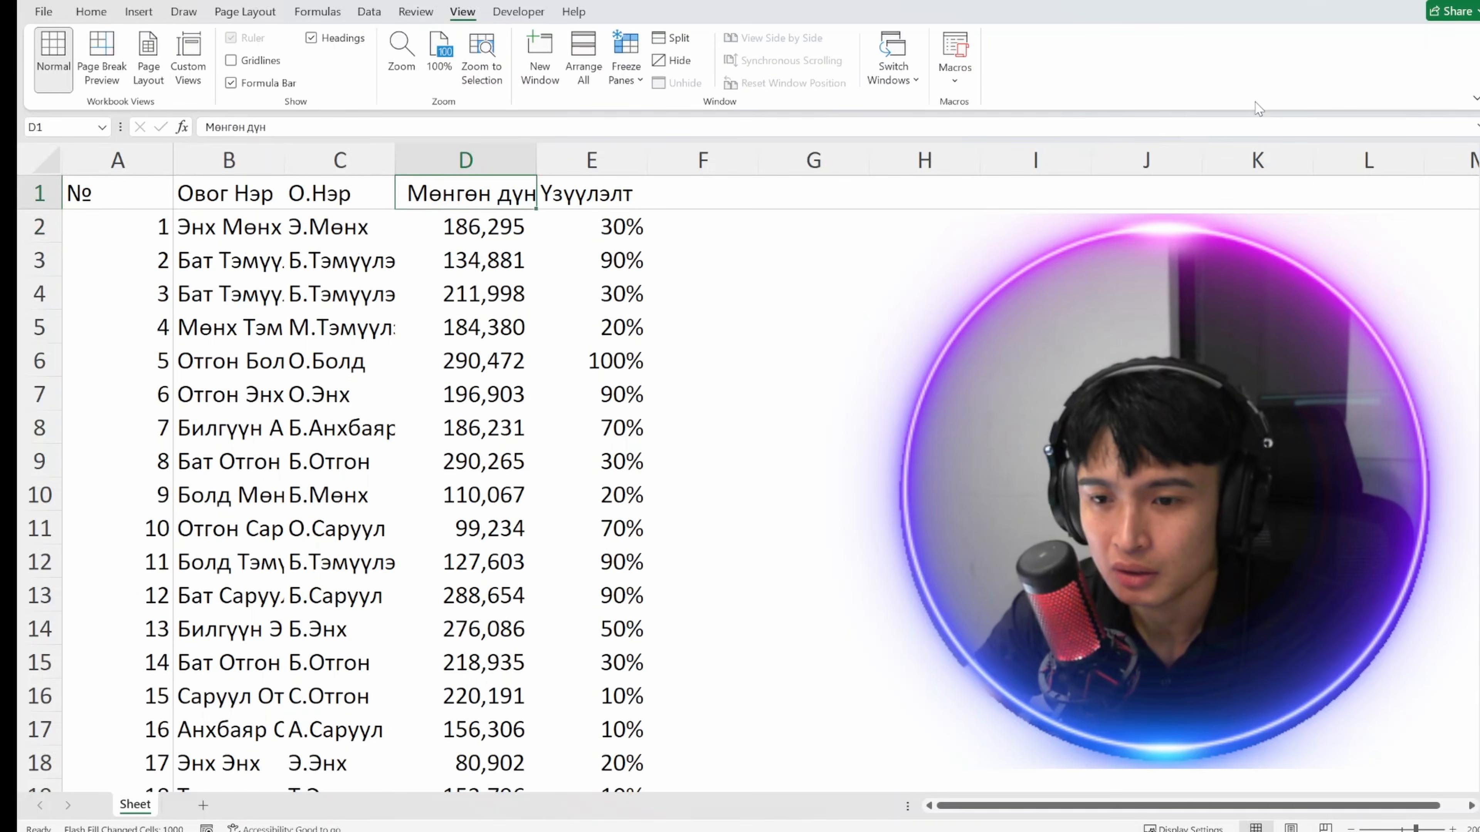
Step: Start an IF formula in F2 that tests whether E2 is greater than 70
key(Down)
key(Left)
key(Right)
key(Right)
key(Right)
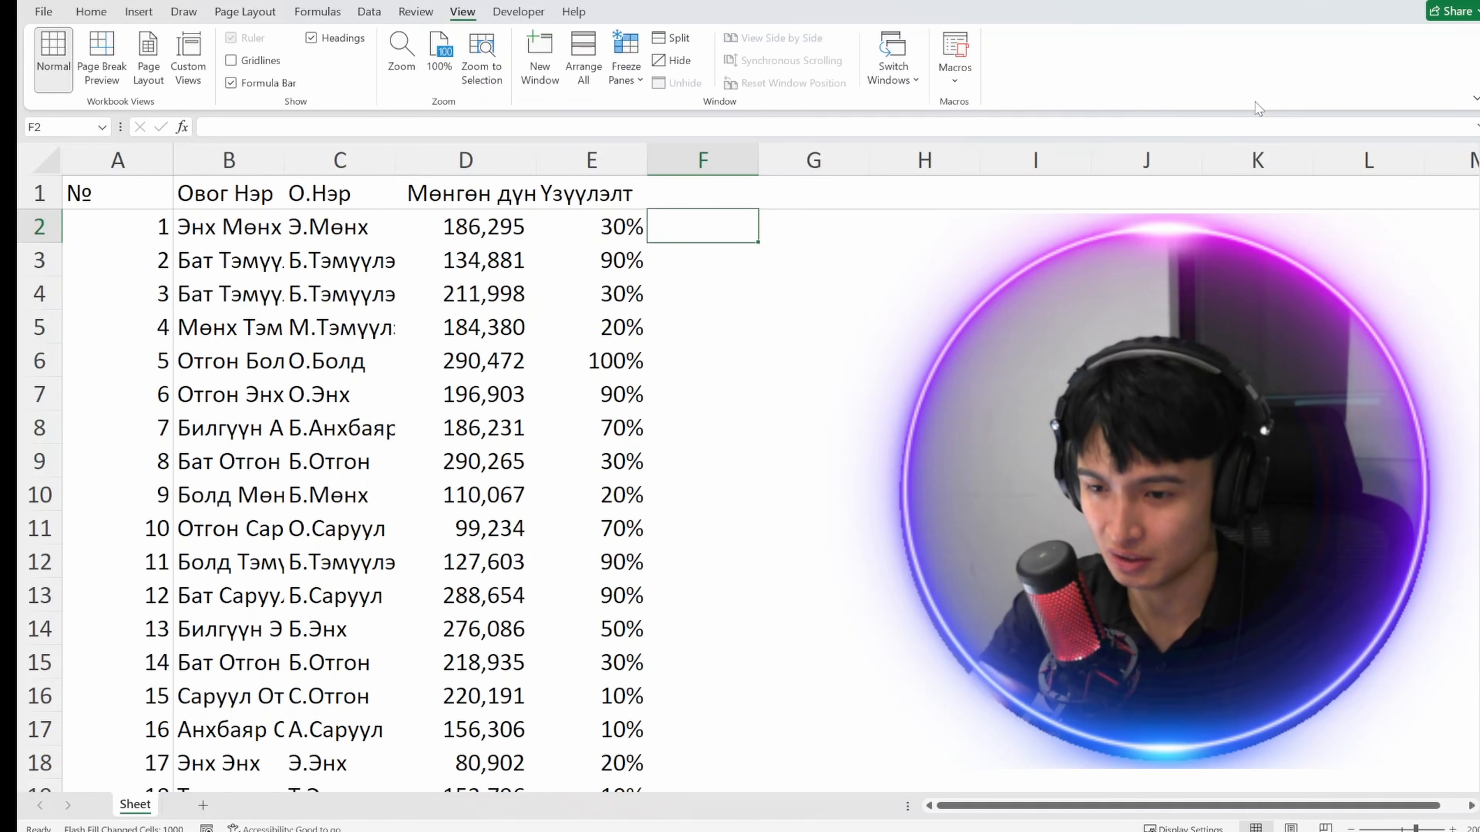
text(щ)
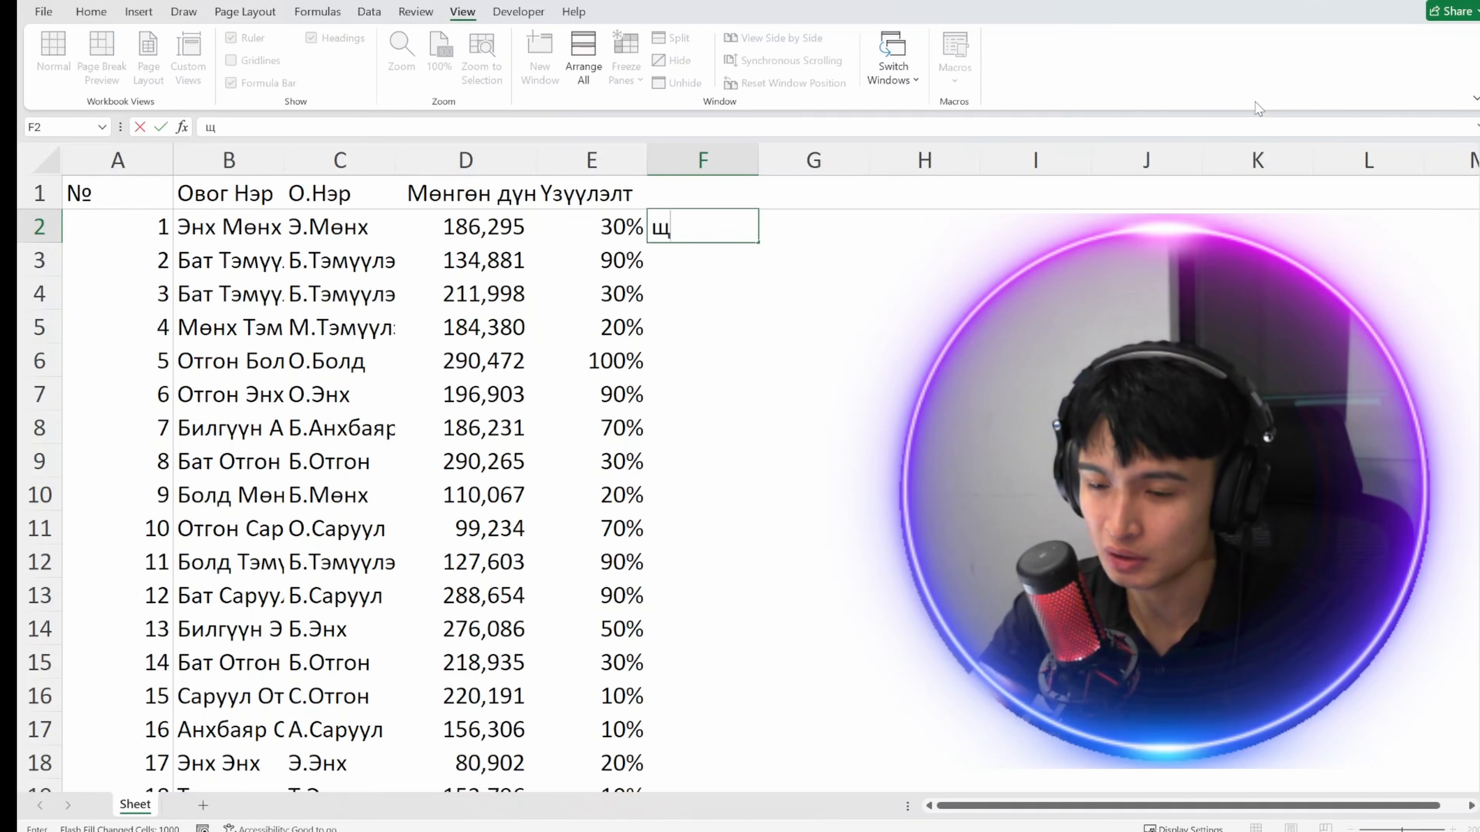
key(Escape)
text(=)
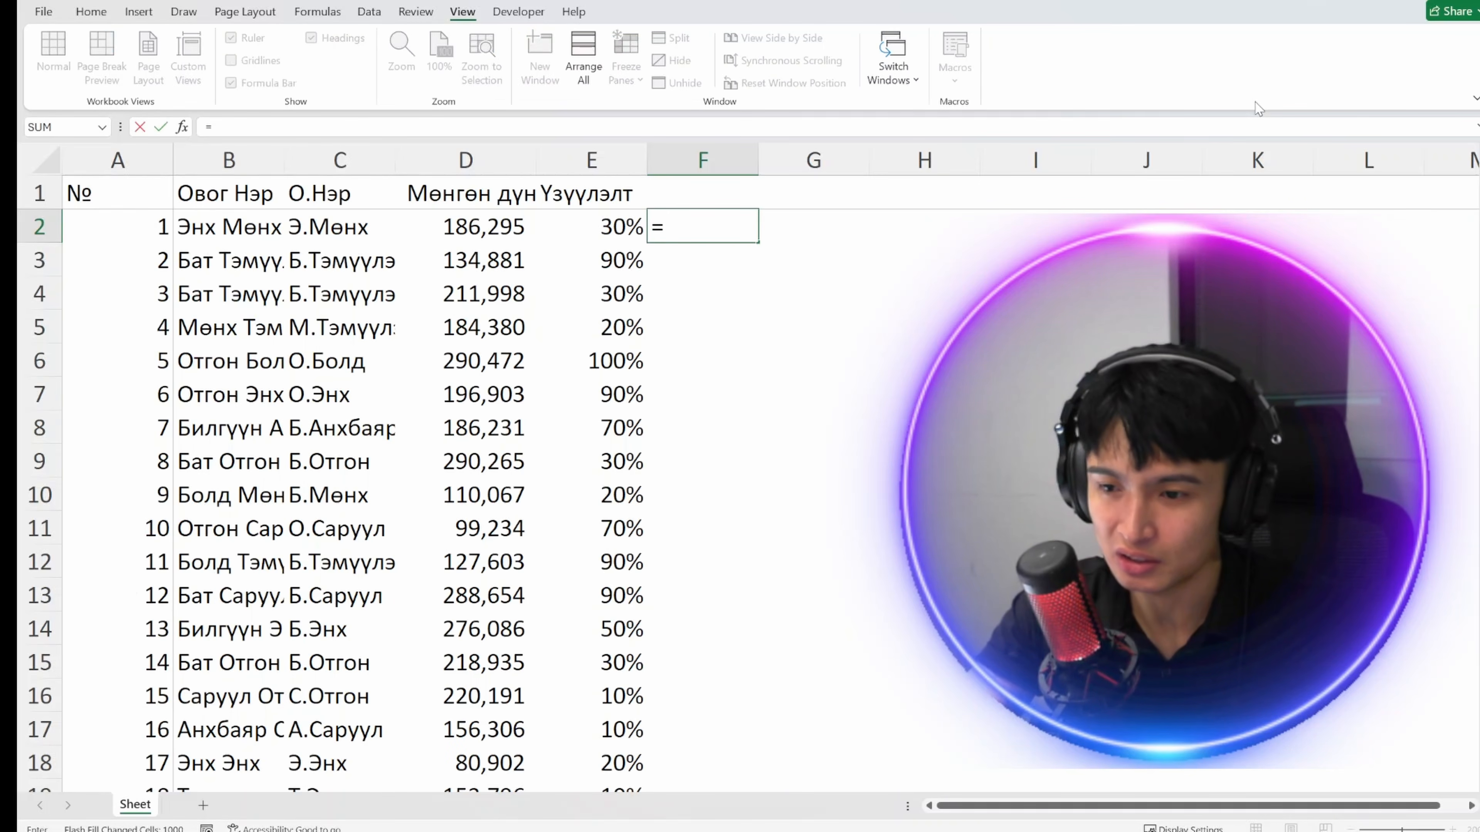
text(IF()
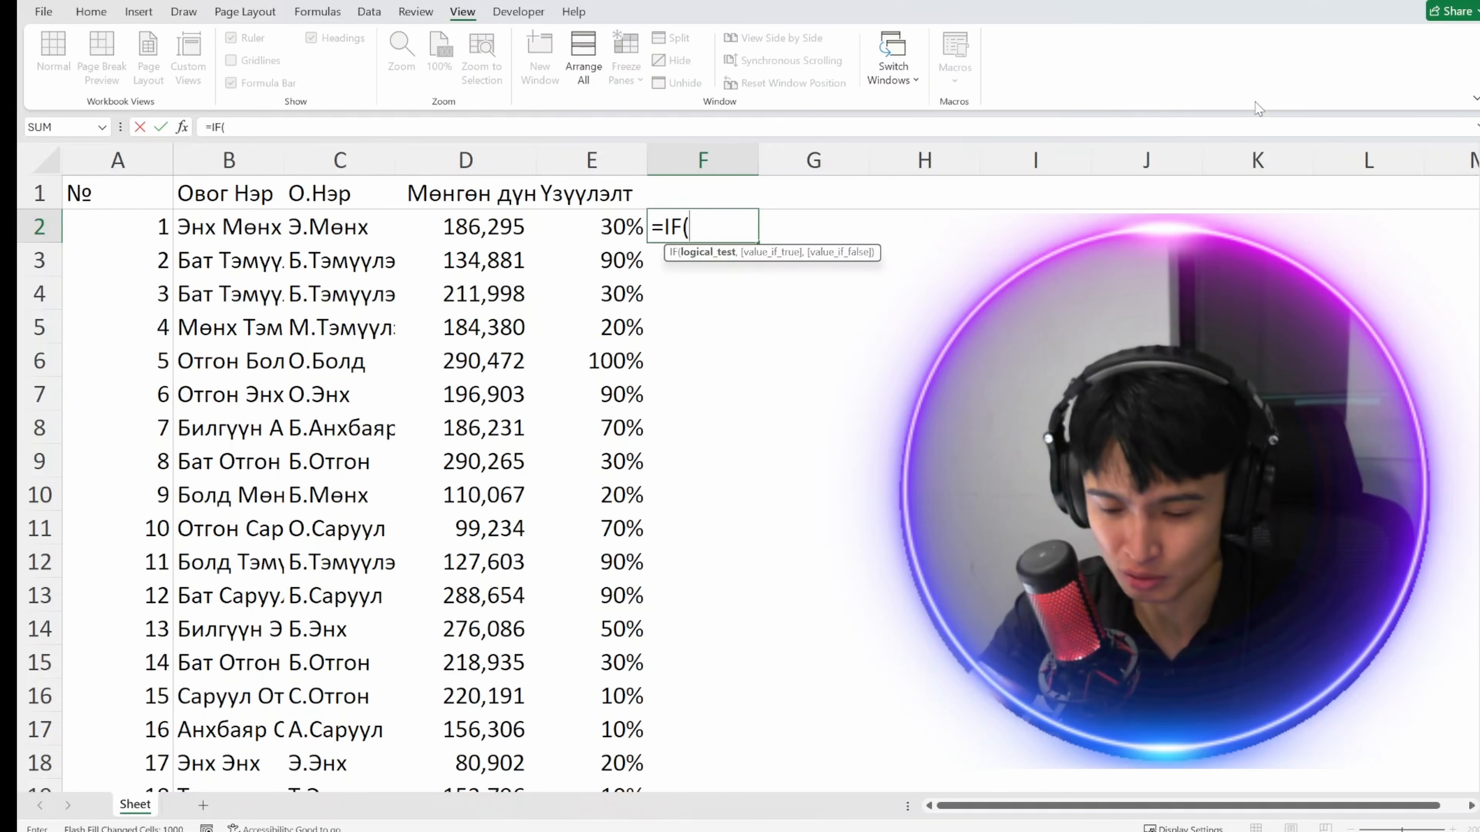
key(Left)
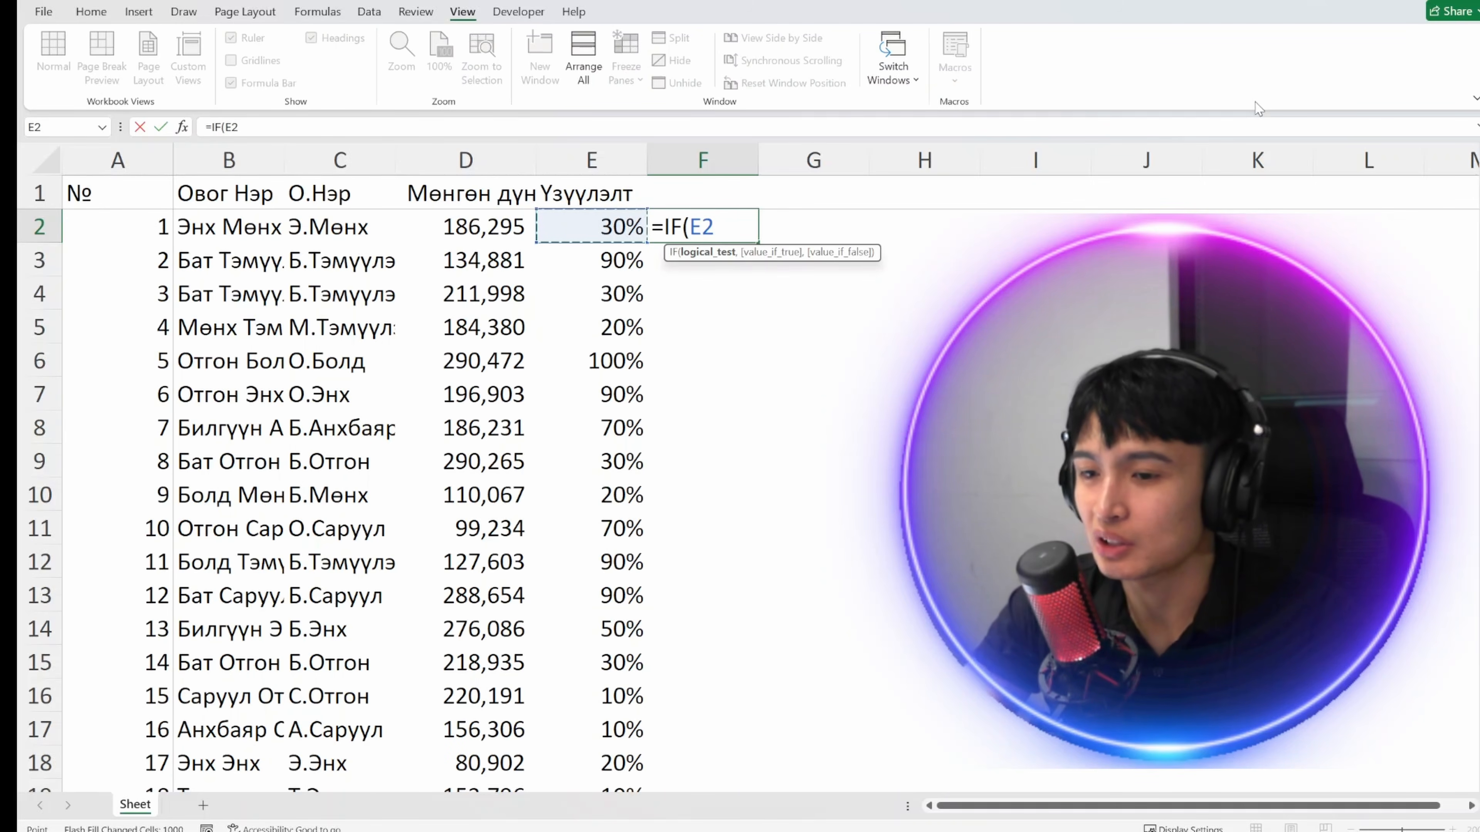
text(>)
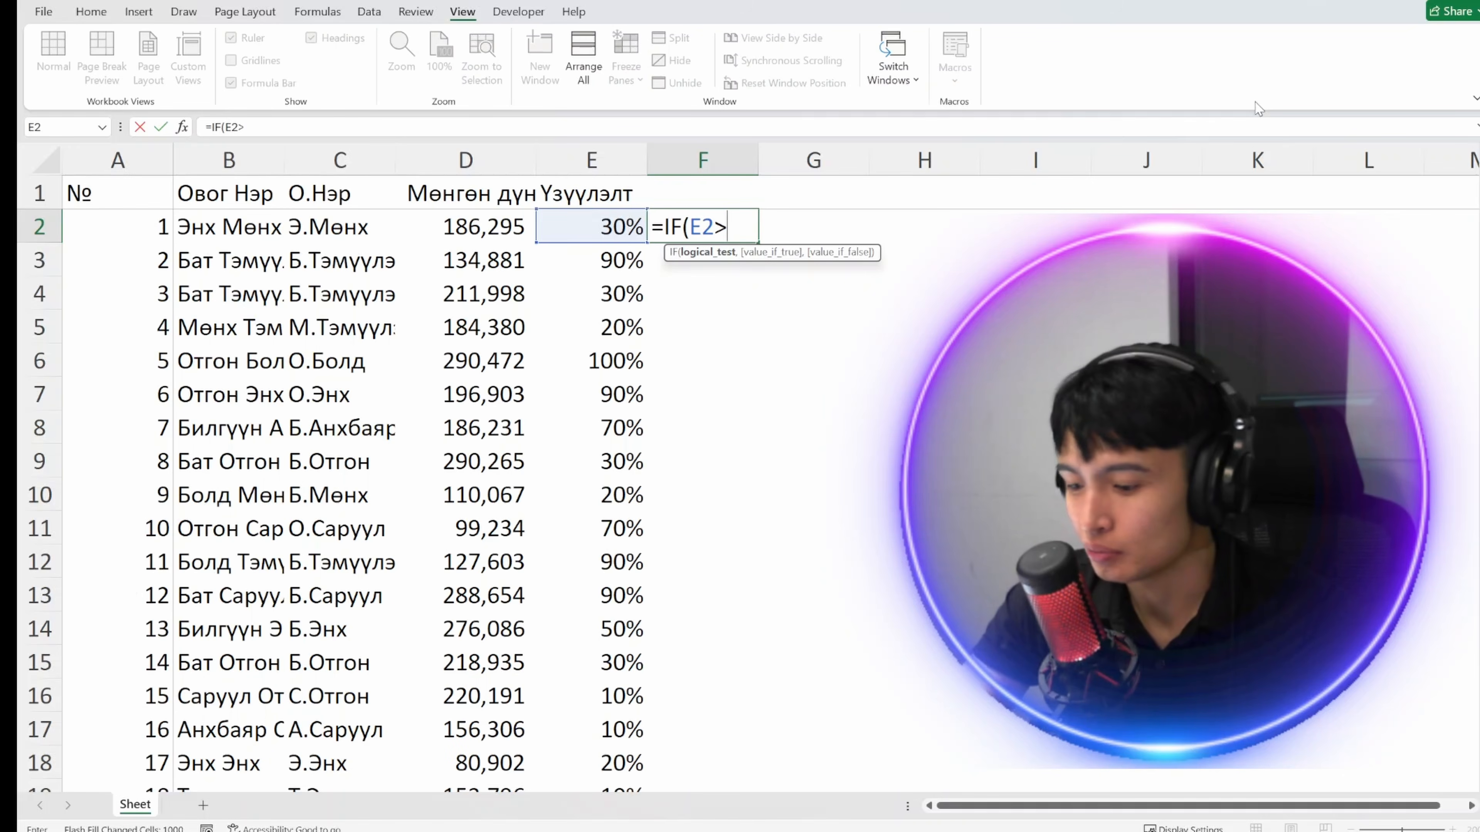
text(70)
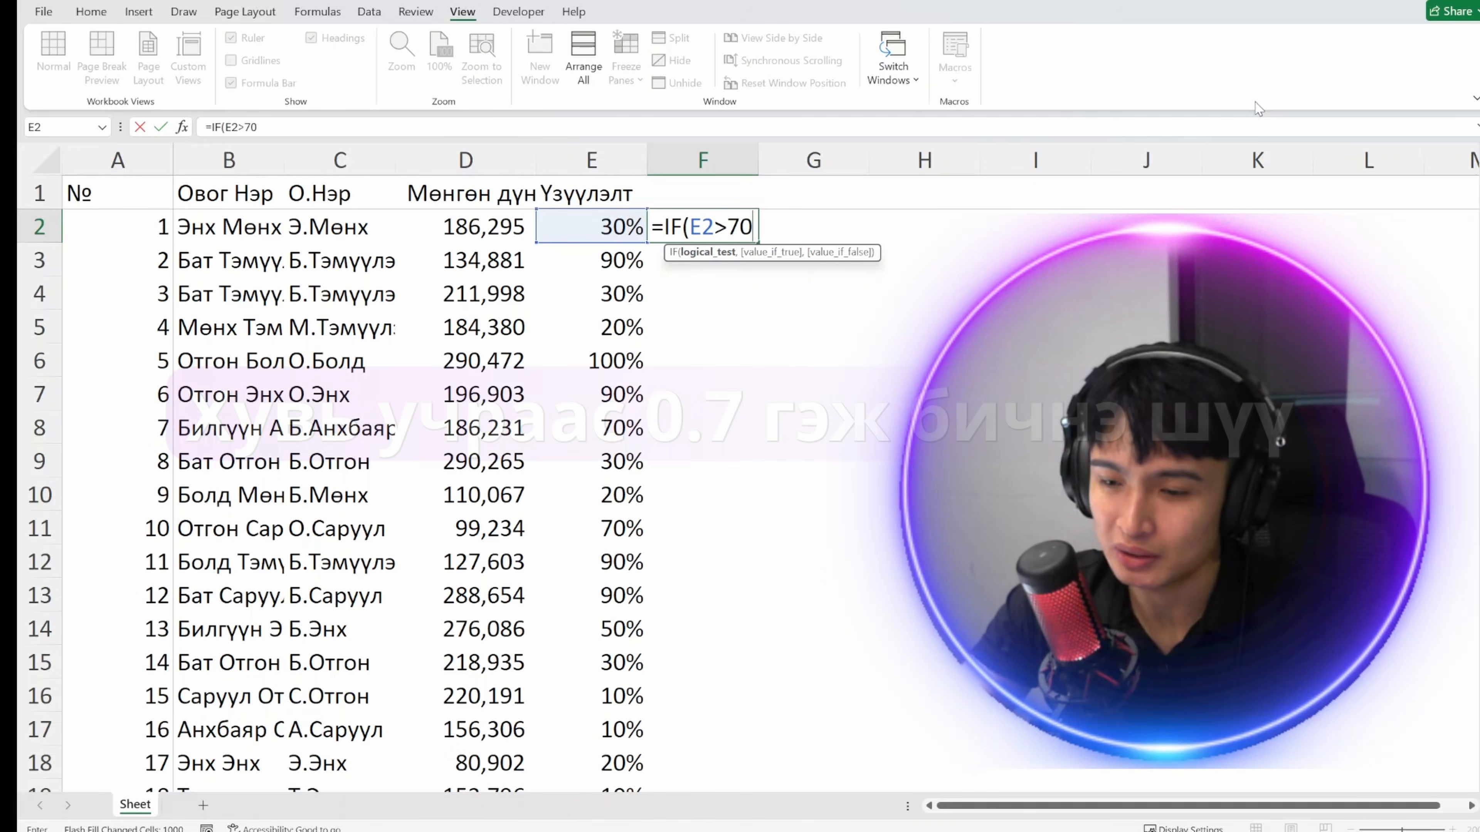
Step: Change the IF condition in F2 to E2>=70 and proceed to its value-if-true argument
key(BackSpace)
key(BackSpace)
text(+)
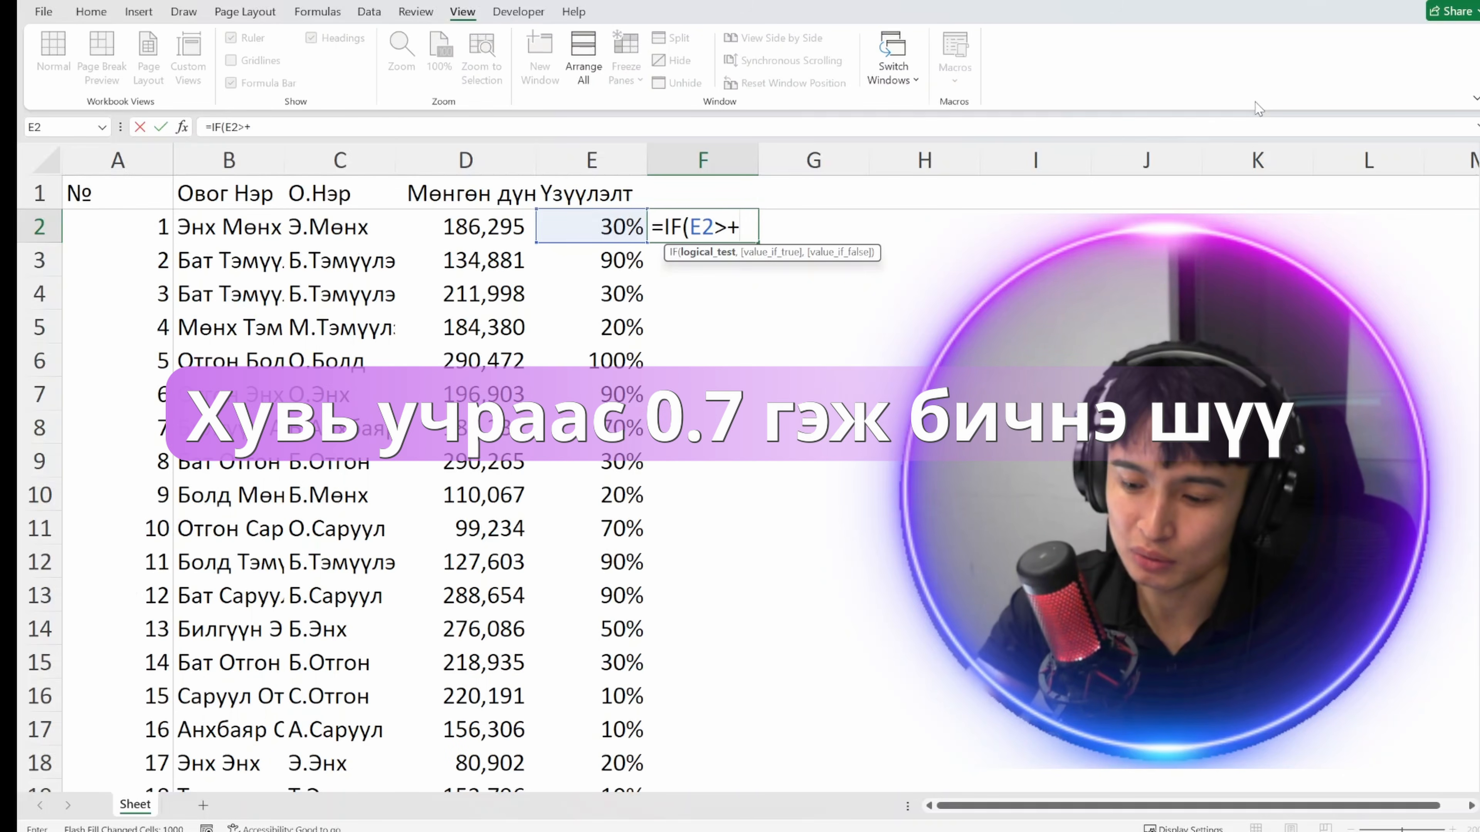
key(BackSpace)
text(=)
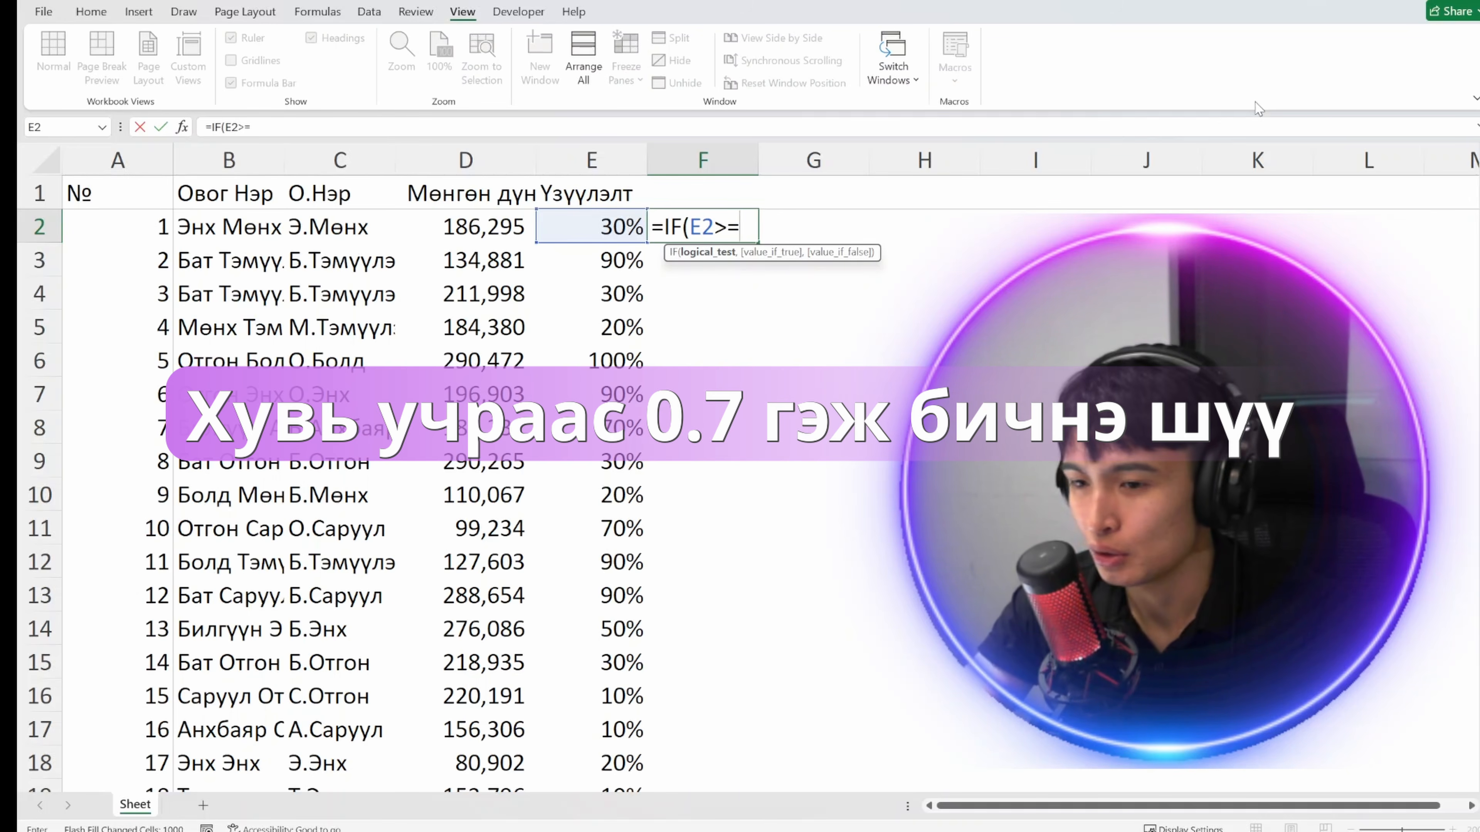
text(70)
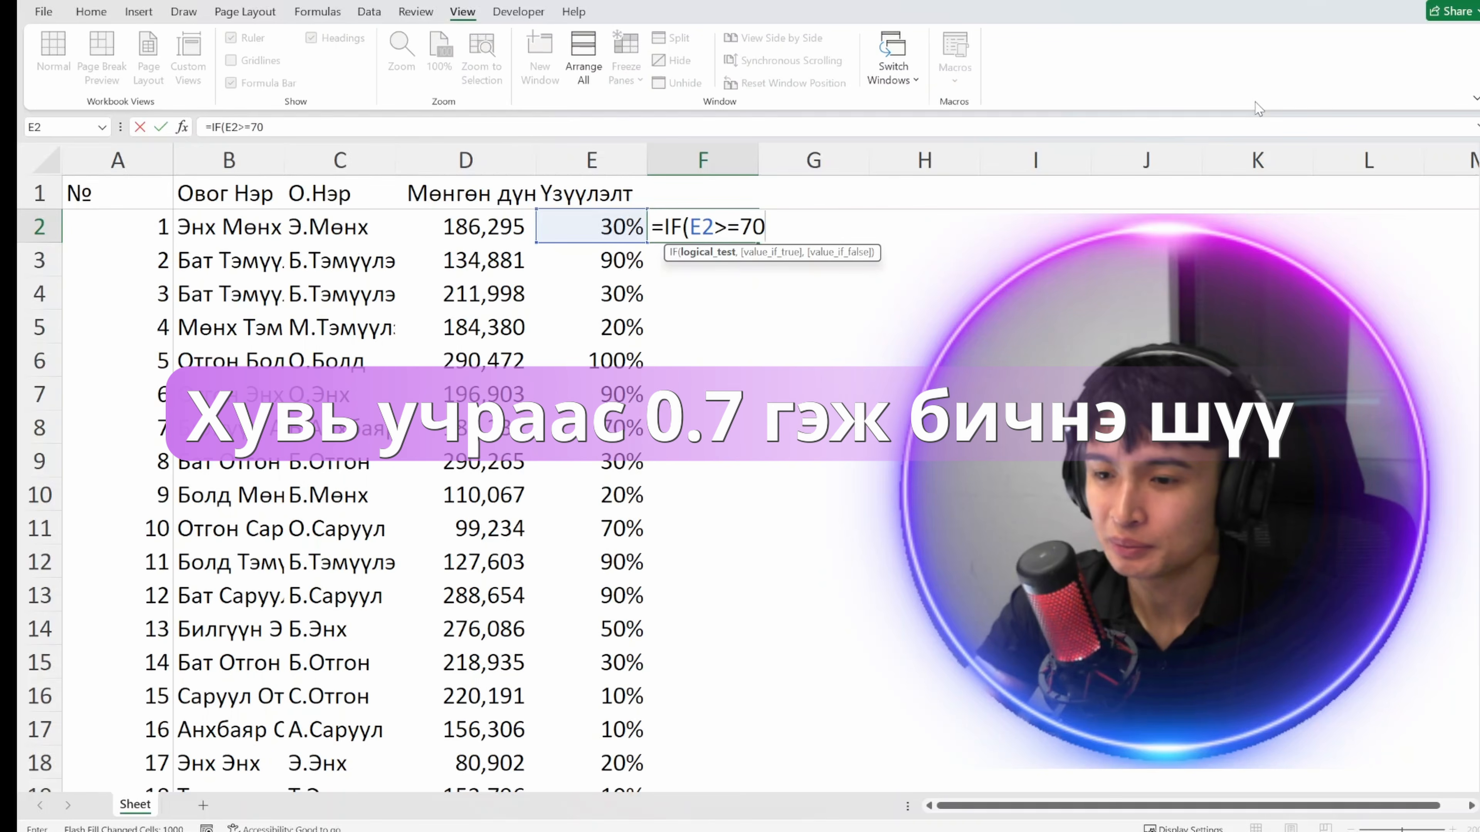
text(,)
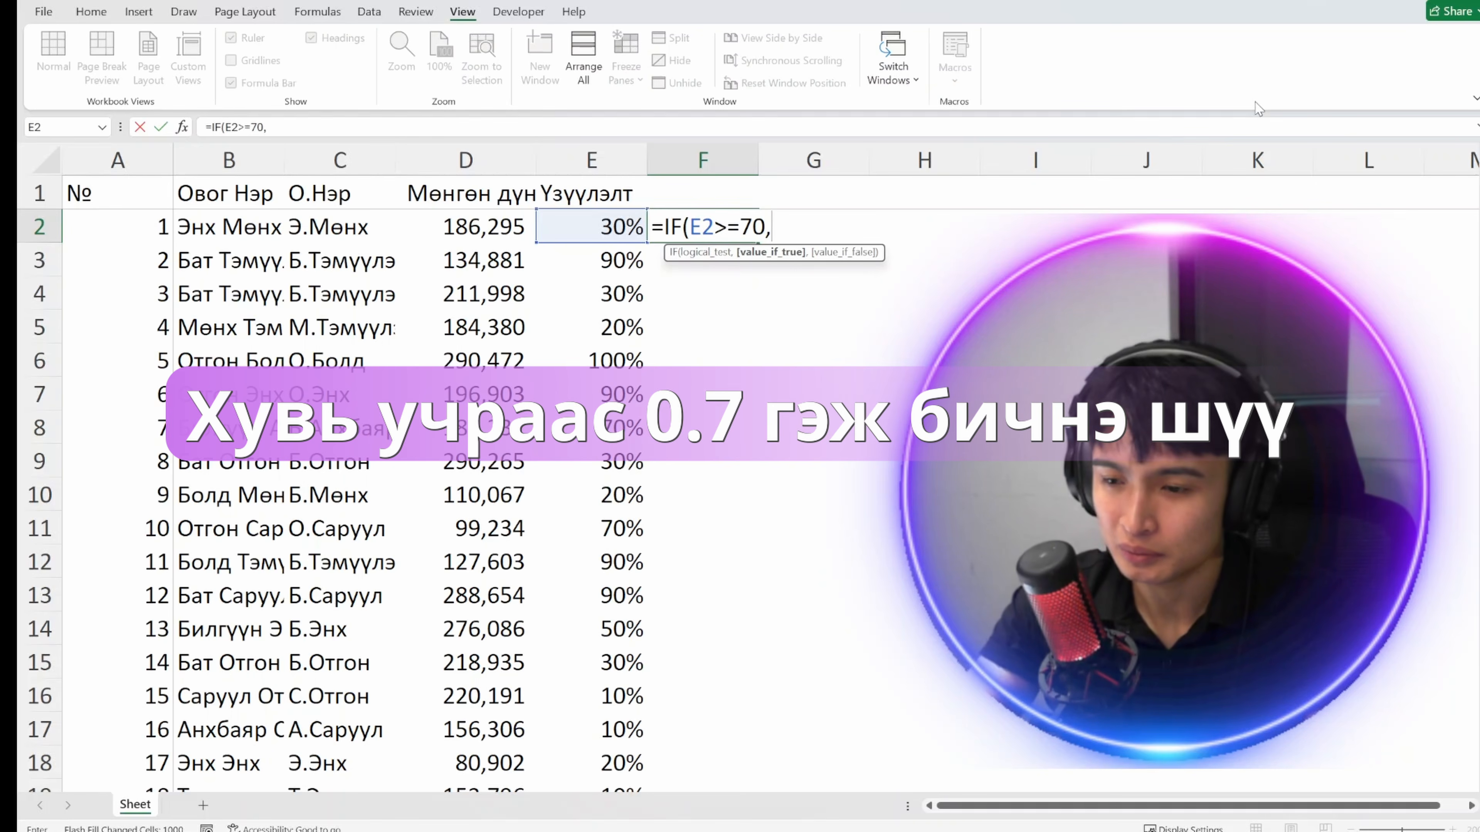
Step: Add "Амжилттай" as the true result and "Амжилтгүй" as the false result of the IF formula
text("")
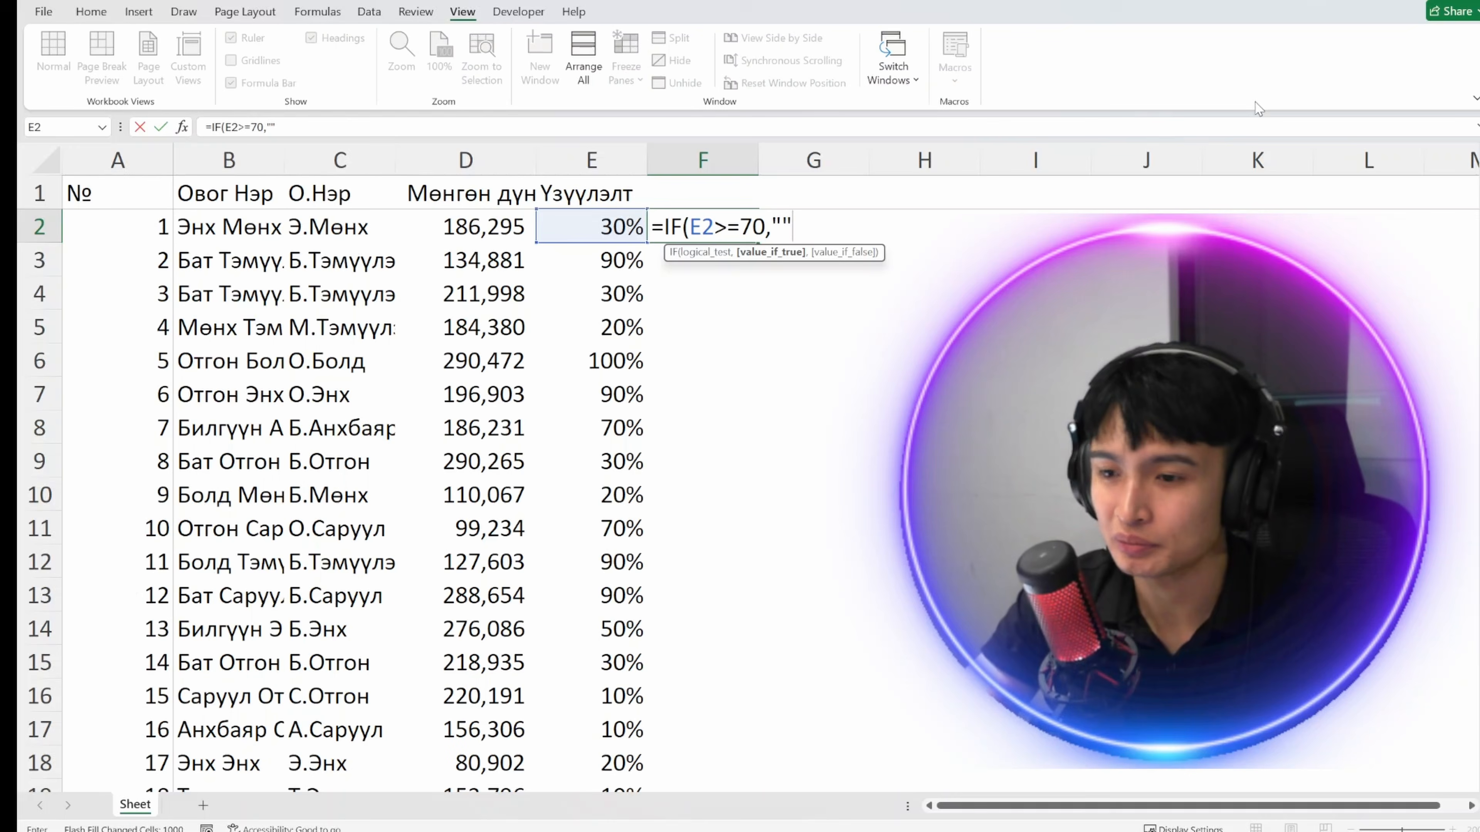
key(Left)
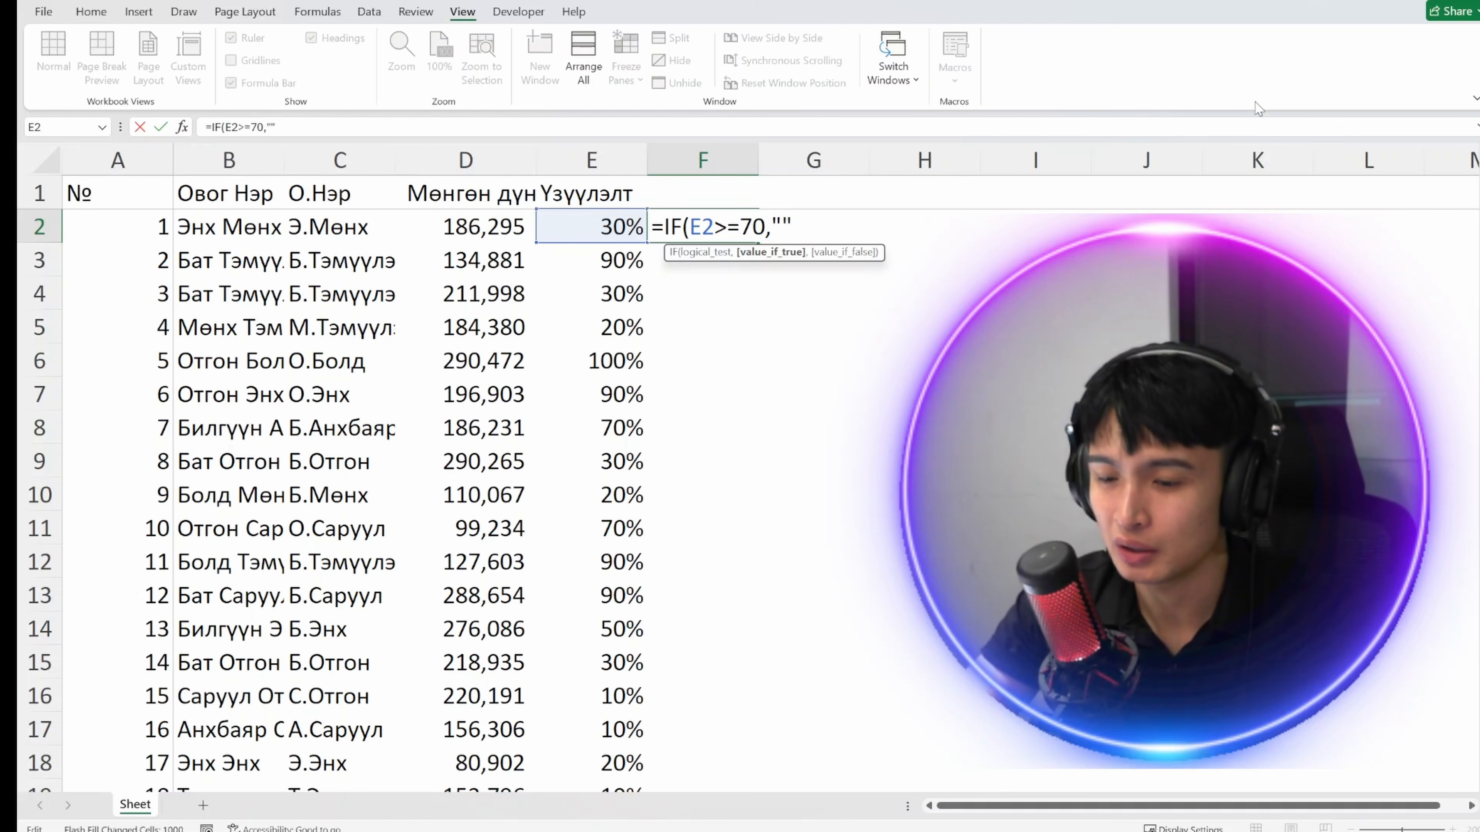
text(Амжил)
text(ттай)
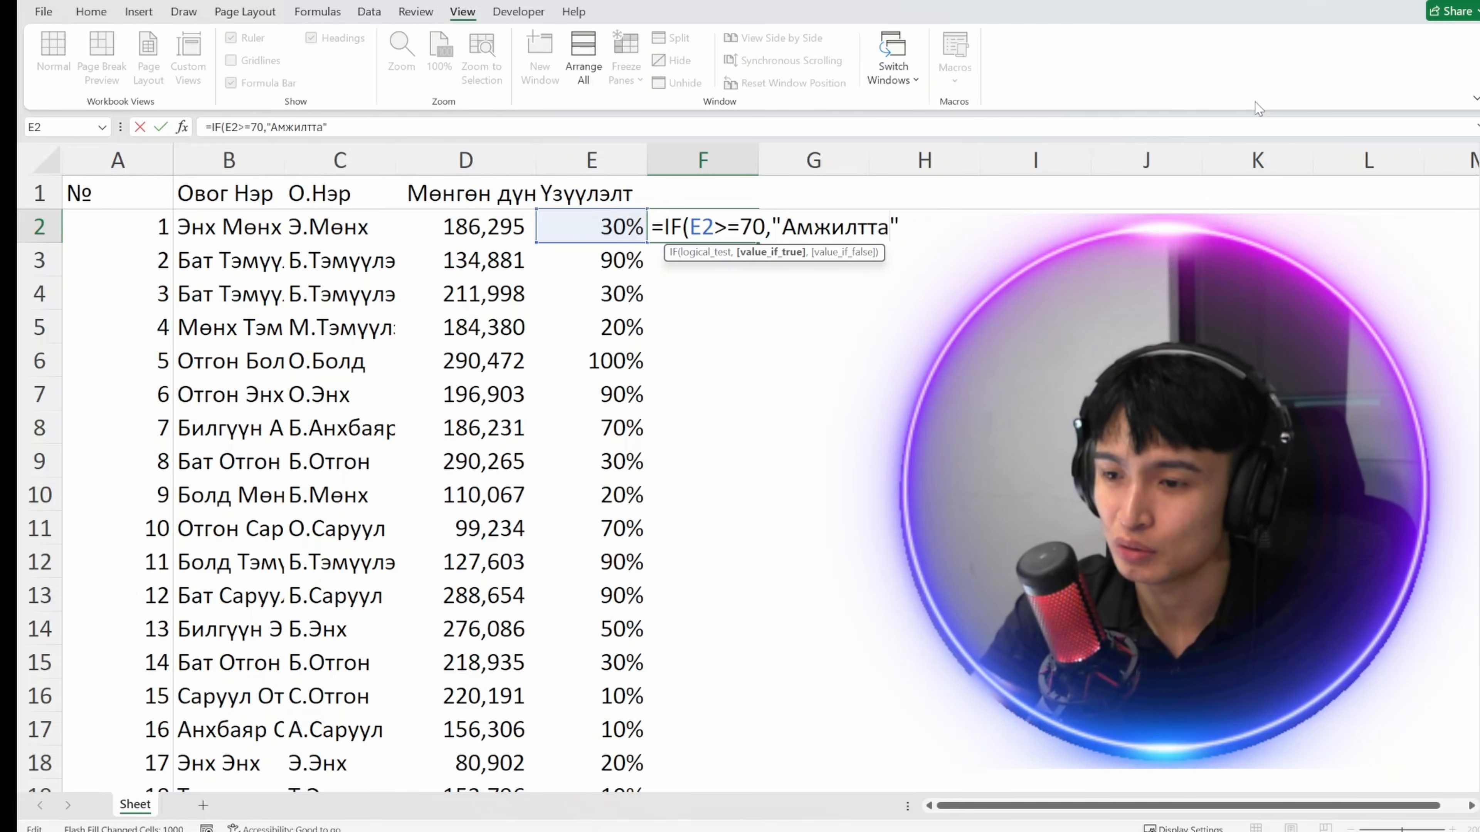
key(Right)
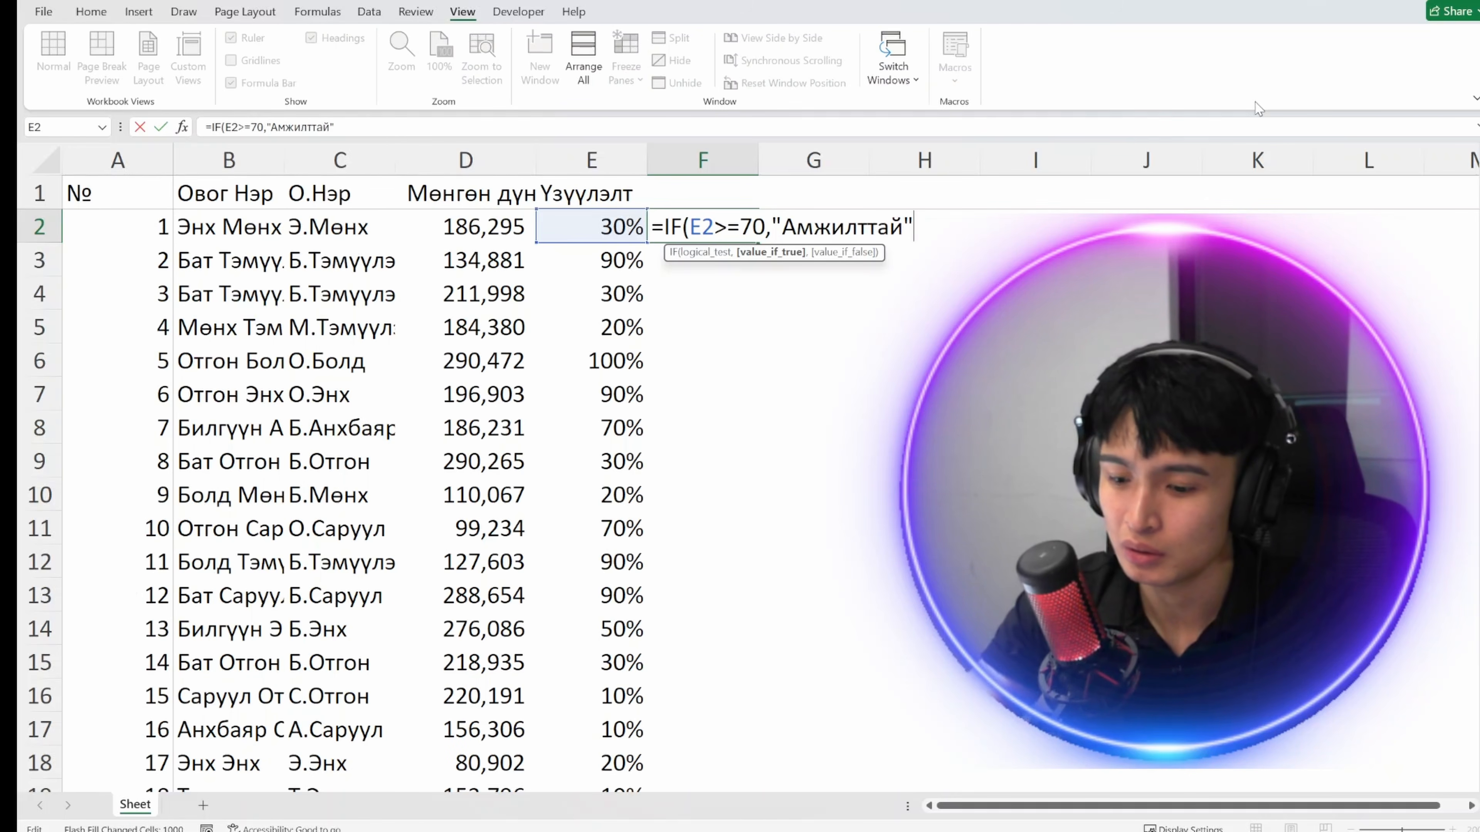
text(,"Амжилт)
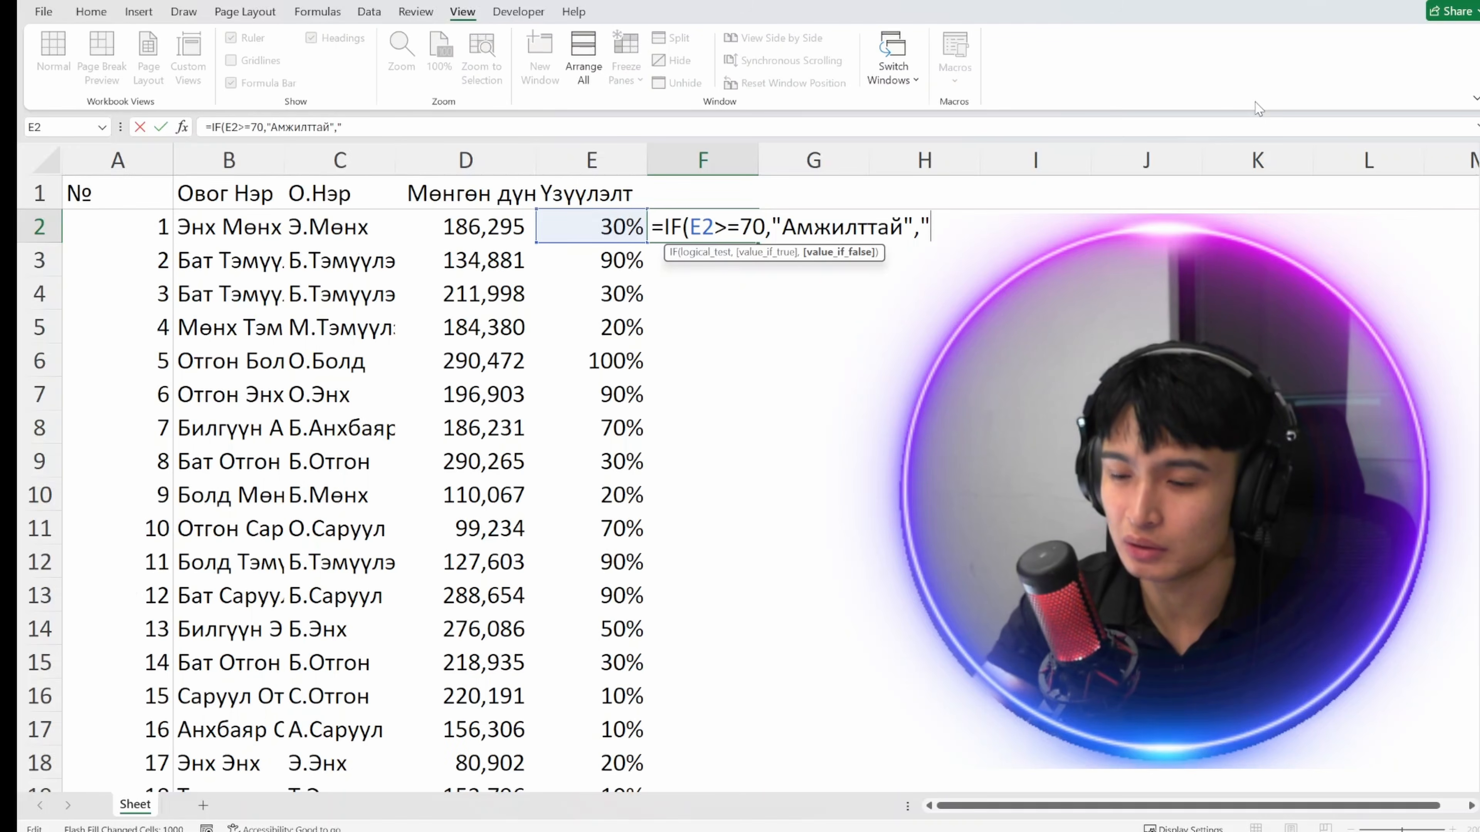
text(гү)
key(BackSpace)
key(BackSpace)
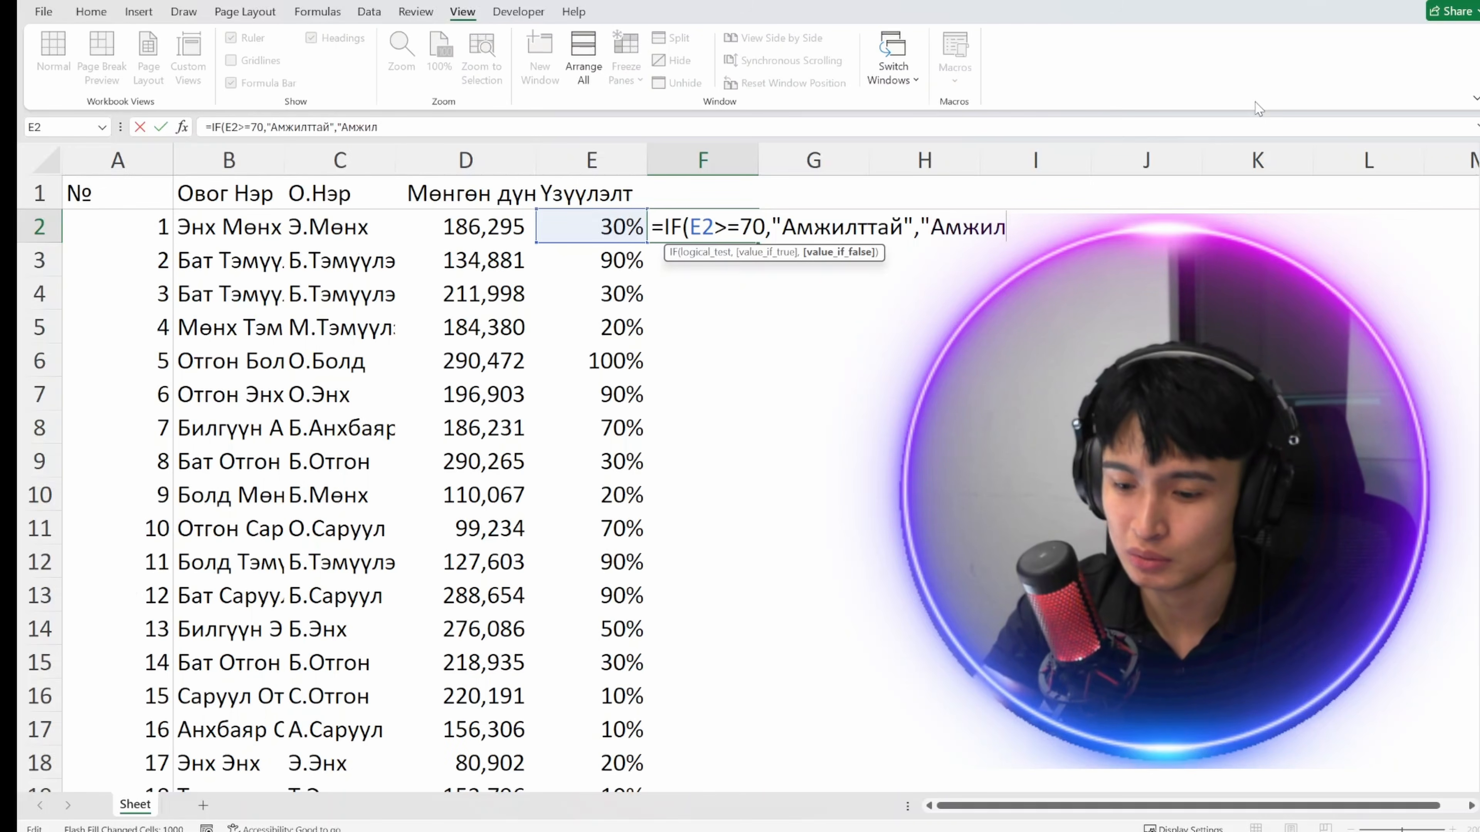
text(тгүй")
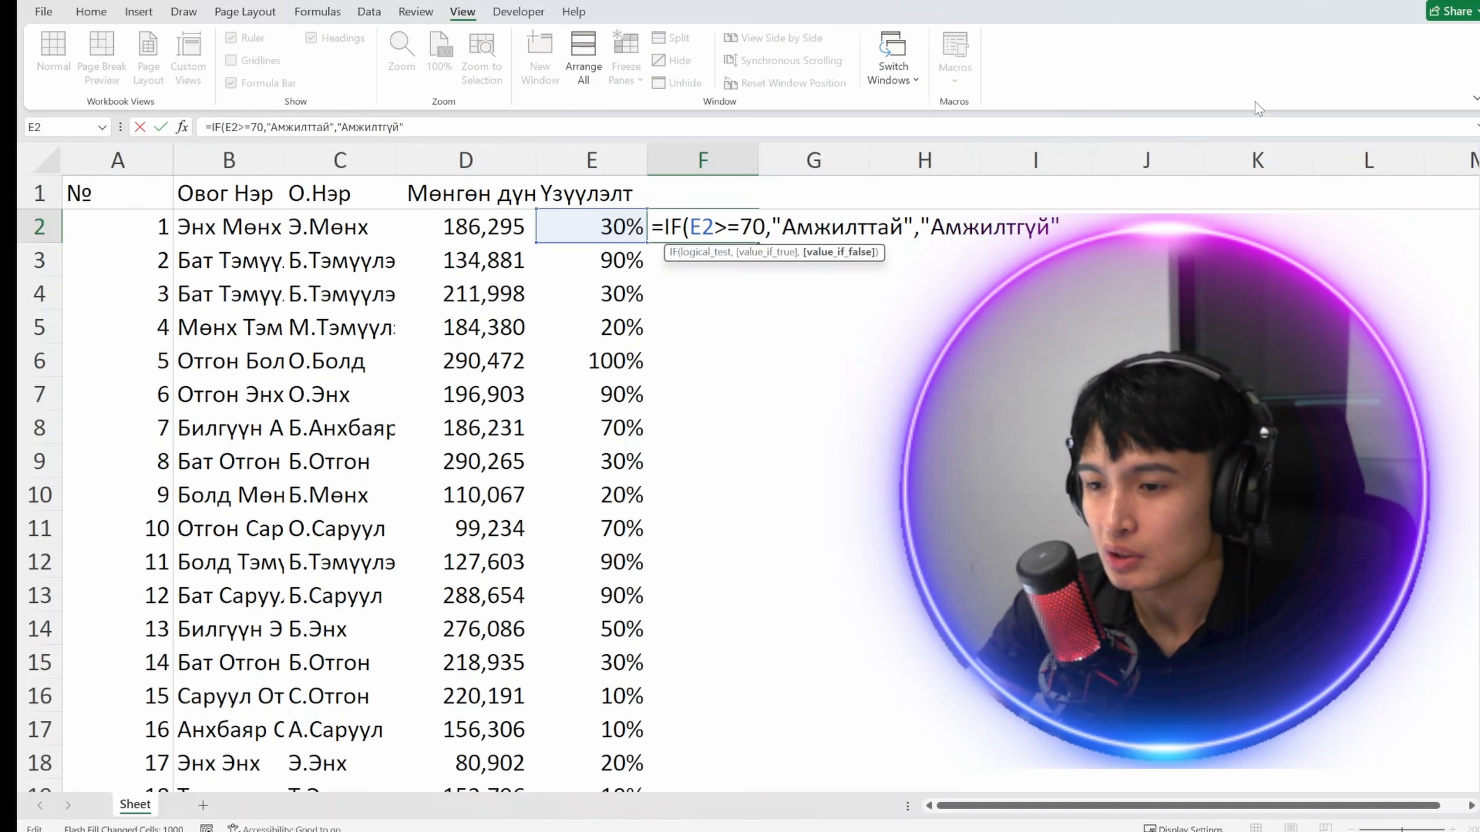
Step: Review the "Амжилттай" and "Амжилтгүй" arguments and commit the IF formula in F2
key(Left)
key(Left)
key(Left)
key(Left)
key(Left)
key(Left)
key(Left)
key(Left)
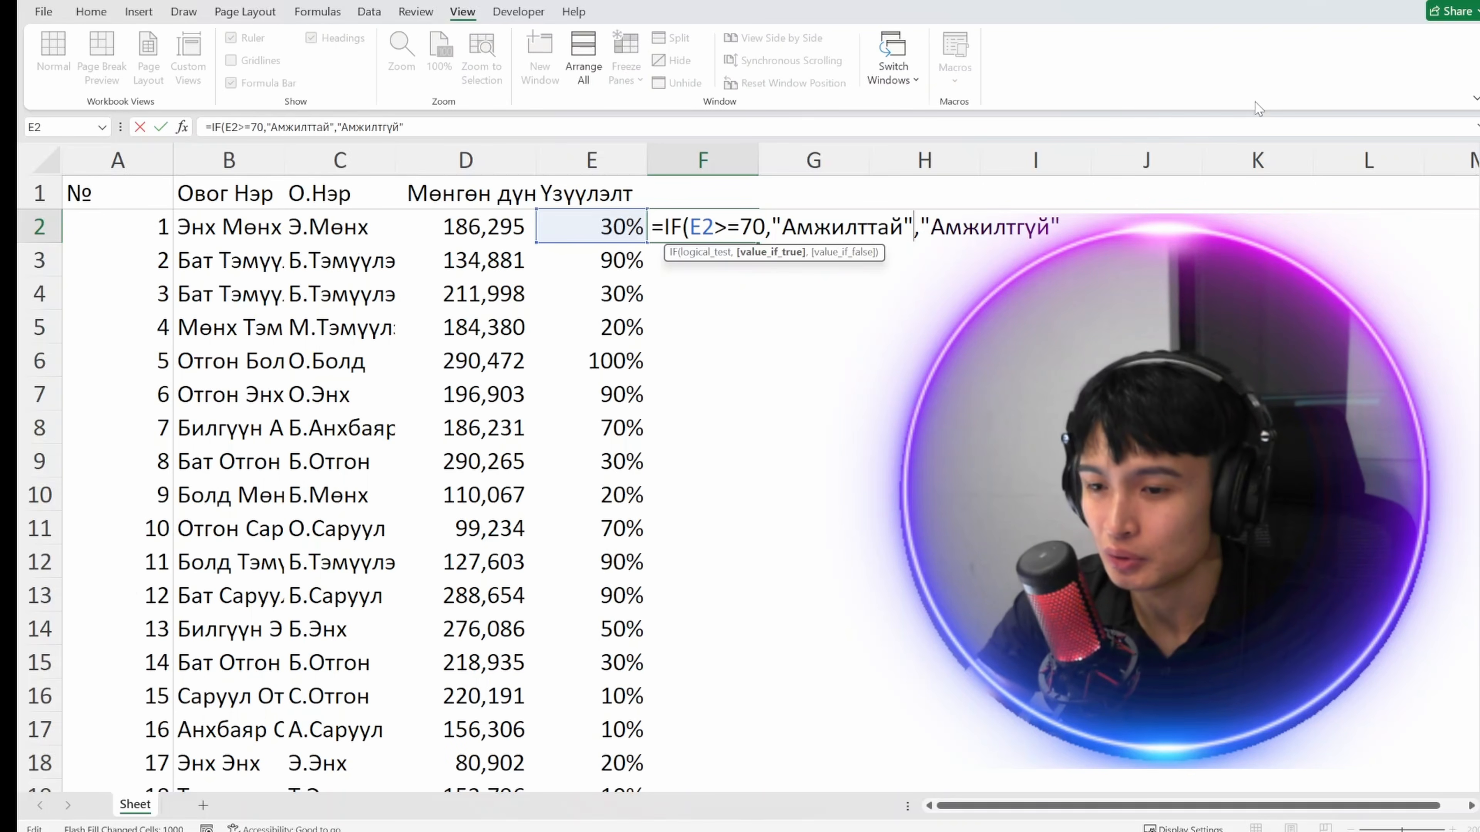
key(ctrl+shift+Left)
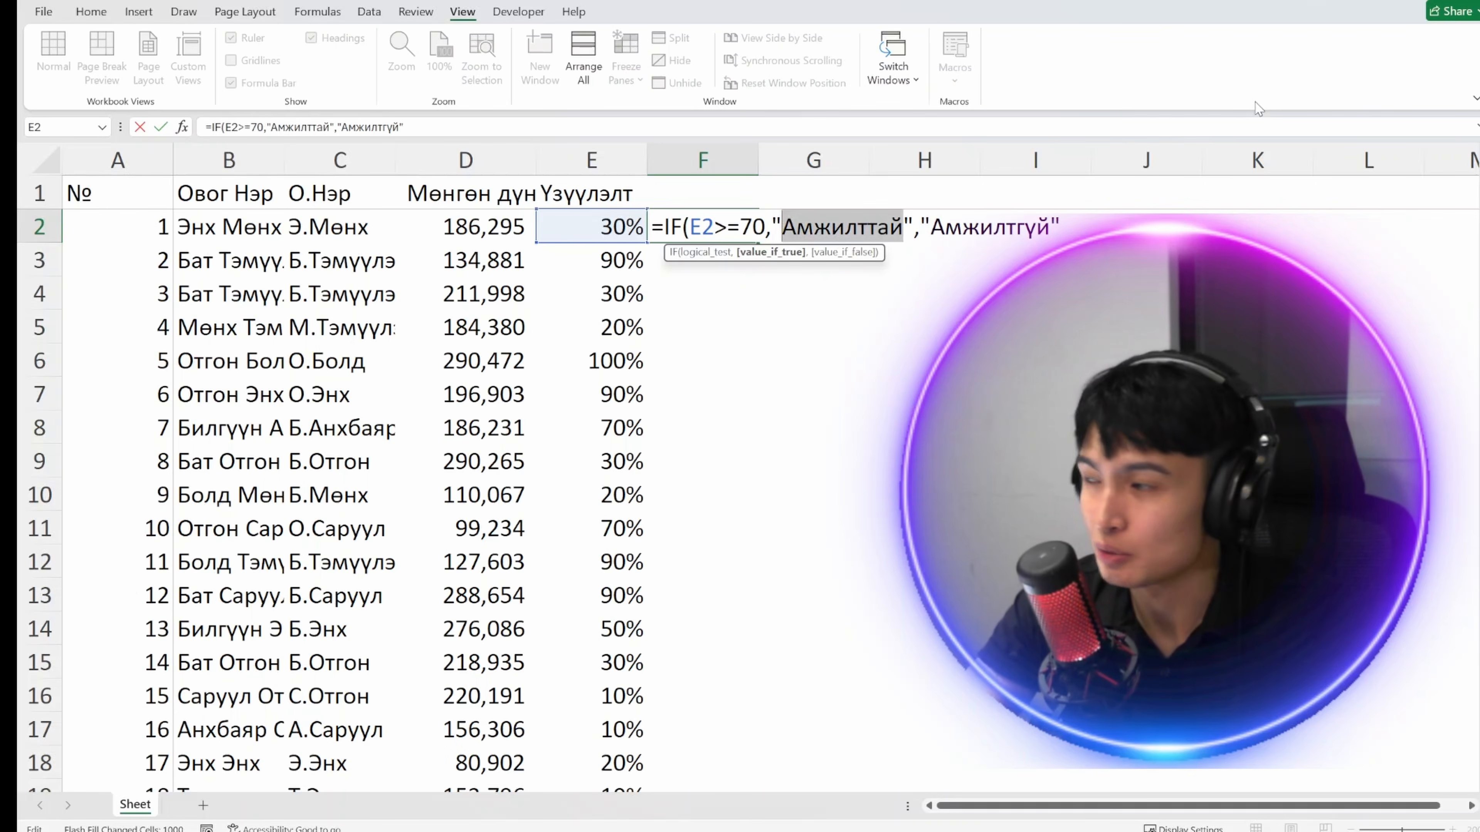
key(Right)
key(Right)
key(Right)
key(Right)
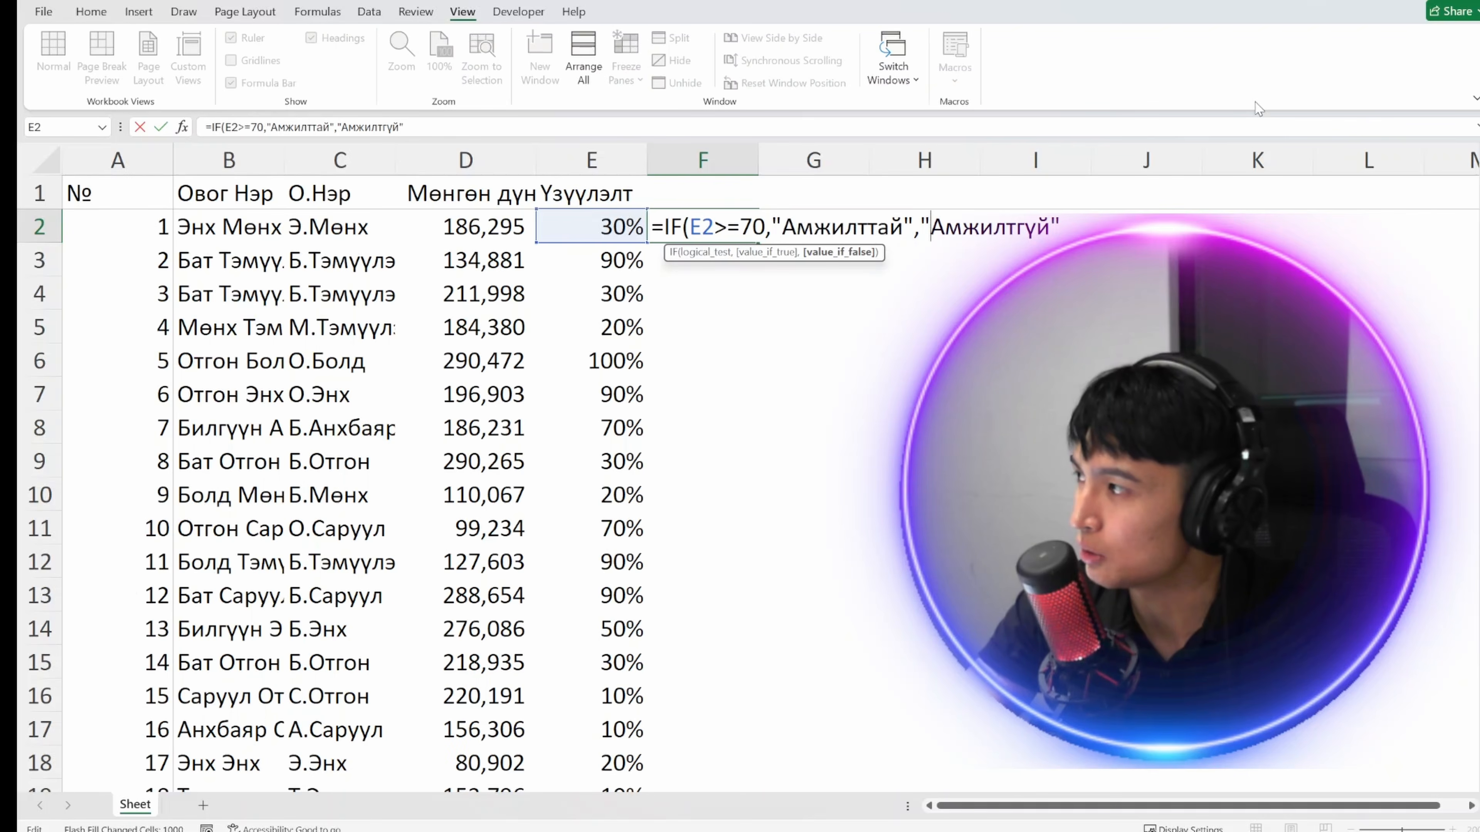
key(ctrl+shift+Right)
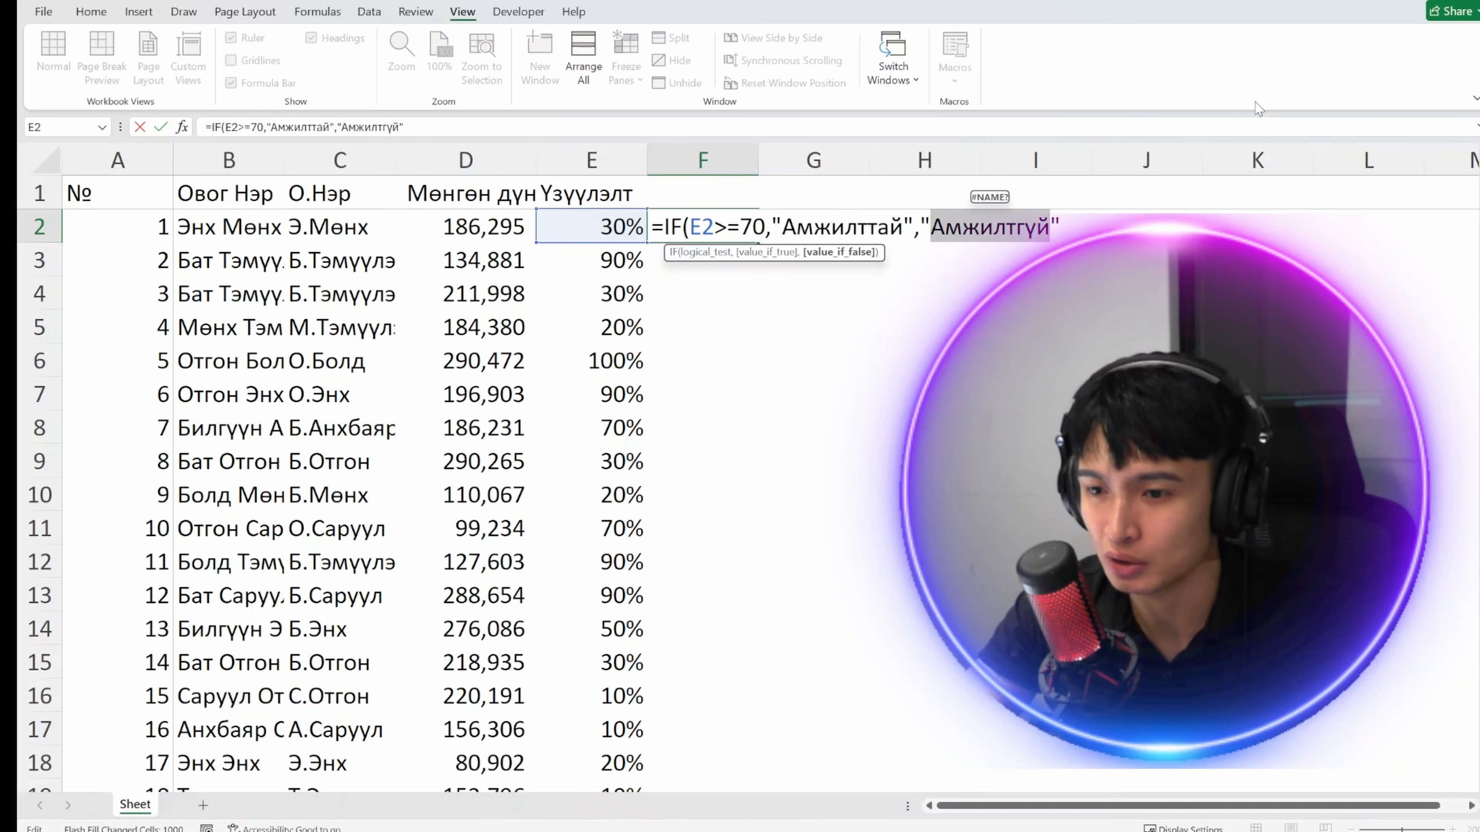
key(Return)
key(Up)
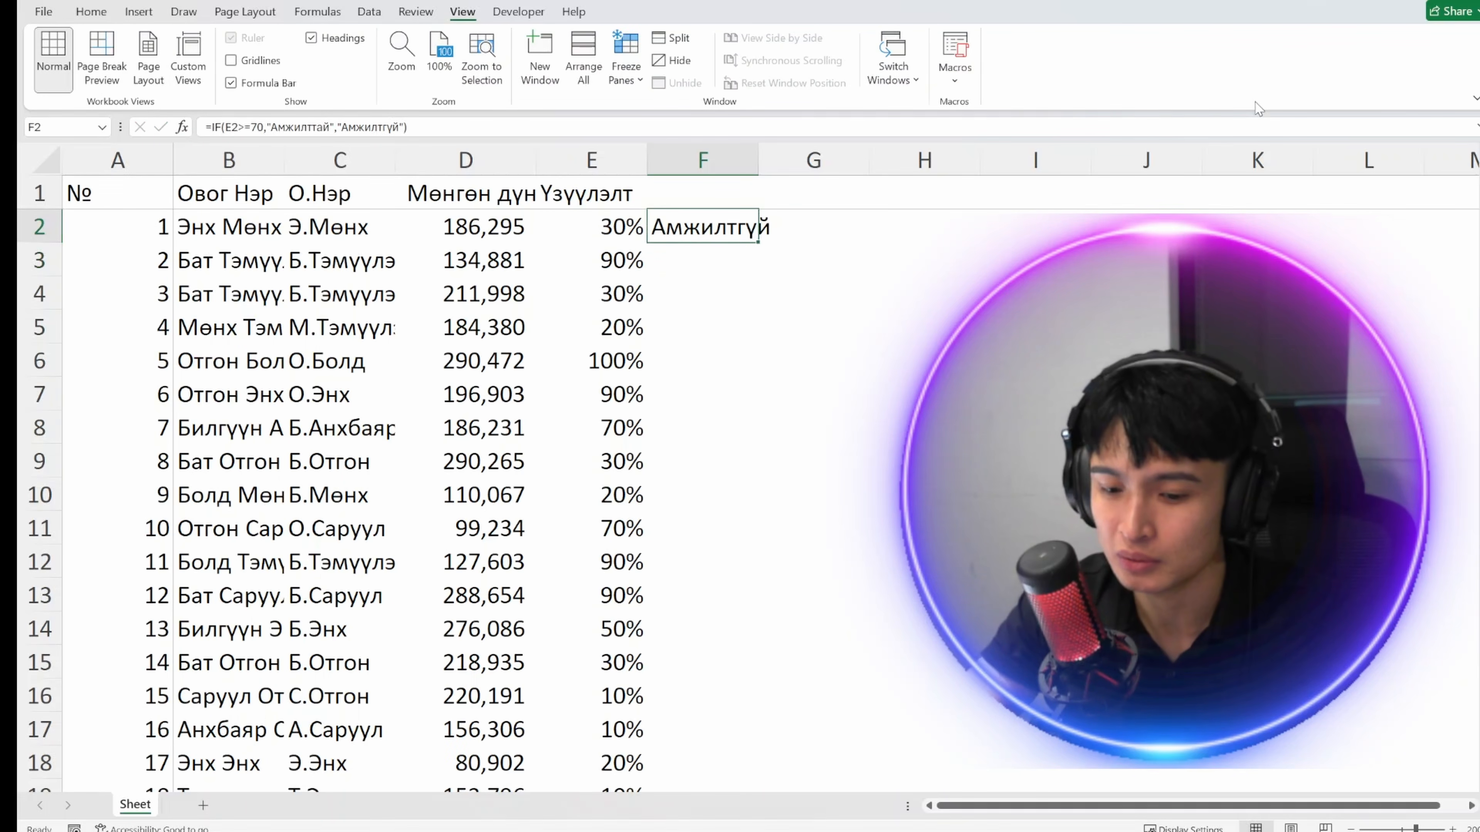
Step: Copy the IF formula from F2 down column F to the last data row
key(ctrl+c)
key(Down)
key(Left)
key(ctrl+Down)
key(Right)
key(ctrl+shift+Up)
key(ctrl+v)
key(Escape)
key(ctrl+Up)
key(Up)
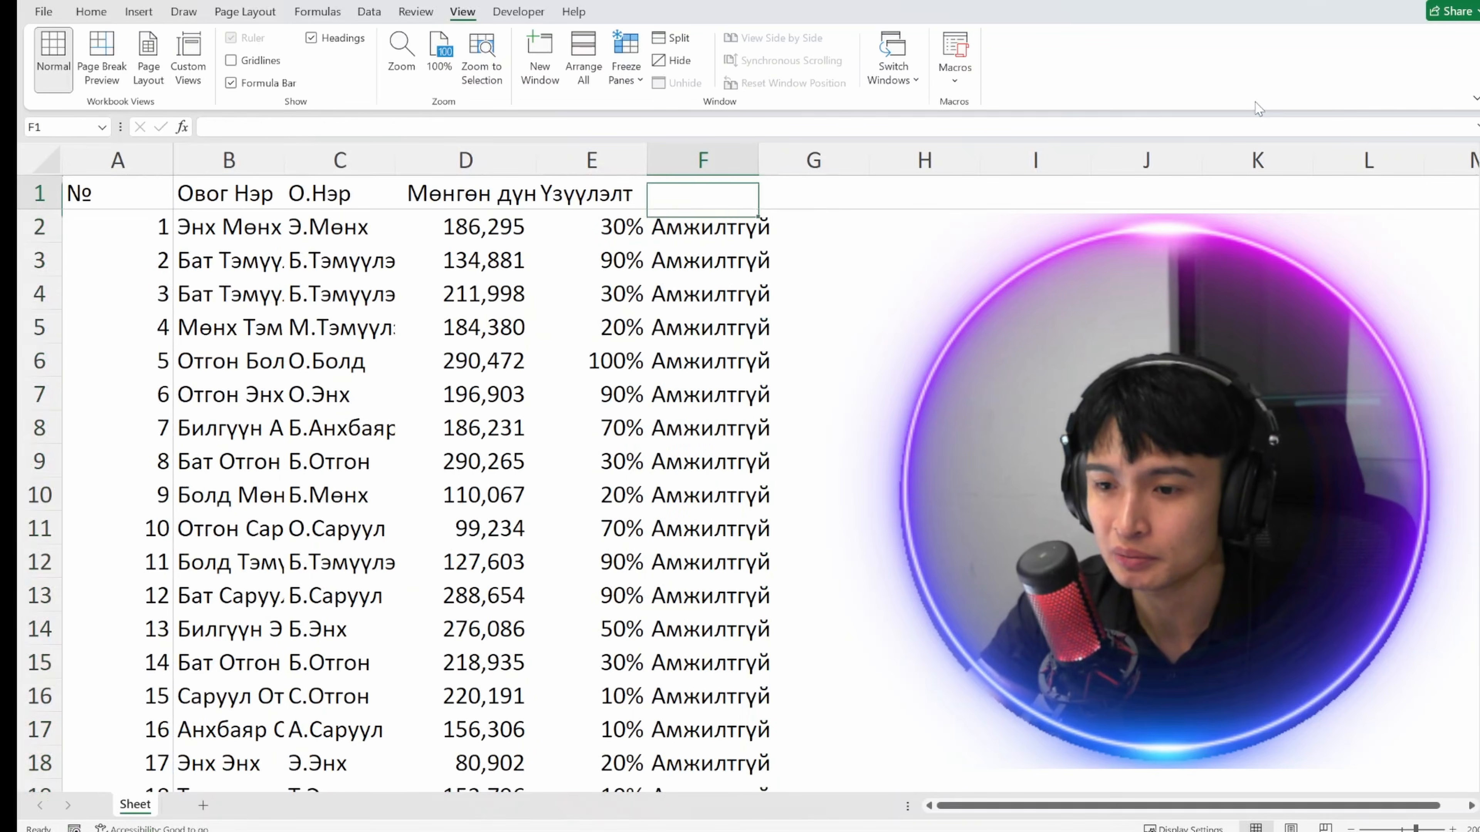
Step: Enter "эсэх" as the header of column F in F1
key(Down)
key(Up)
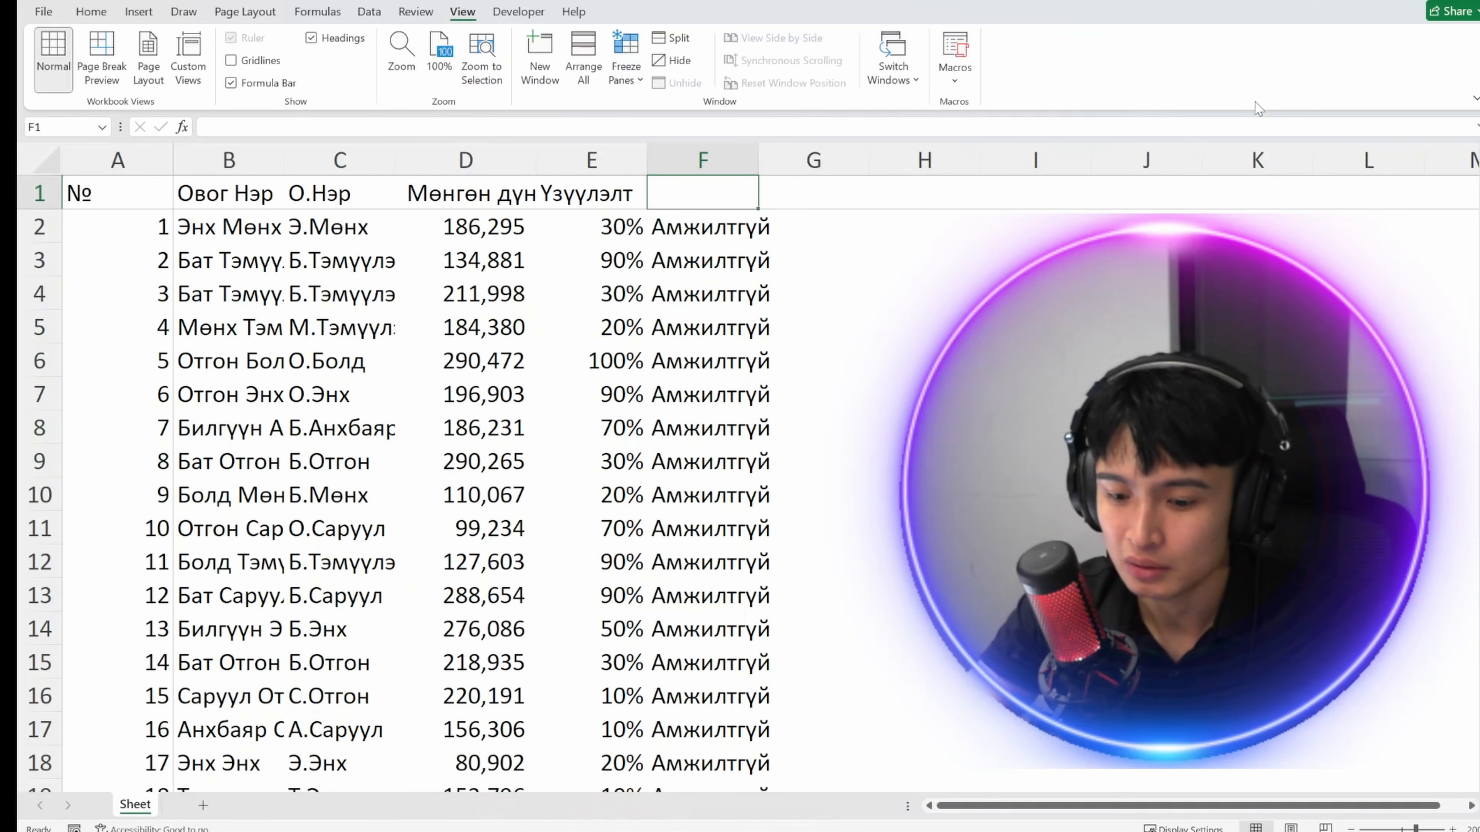
text(эсэх)
key(Return)
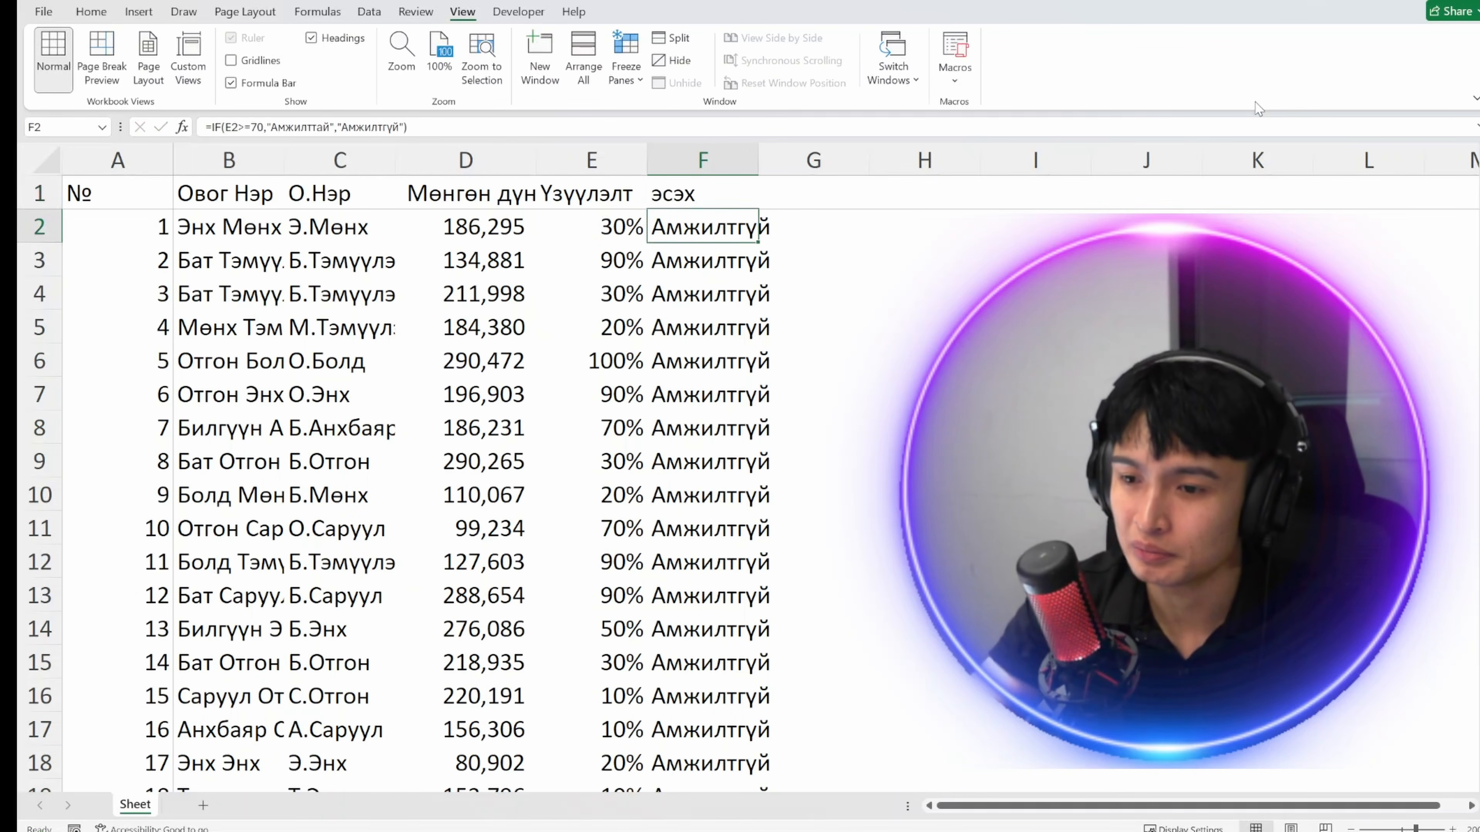
Step: Examine the IF formula in F2 and the cell it refers to
key(Up)
key(Down)
key(F2)
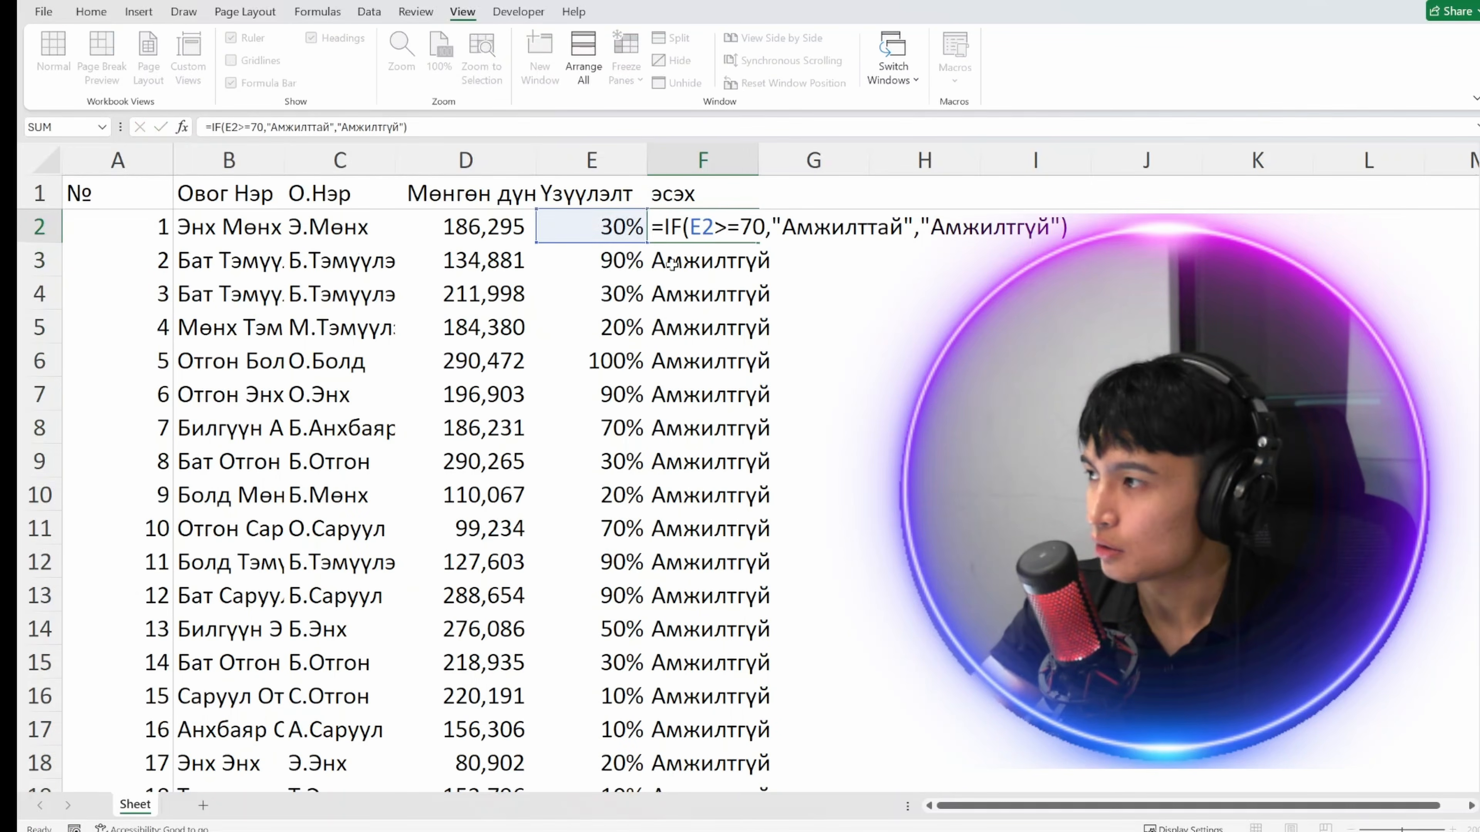
key(Escape)
key(Left)
key(Left)
key(Right)
key(Right)
key(Up)
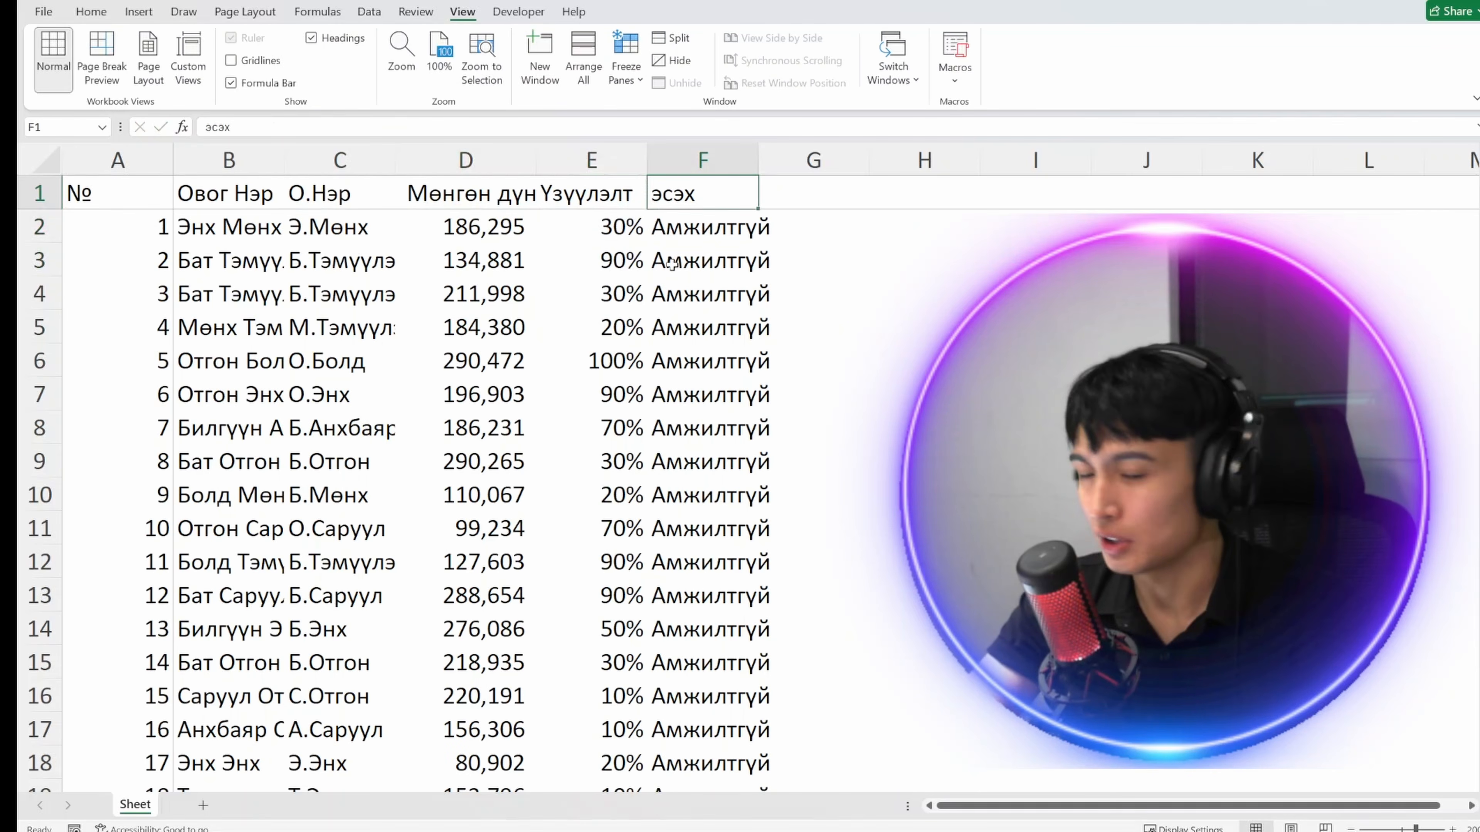
Step: Enter "Хэд?" as the header of the empty column G in G1
key(Down)
key(Left)
key(Right)
key(Right)
key(Up)
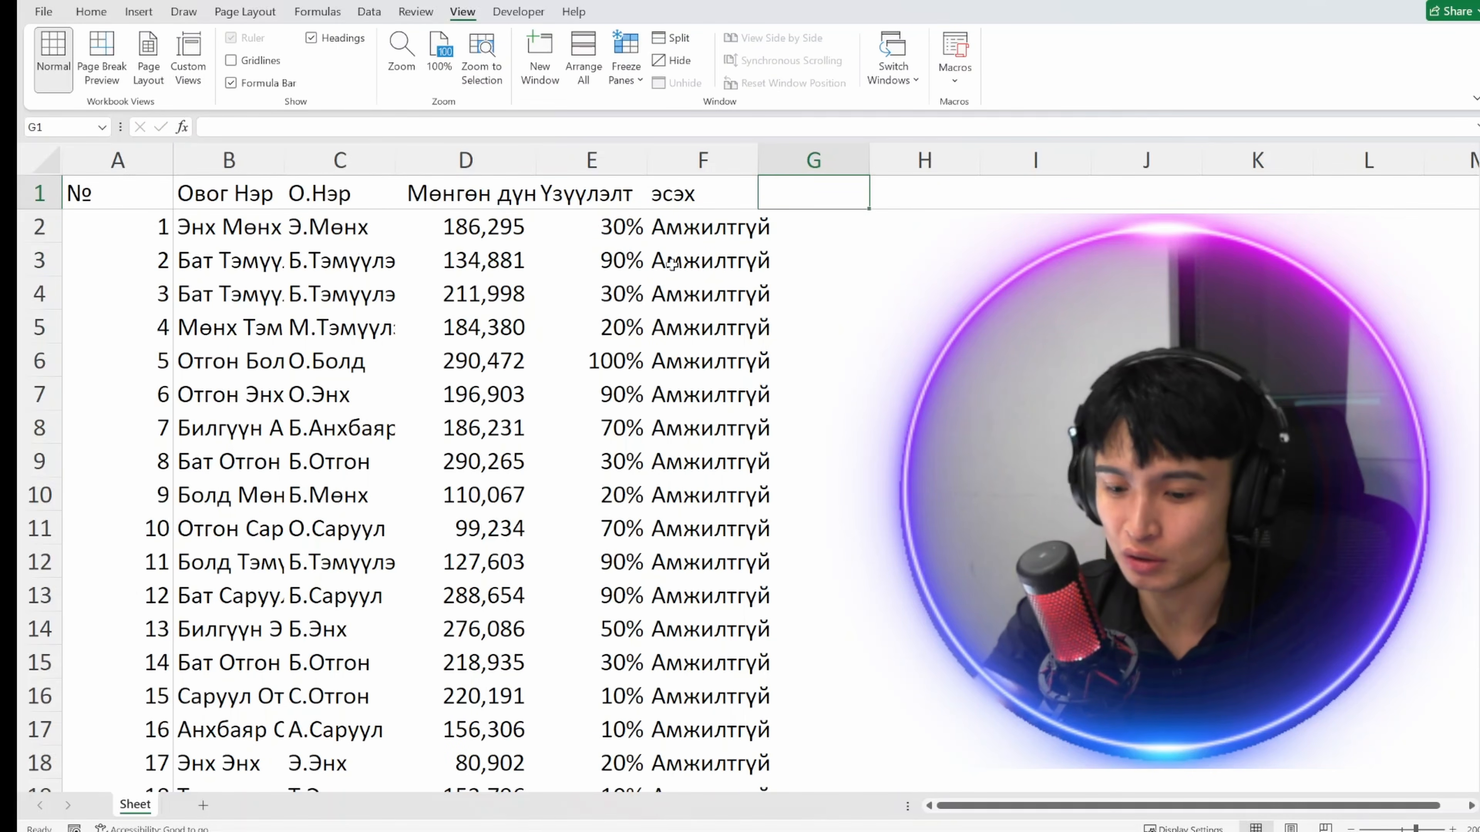
text(Хэд?)
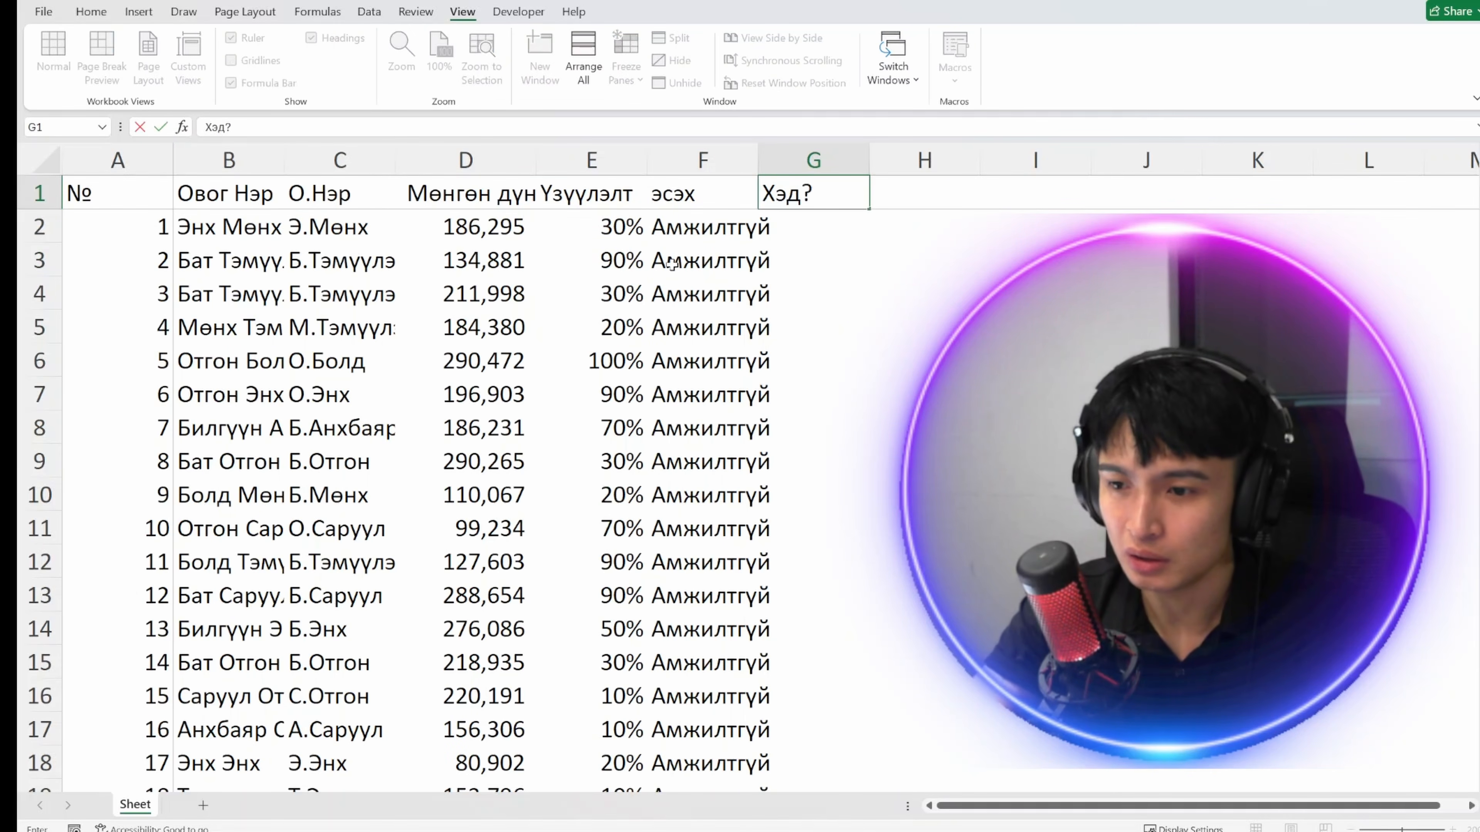
key(Return)
Step: Center the contents of columns F and G horizontally
key(Left)
key(ctrl+space)
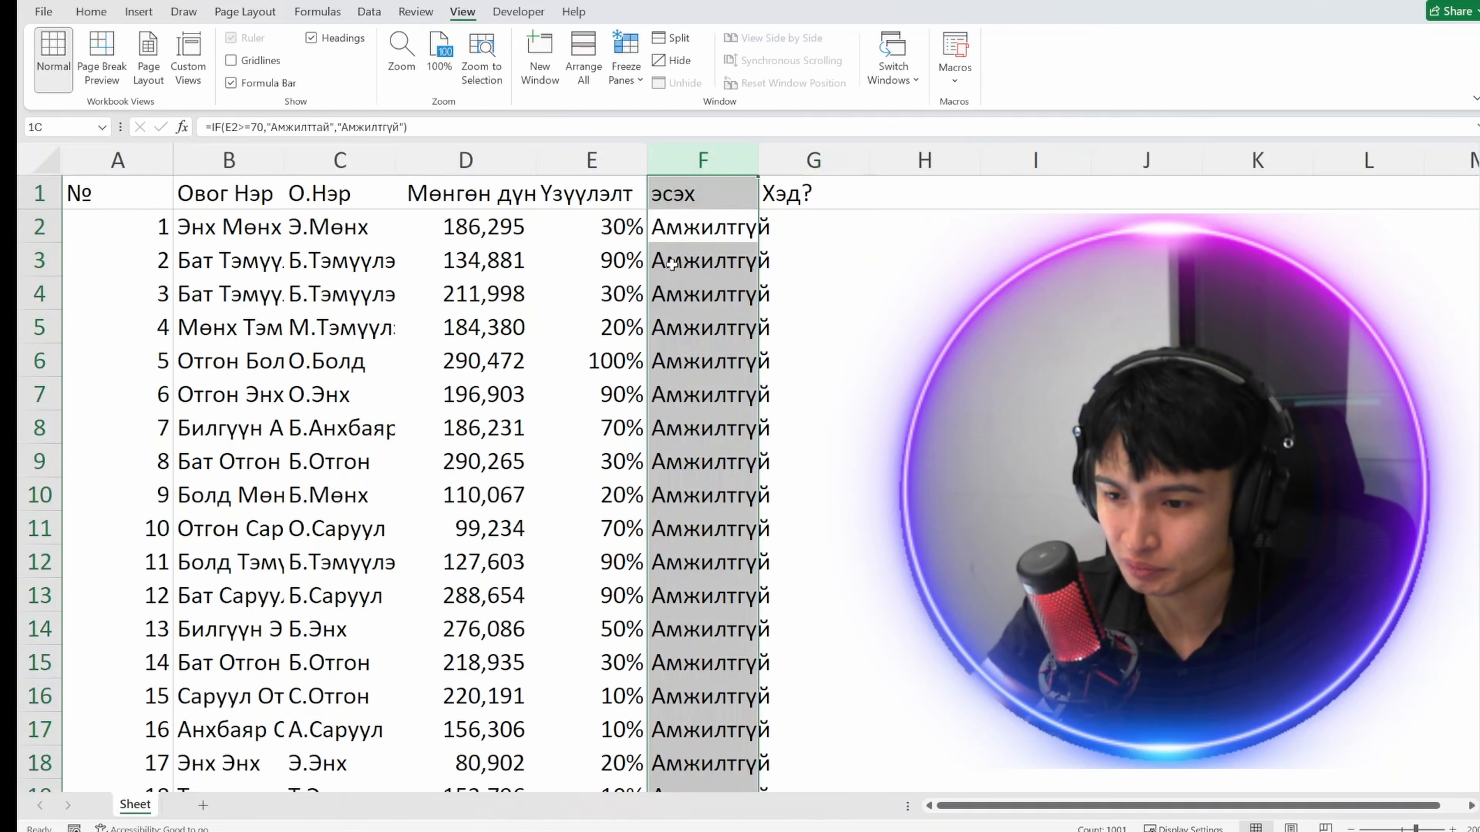
key(shift+Right)
key(alt+h)
key(a)
key(c)
Step: Set the width of column F to 15
key(Right)
key(Down)
key(Left)
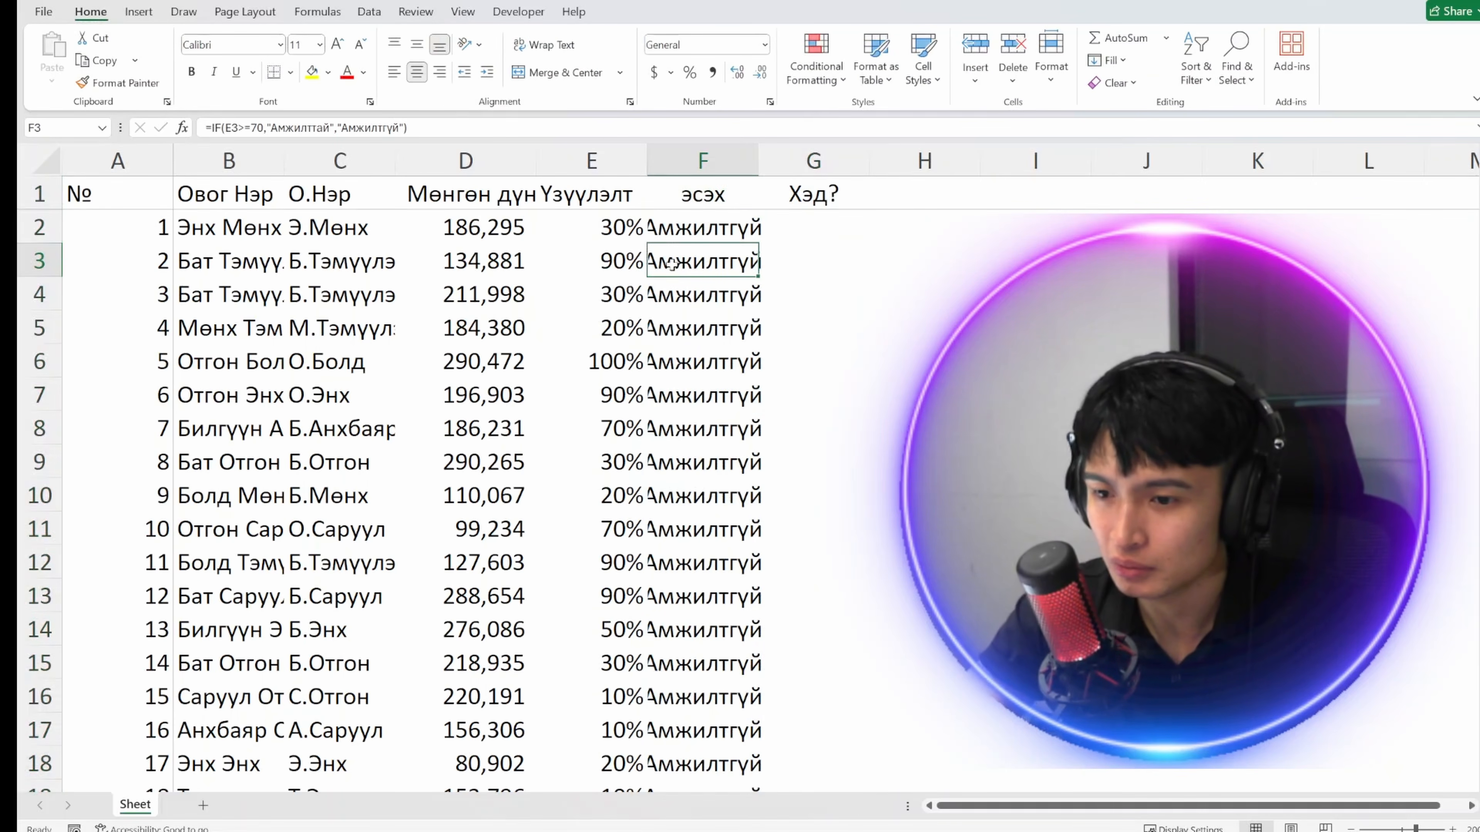
key(ctrl+space)
key(shift+F10)
key(Up)
key(Up)
key(Up)
key(Return)
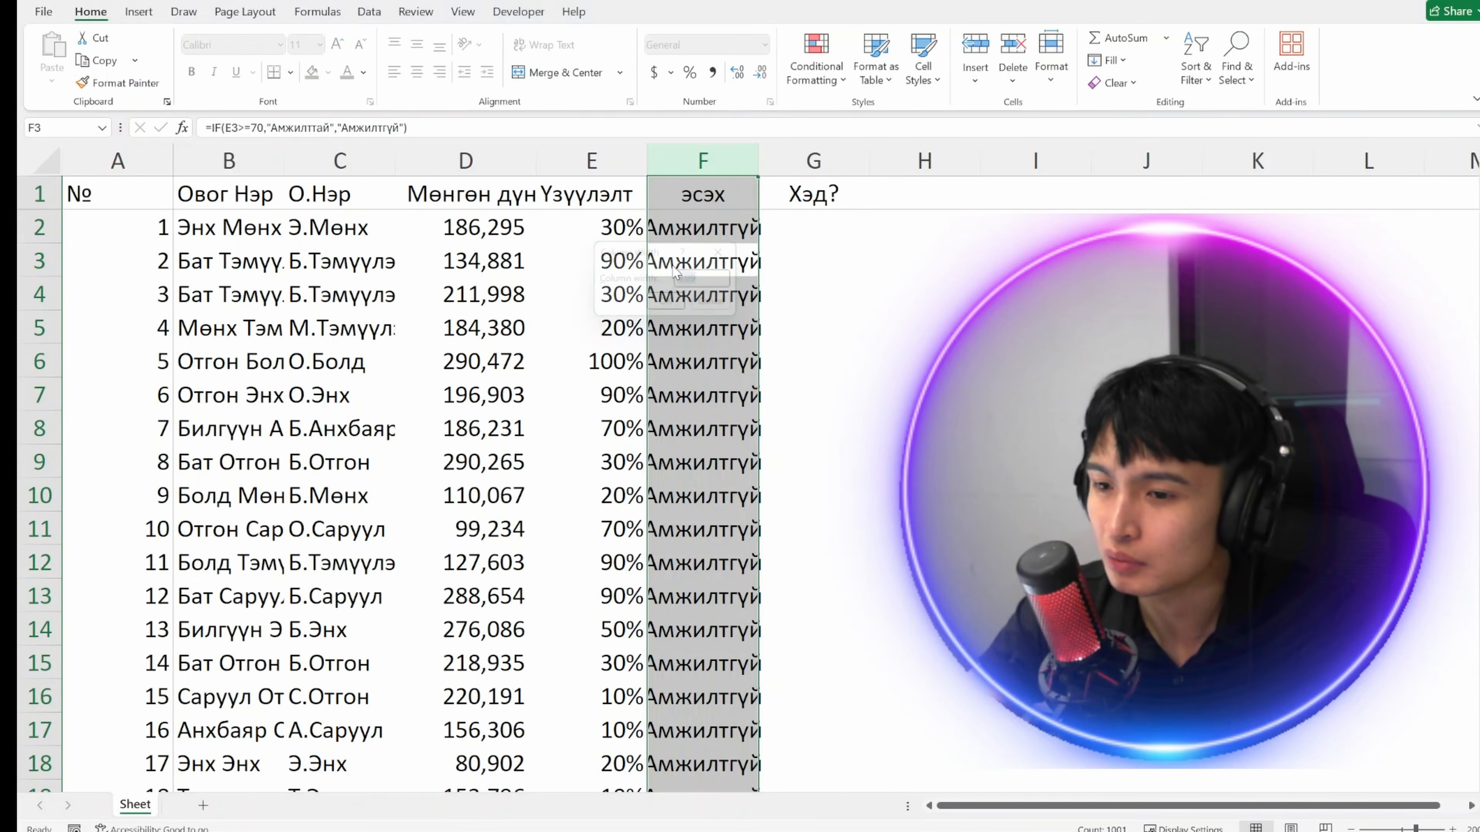
text(15)
key(Return)
Step: Start a COUNTIF formula in G2
key(Right)
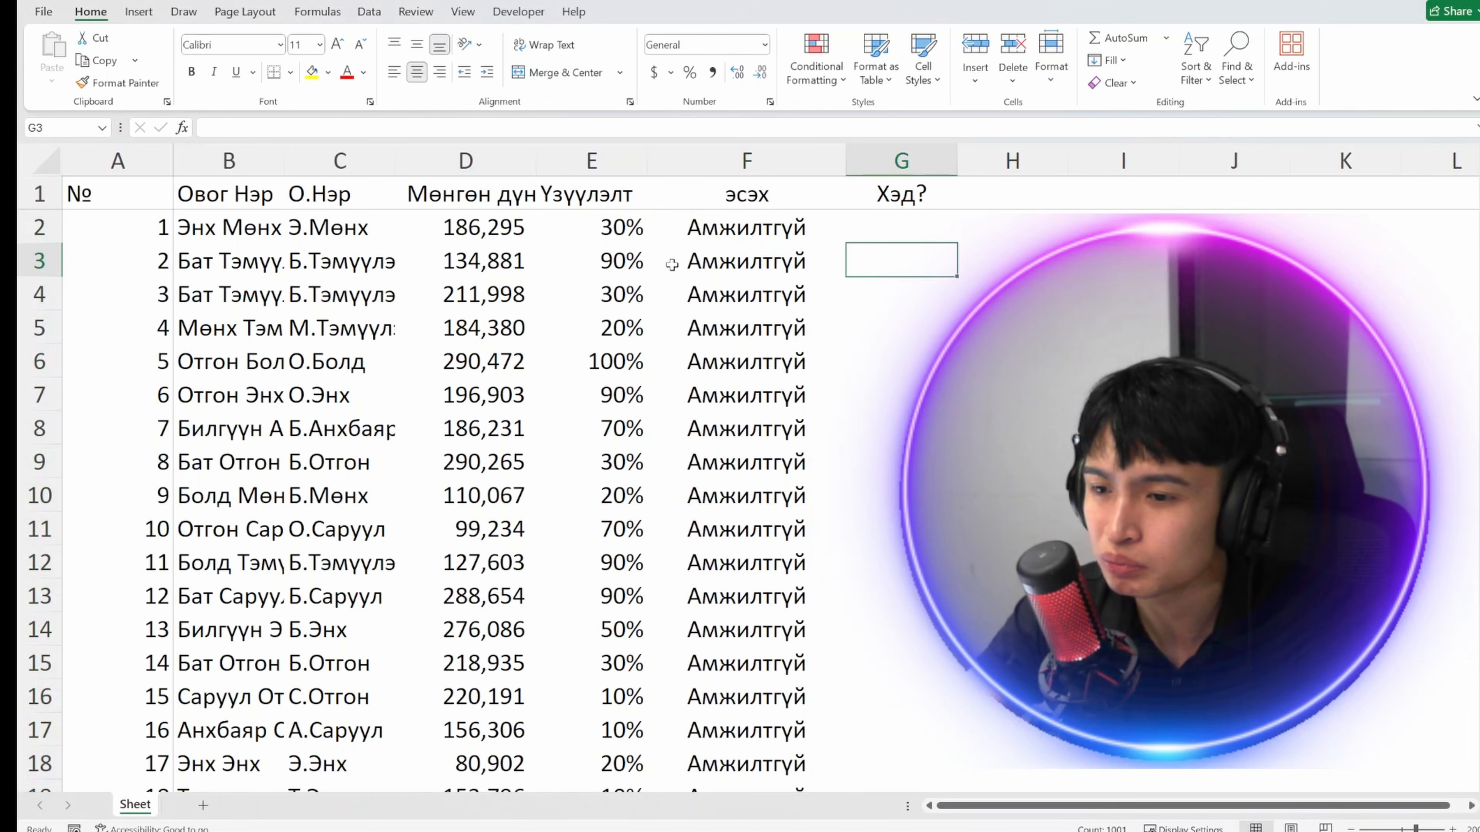
key(Up)
text(щ)
key(Escape)
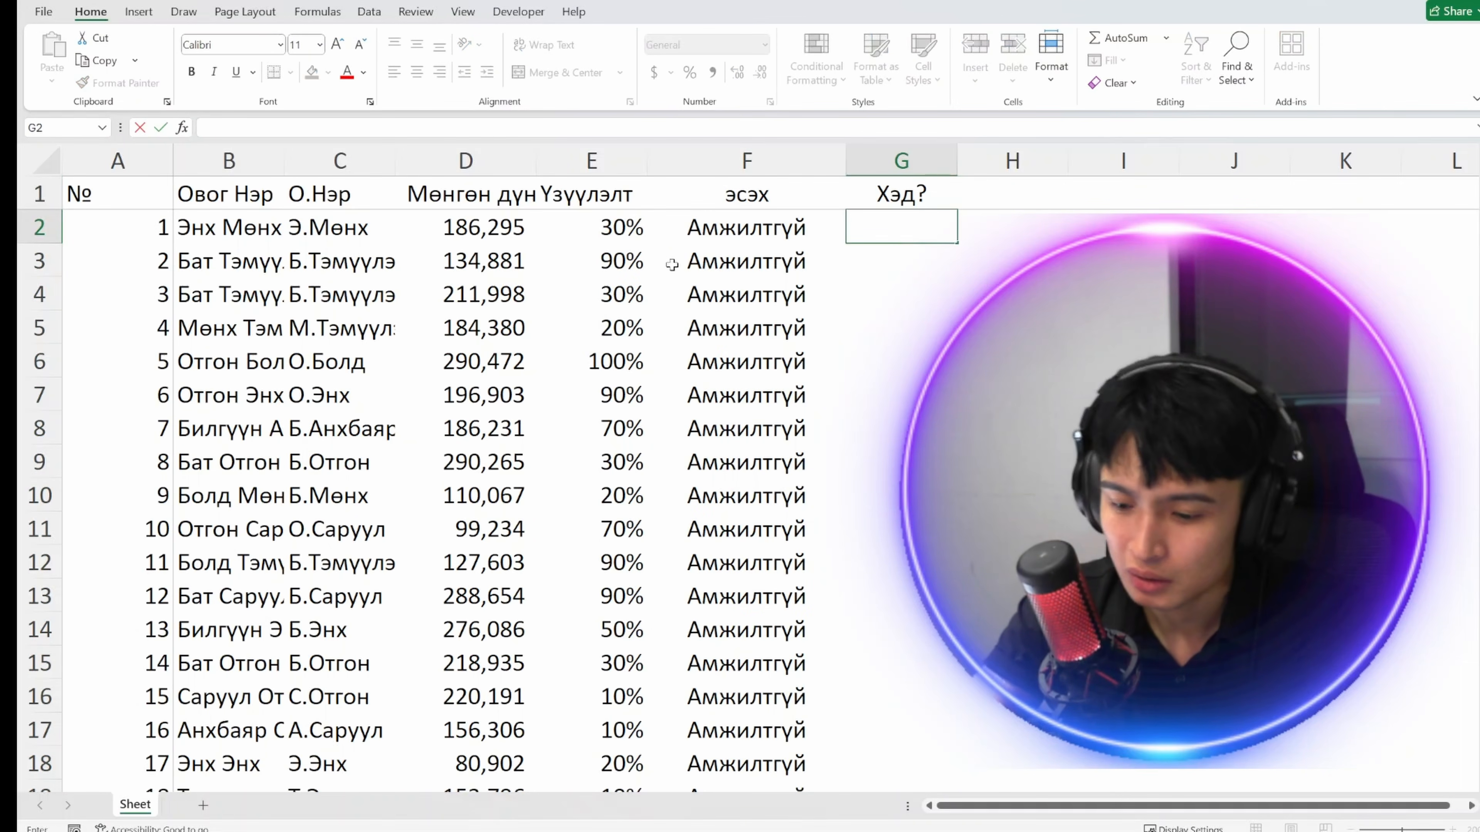
text(=vou)
key(BackSpace)
key(BackSpace)
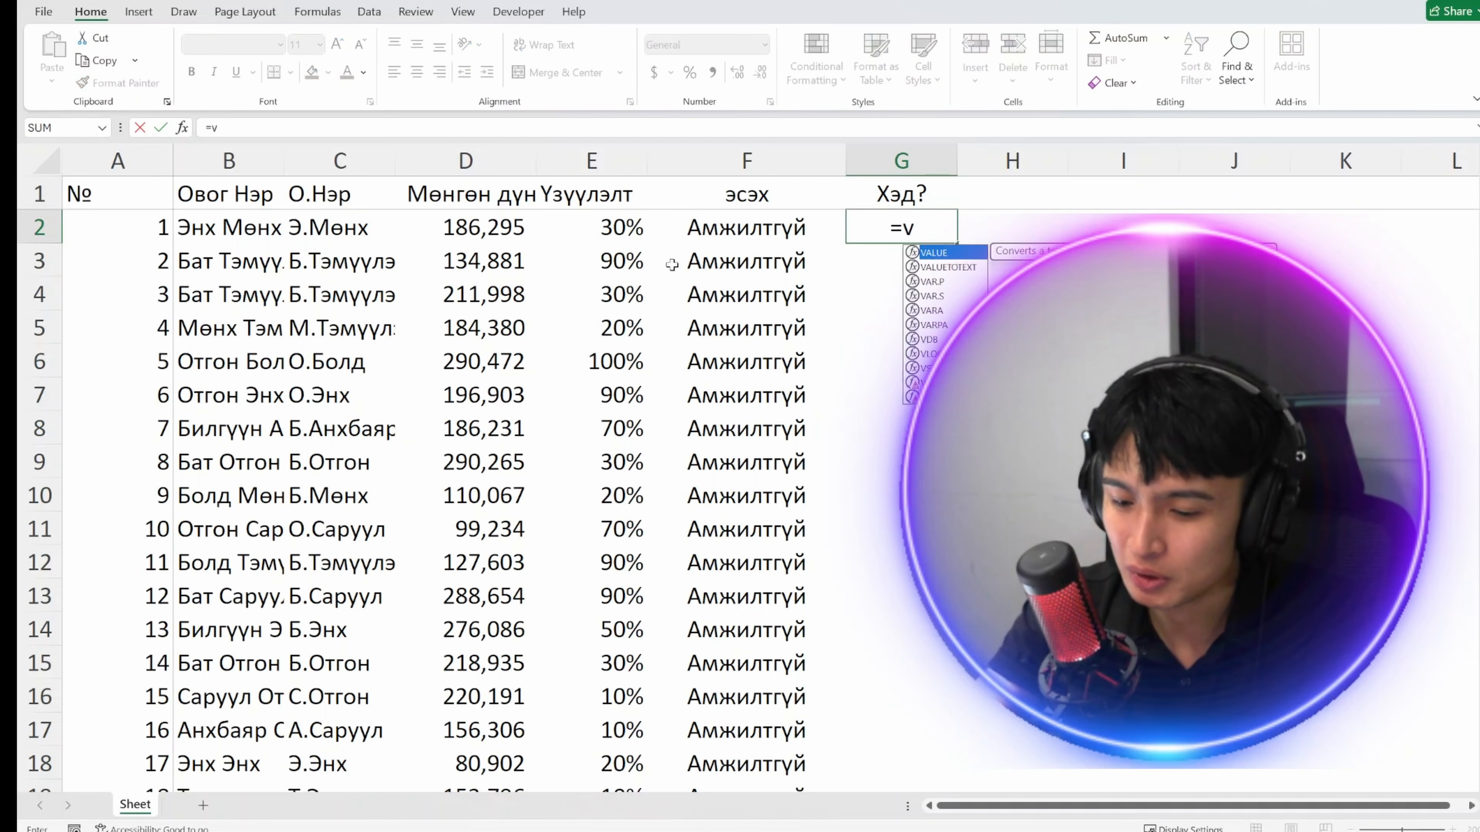
key(BackSpace)
text(vou)
key(BackSpace)
key(BackSpace)
key(BackSpace)
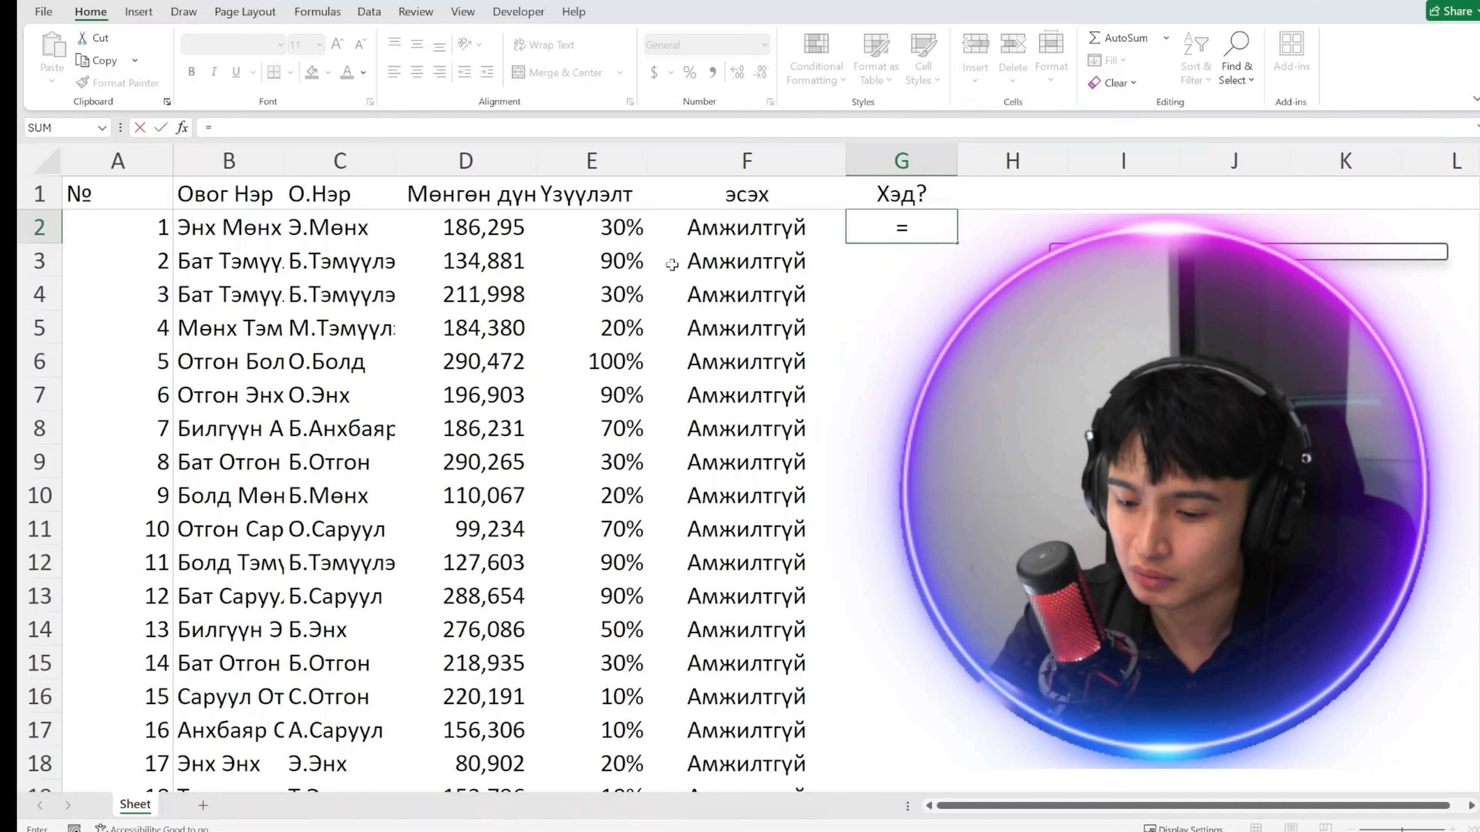
text(coun)
key(Down)
key(Down)
key(Down)
key(Tab)
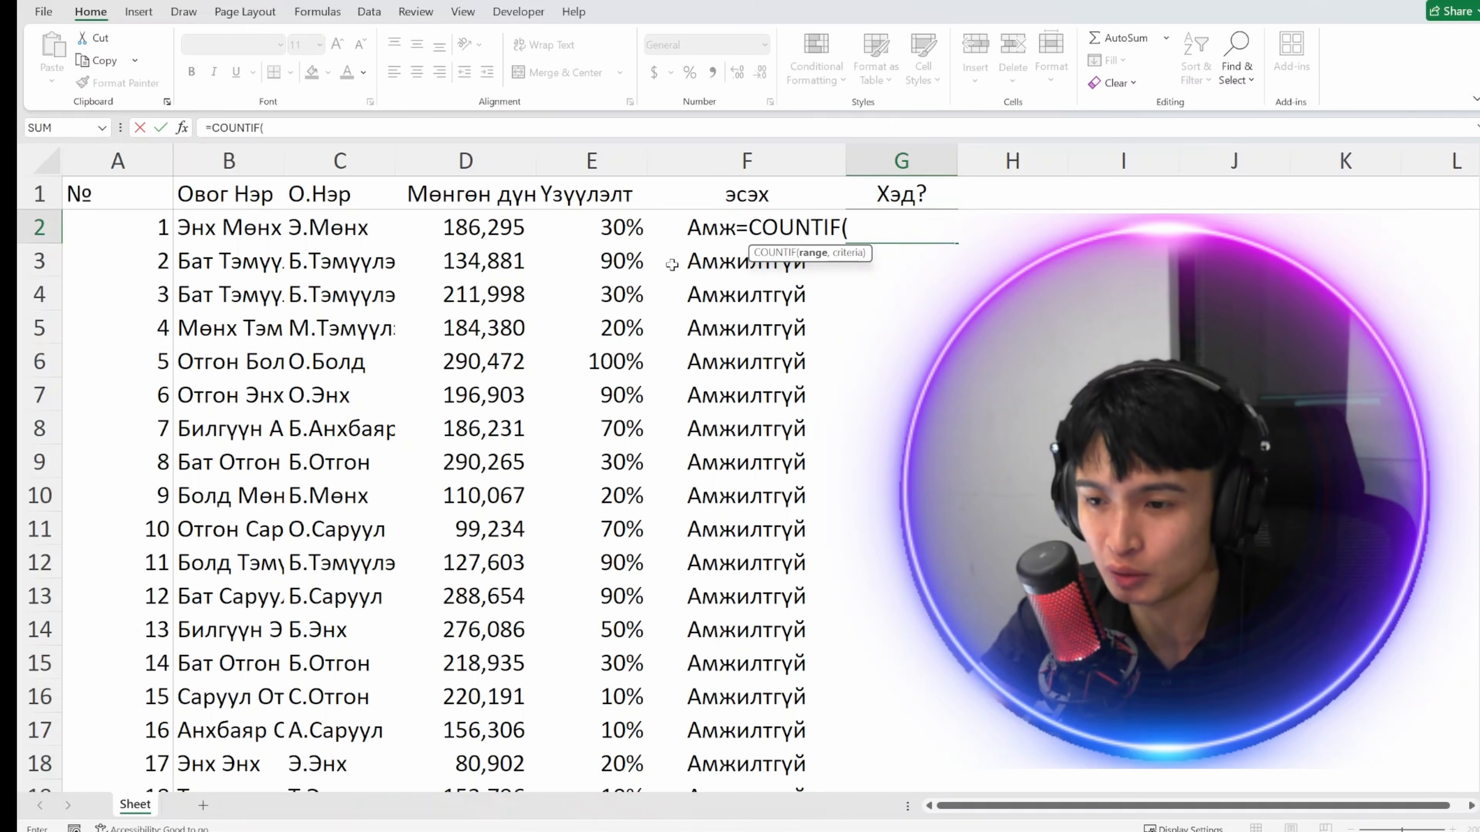
Step: Use the whole of column C as the COUNTIF range and proceed to the criteria argument
key(Left)
key(Left)
key(Left)
key(Left)
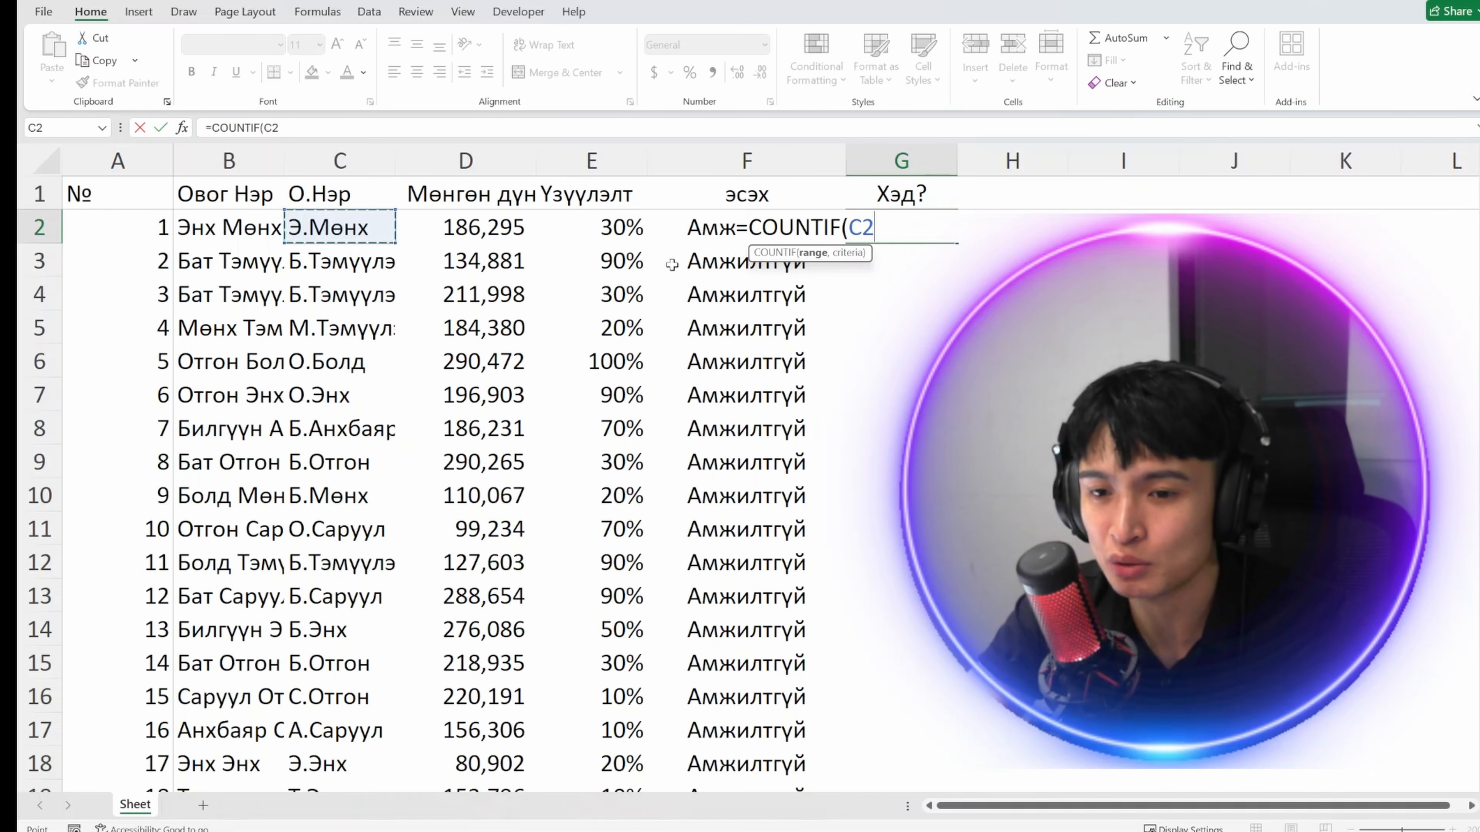
key(ctrl+space)
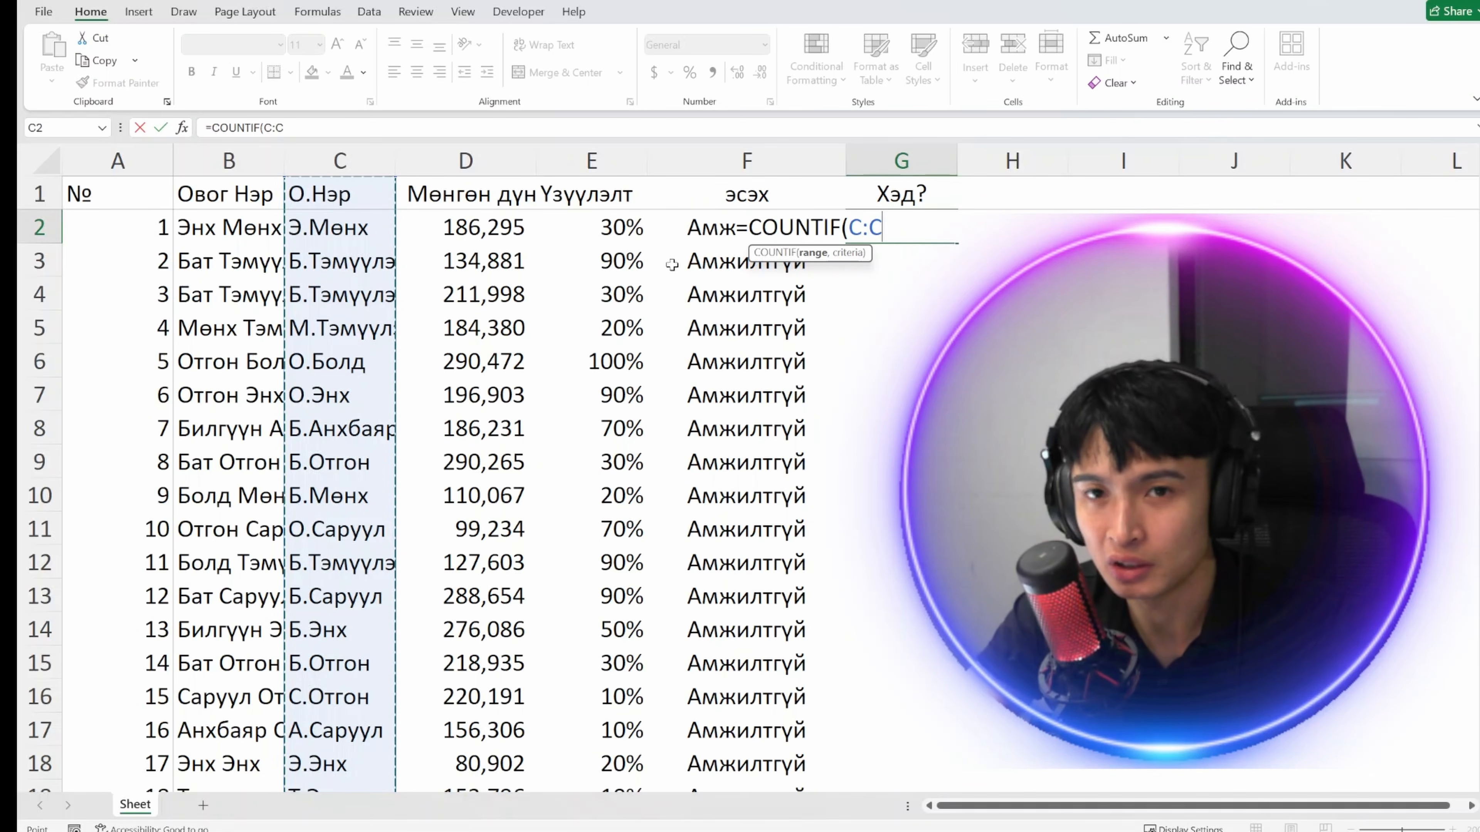
text(,)
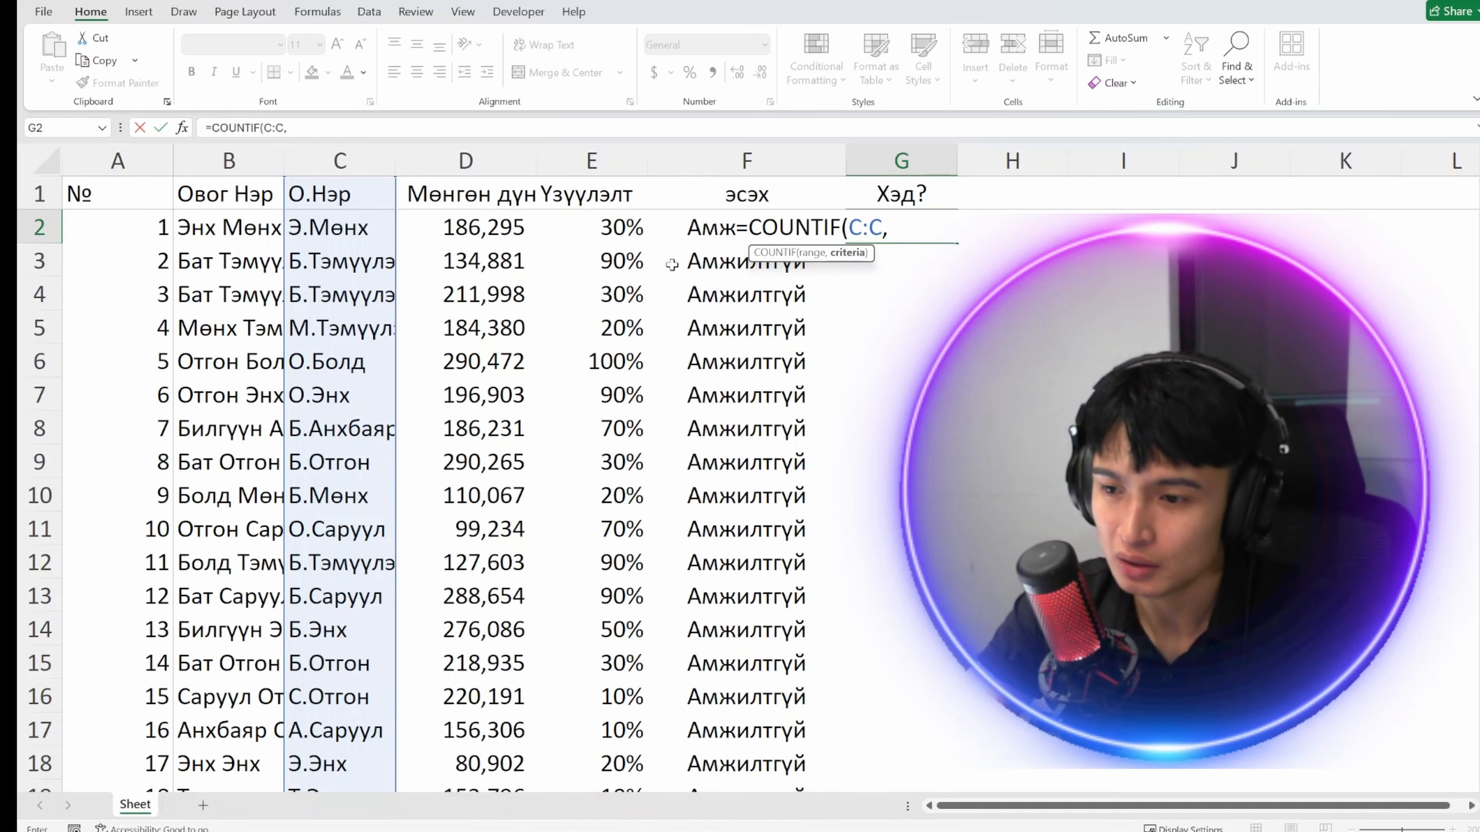
Step: Set C2 as the COUNTIF criteria and commit the formula =COUNTIF(C:C,C2) in G2
key(Left)
key(Left)
key(Left)
key(Left)
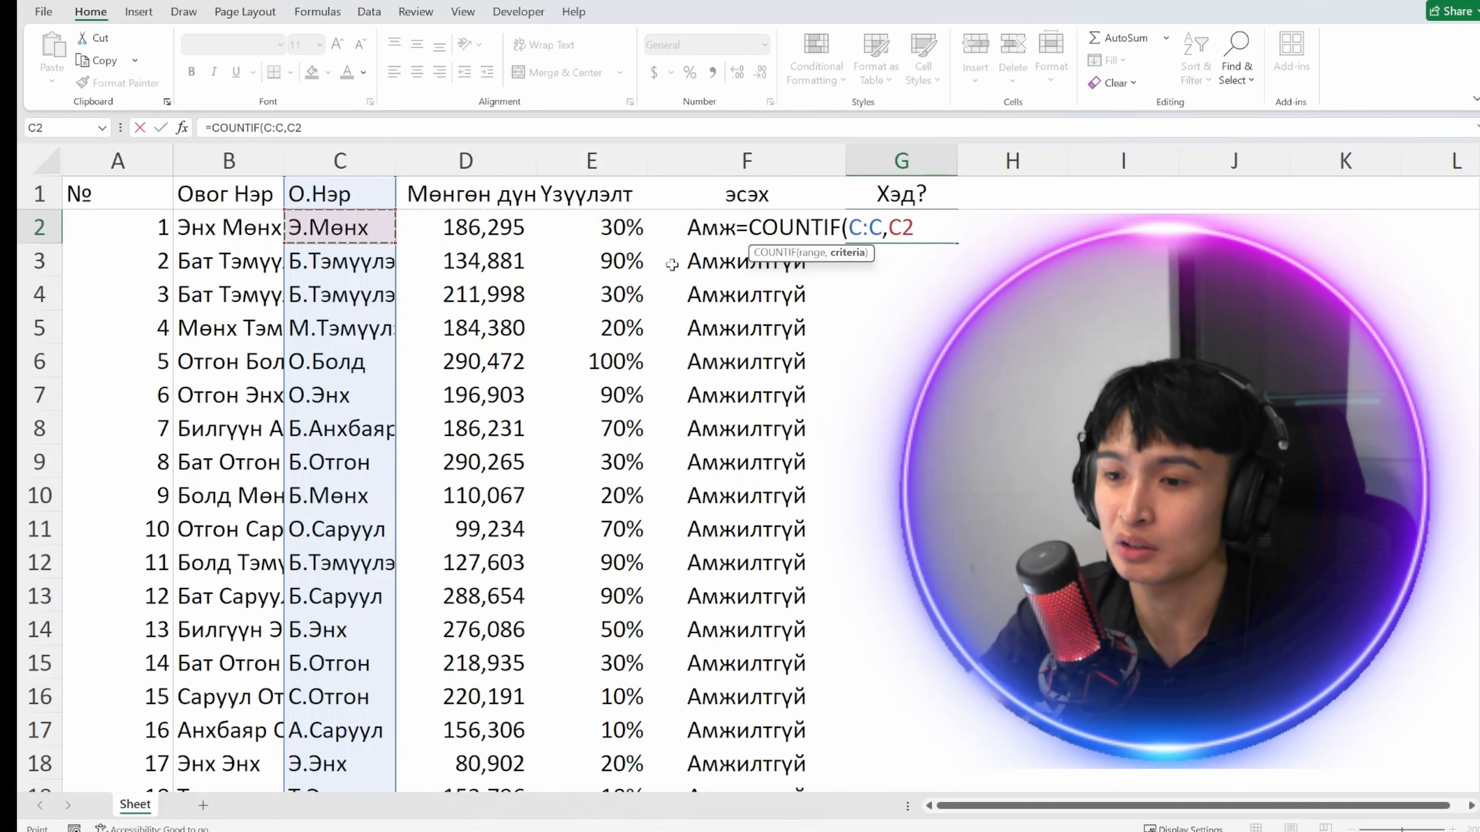
key(ctrl+Return)
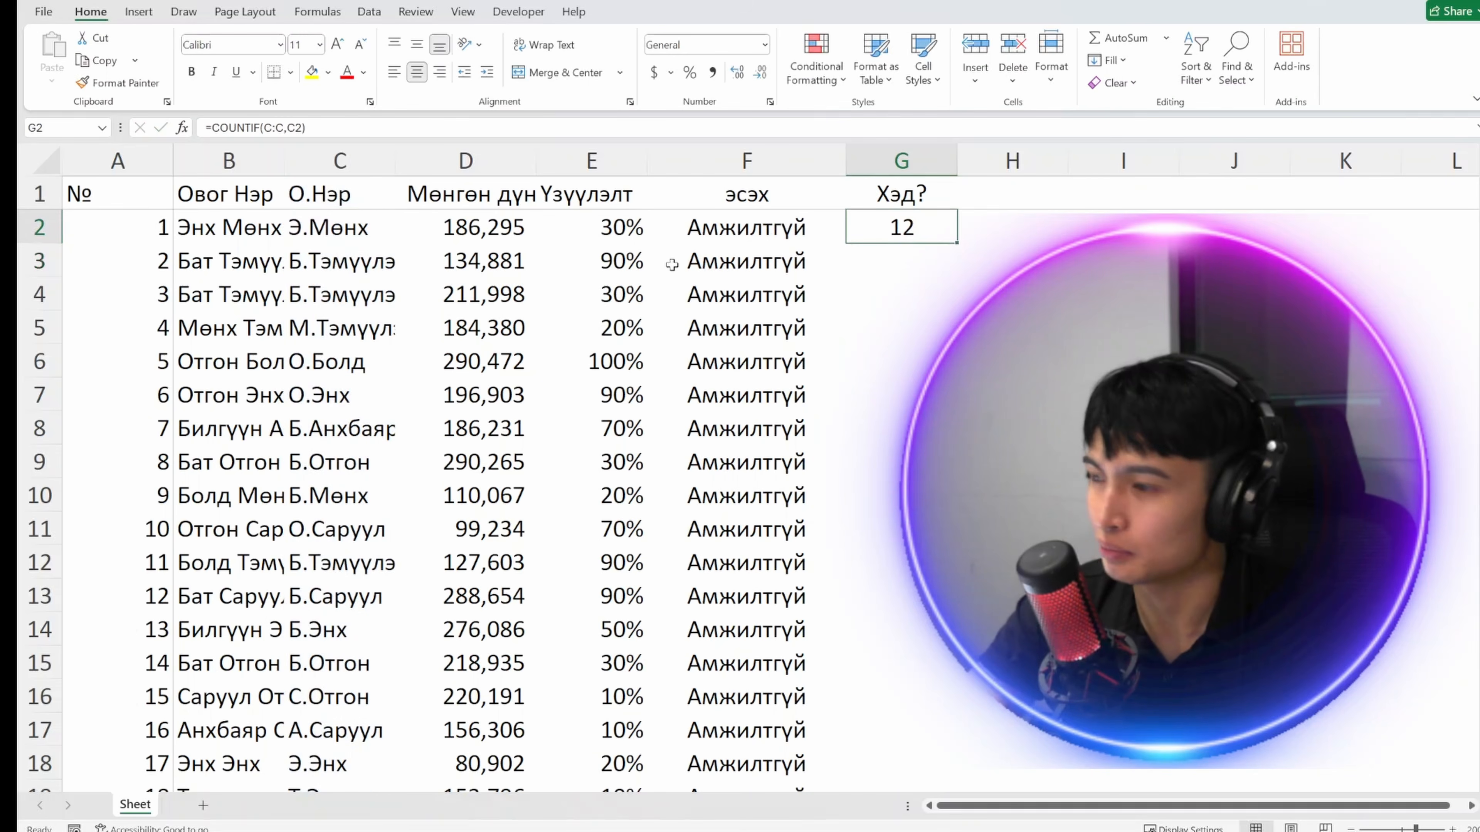
Step: Copy the COUNTIF formula from G2 to G3 and check its cell references
key(ctrl+c)
key(Down)
key(ctrl+v)
key(F2)
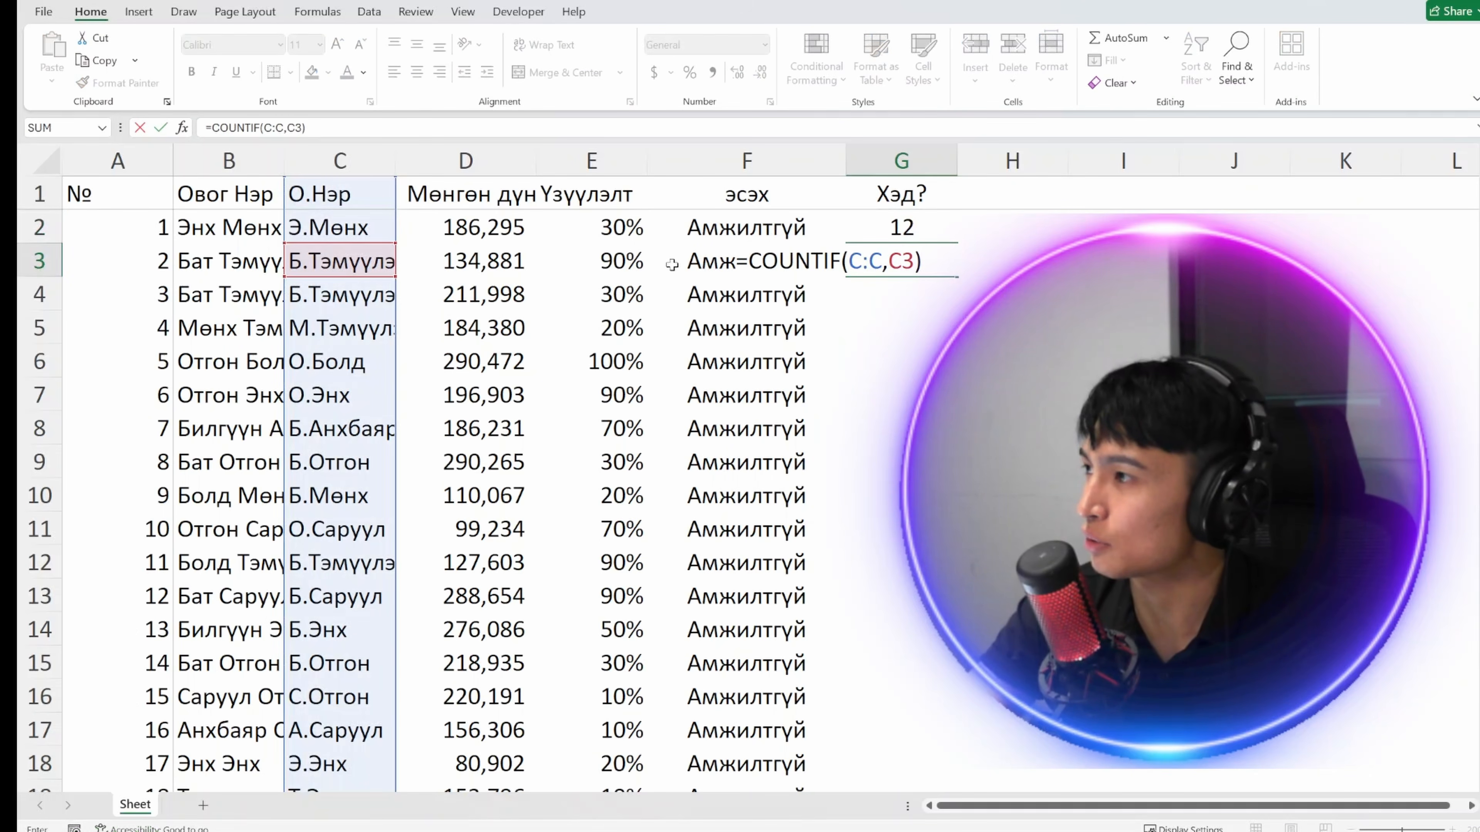
key(Escape)
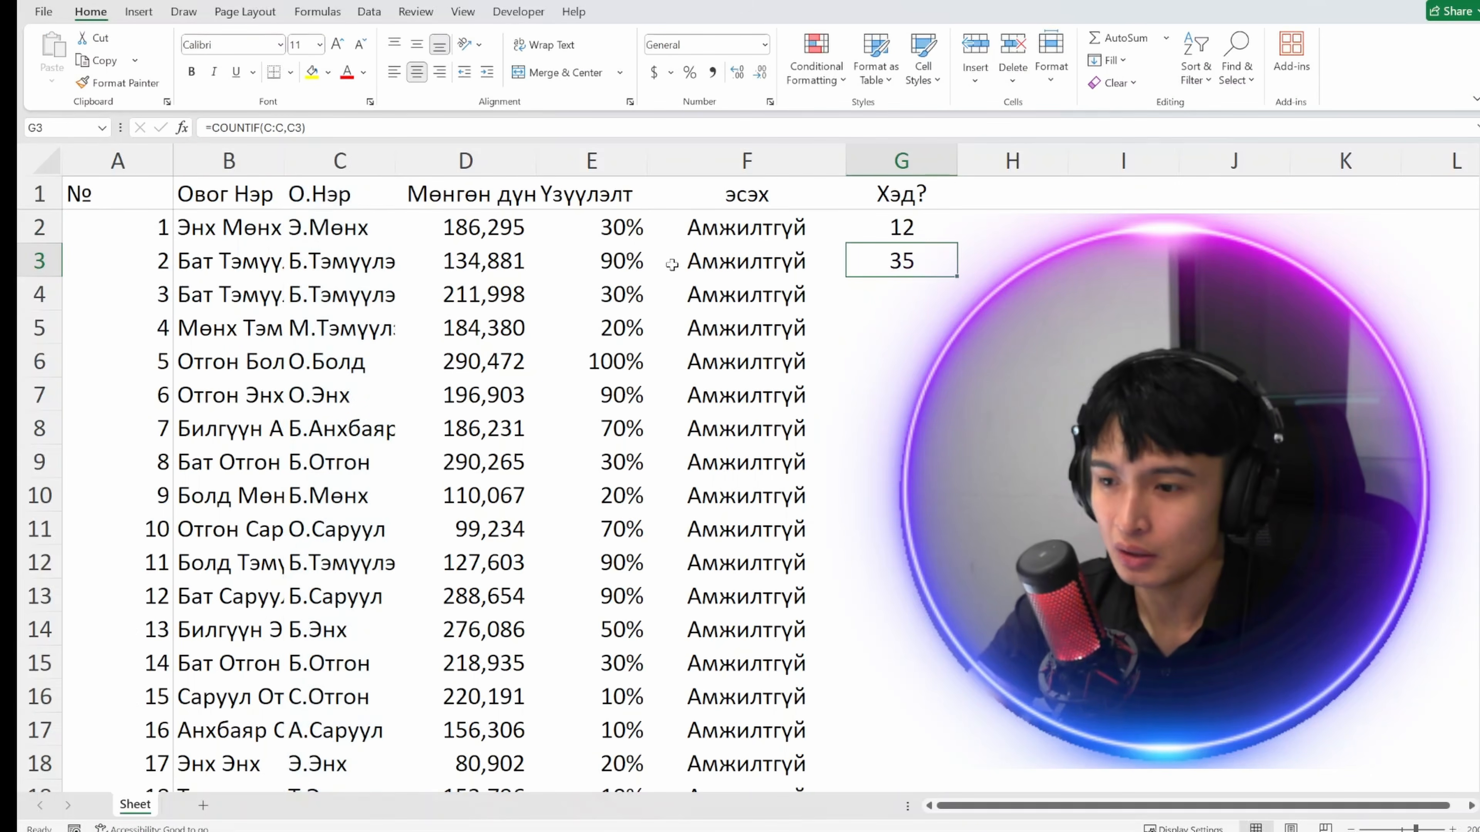
Step: Copy the COUNTIF formula from G3 down column G to the last data row
key(ctrl+c)
key(Down)
key(Left)
key(ctrl+Down)
key(Right)
key(ctrl+shift+Up)
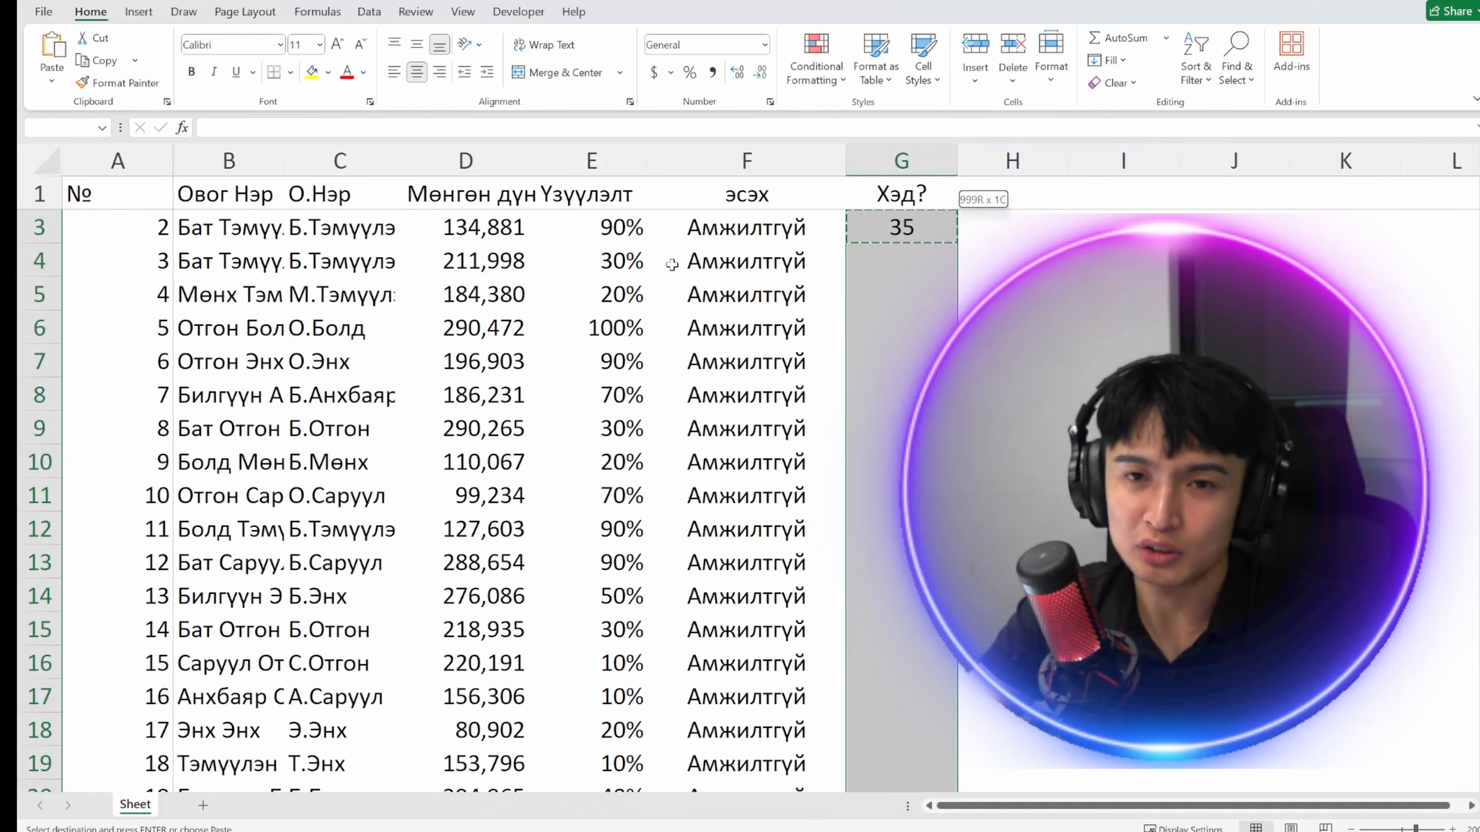
key(ctrl+v)
Step: Examine the cell references of the copied COUNTIF formulas in G3 and the rows below it
key(ctrl+Up)
key(Down)
key(Down)
key(F2)
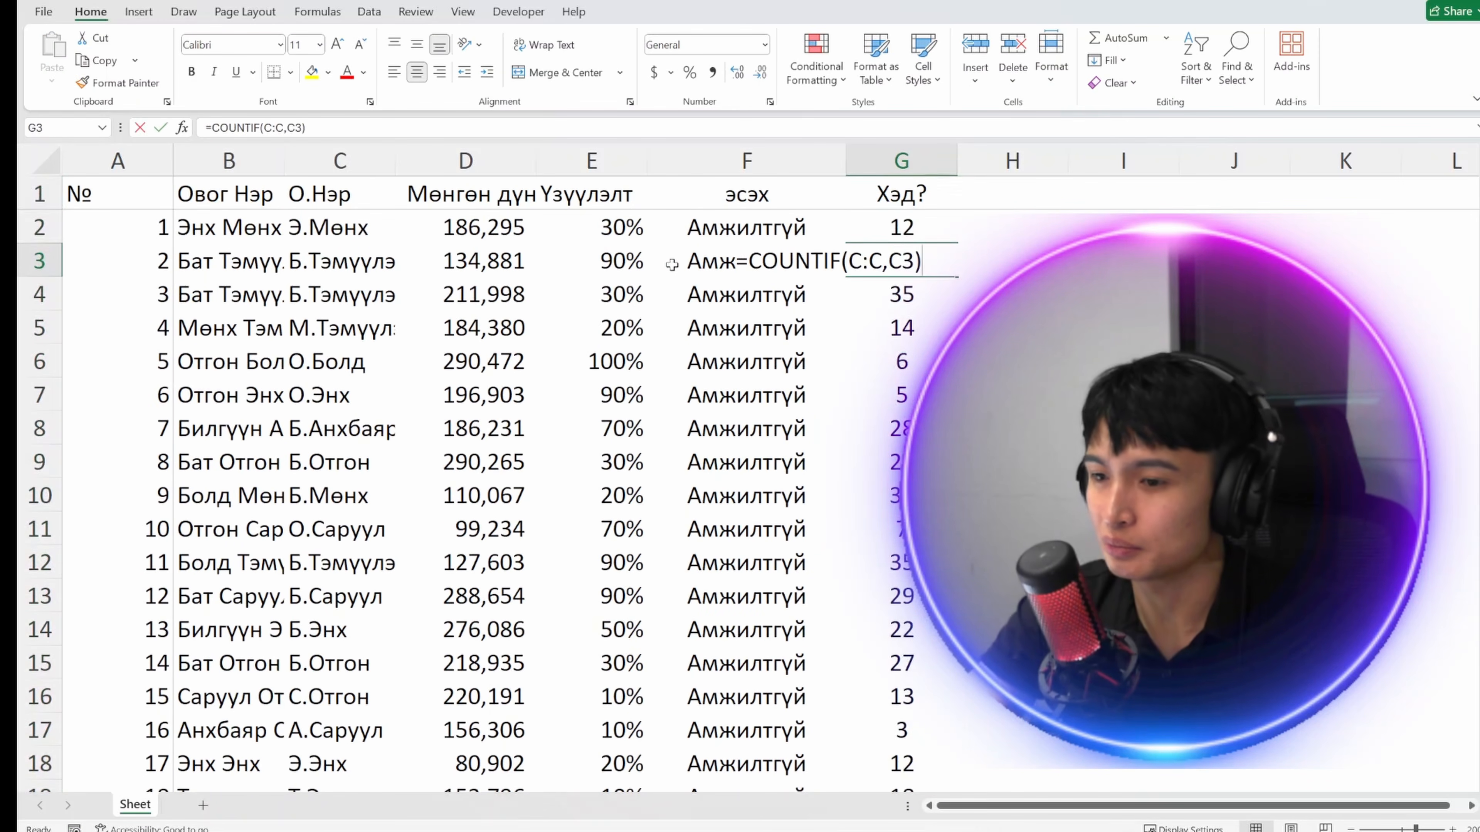
key(F9)
key(ctrl+z)
key(Return)
key(F2)
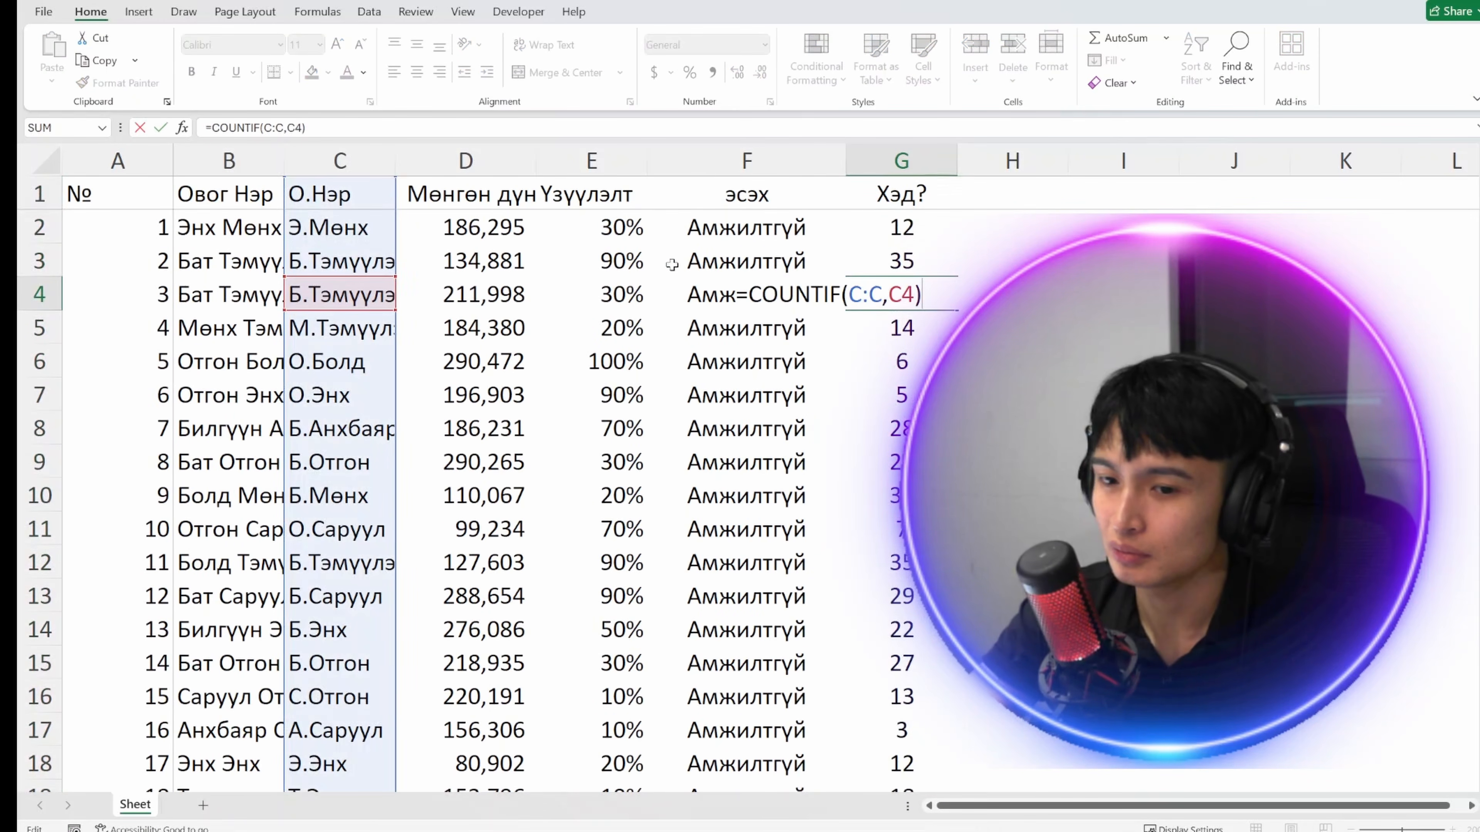
key(Return)
key(F2)
key(shift+Return)
key(F2)
key(Escape)
key(Up)
key(F2)
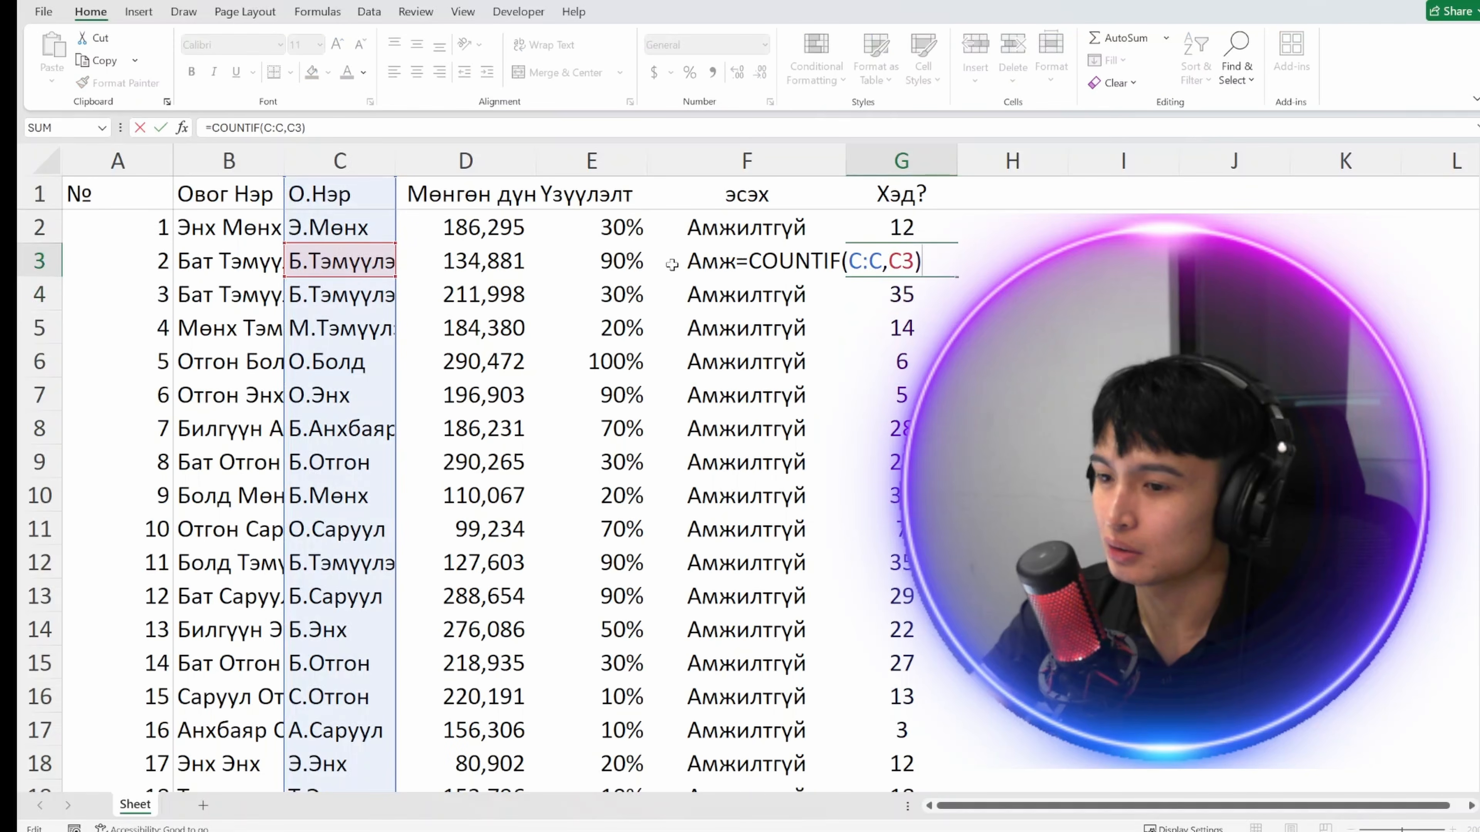
key(Escape)
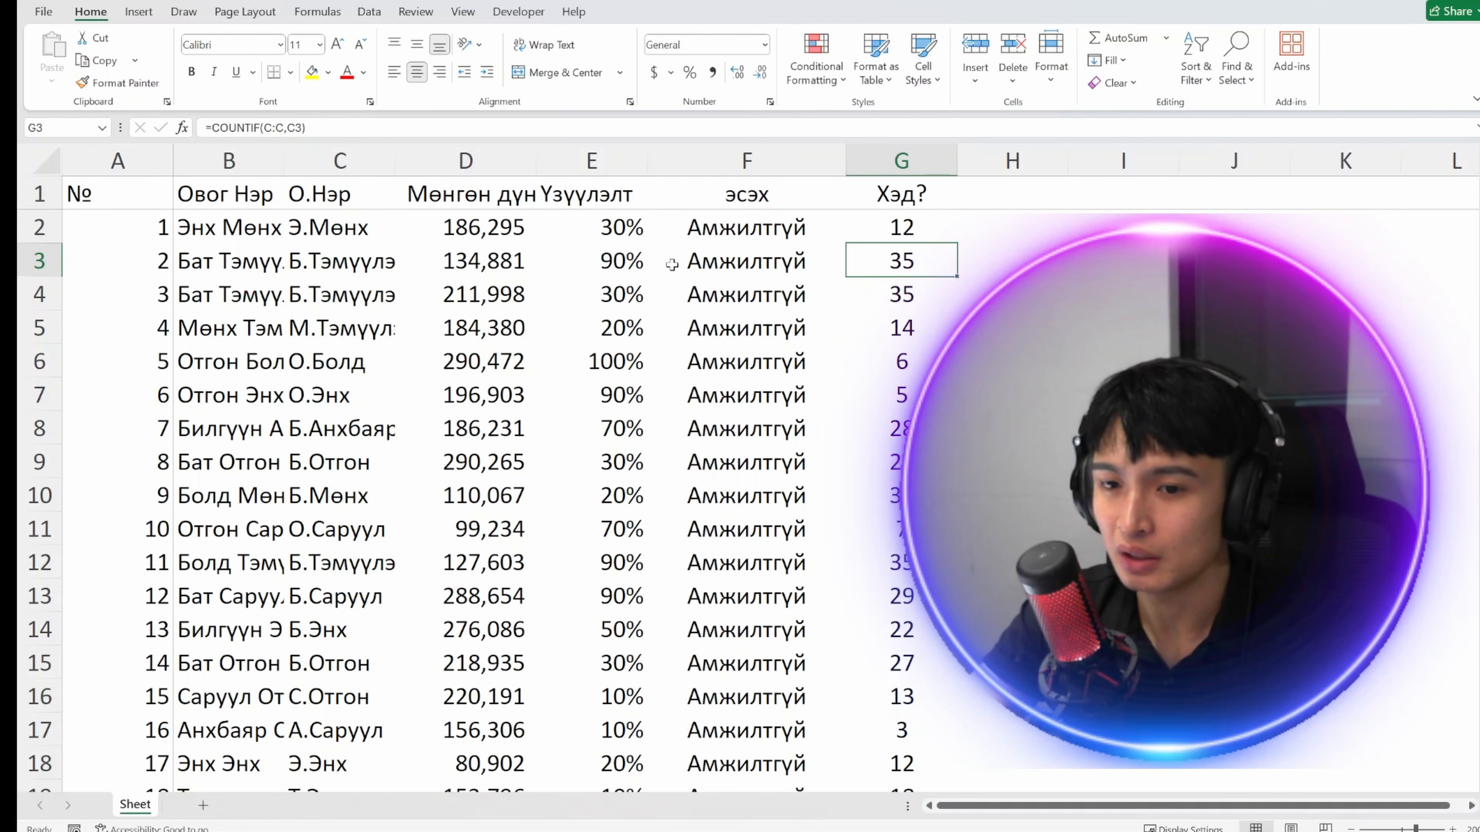
Step: Review the COUNTIF results in column G from G2 to G9
key(Up)
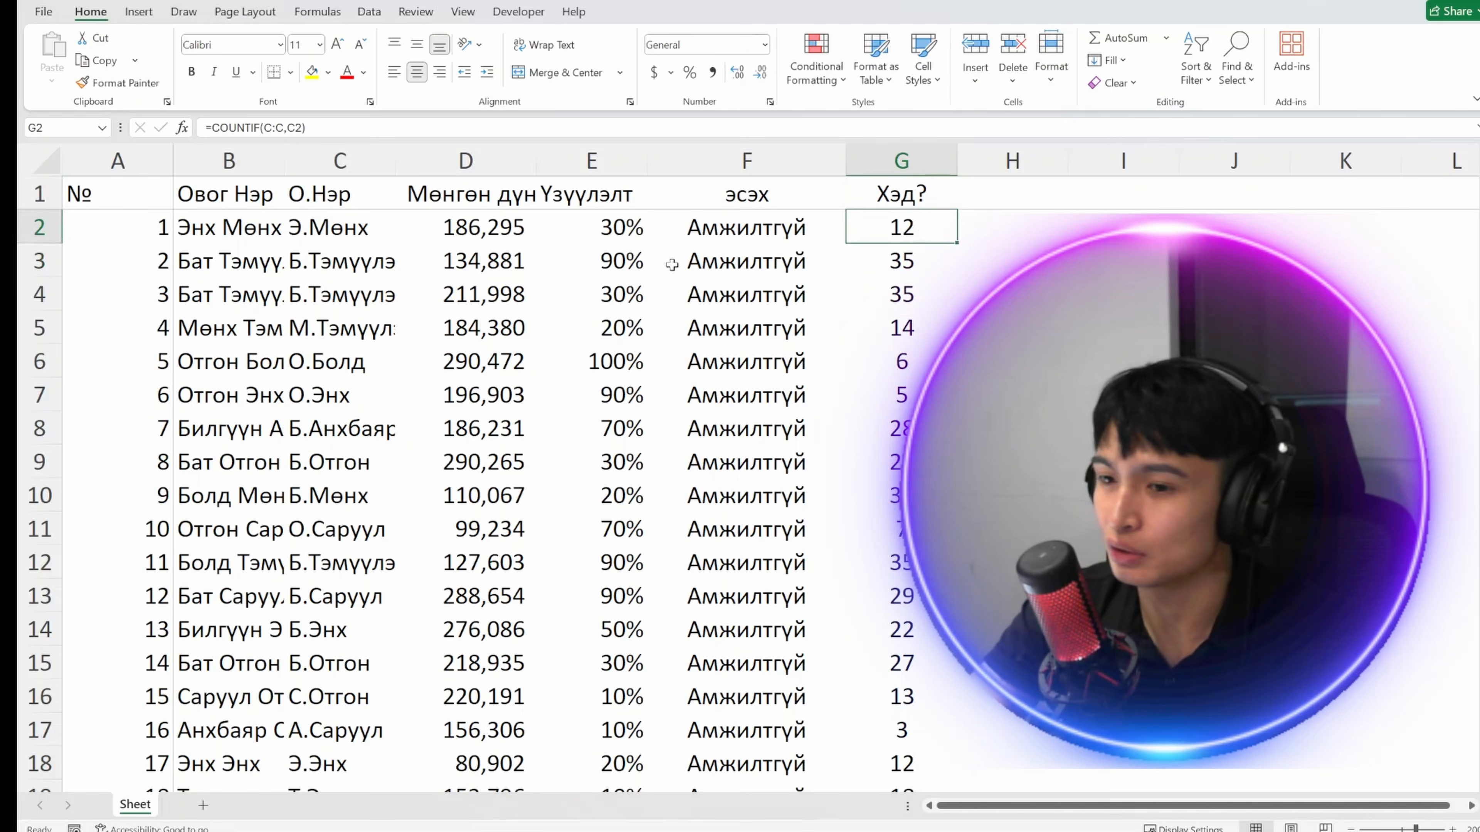
key(Down)
key(Down)
key(Down)
key(Down)
key(Down)
key(Down)
key(Down)
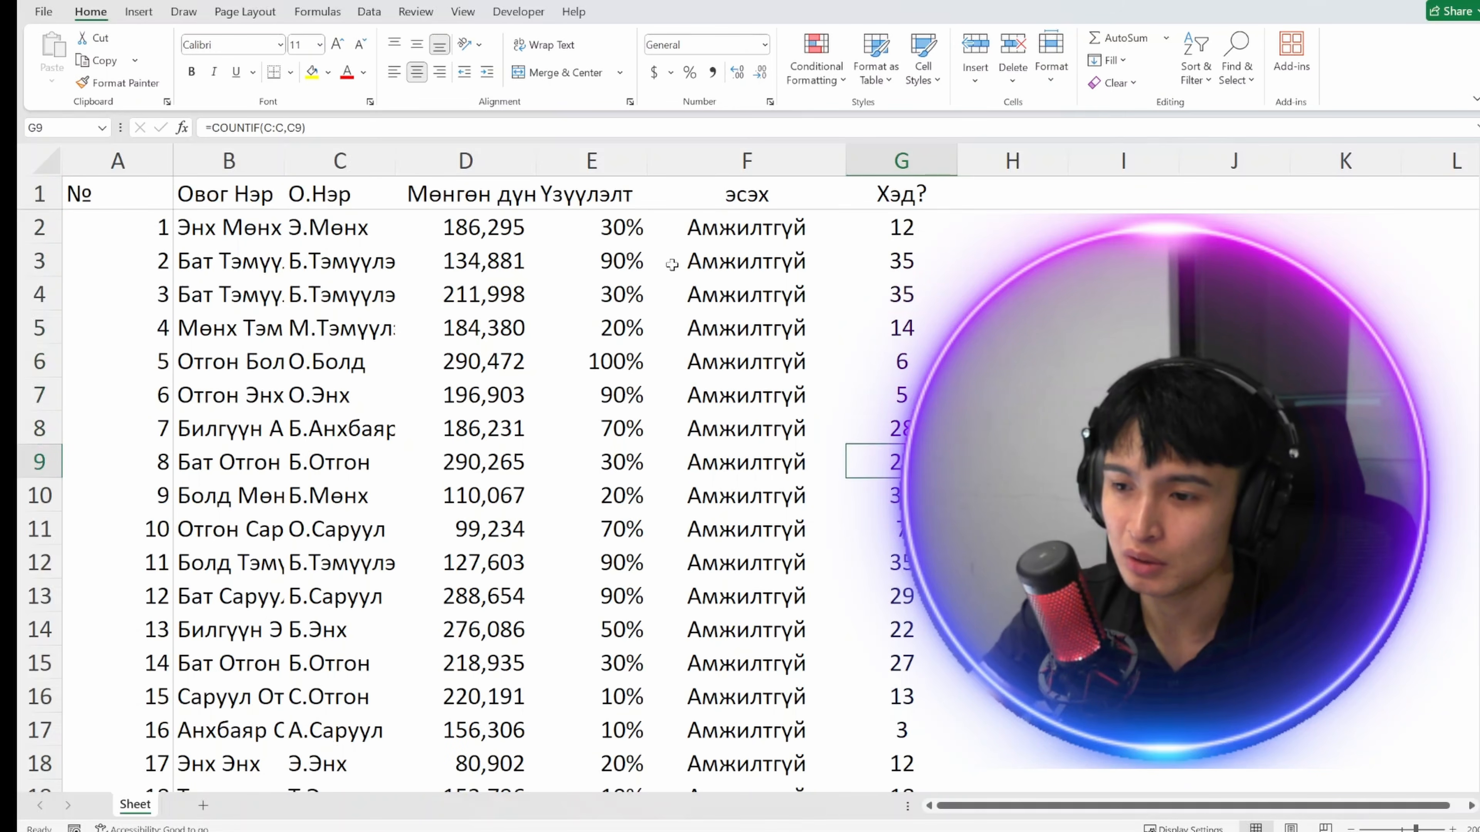
key(Up)
key(Up)
key(Up)
key(Up)
key(Up)
key(Up)
key(Up)
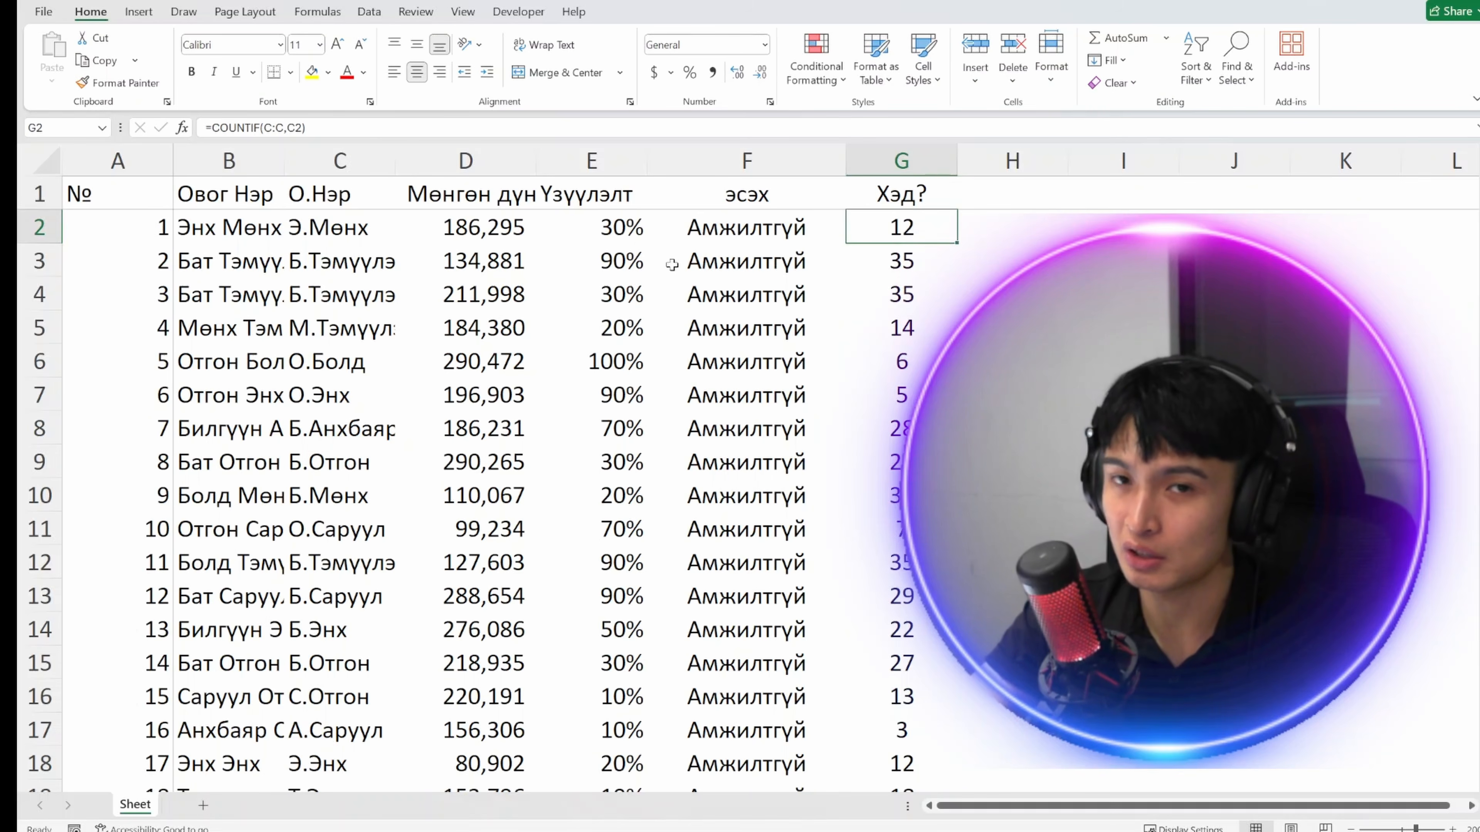
key(Up)
key(Right)
key(Down)
key(Left)
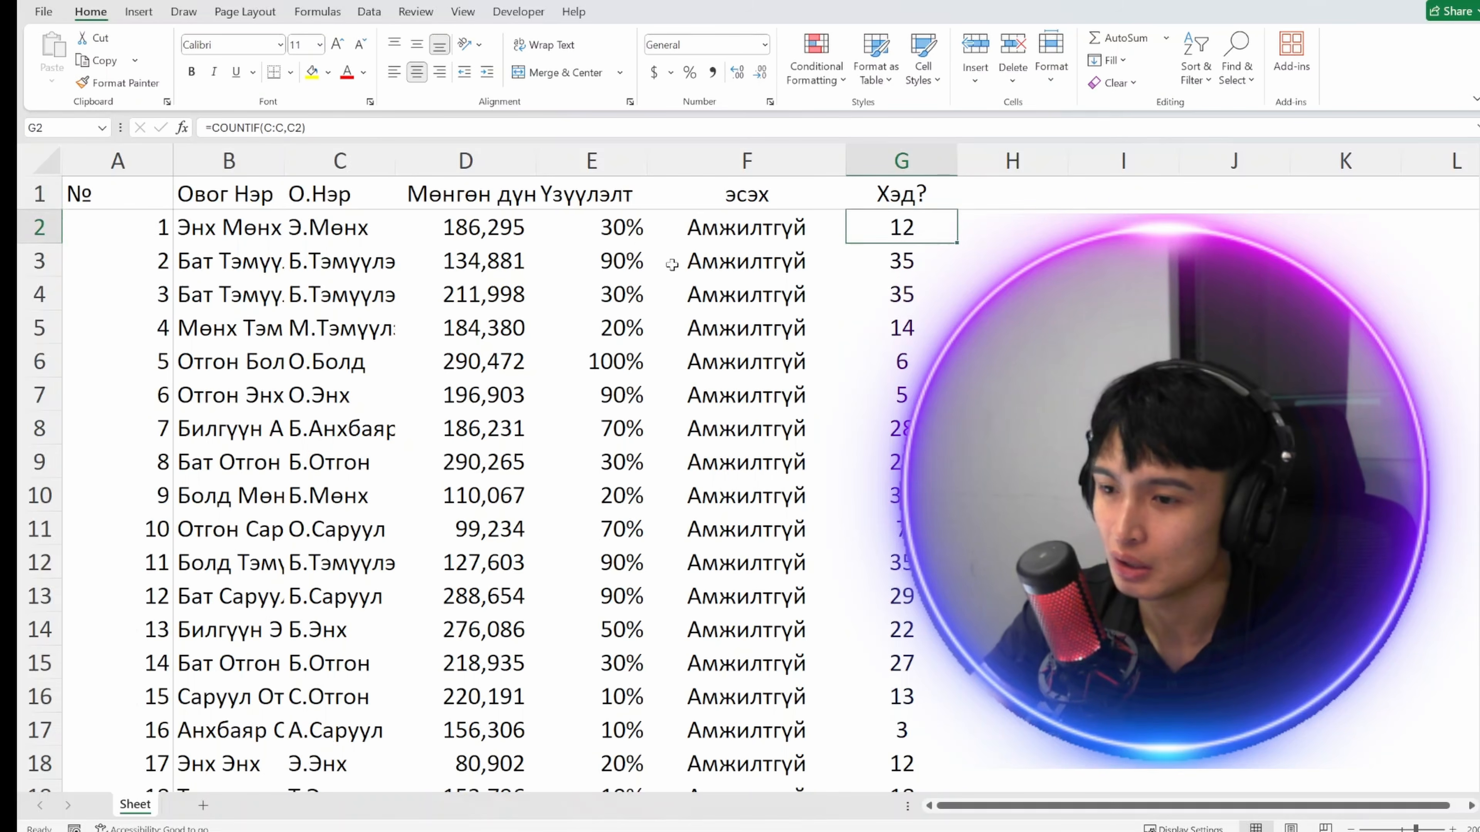
key(Up)
key(Down)
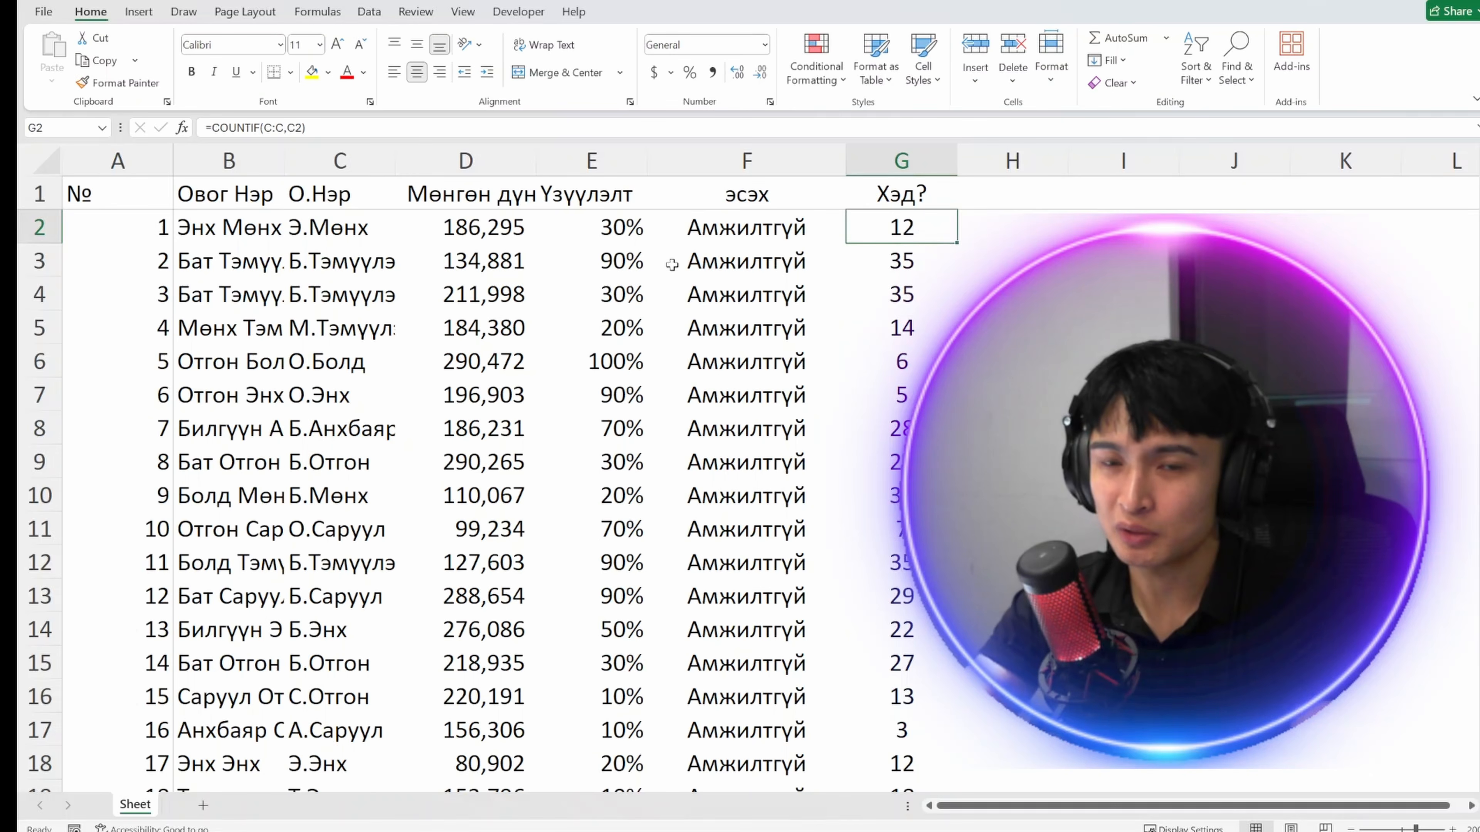